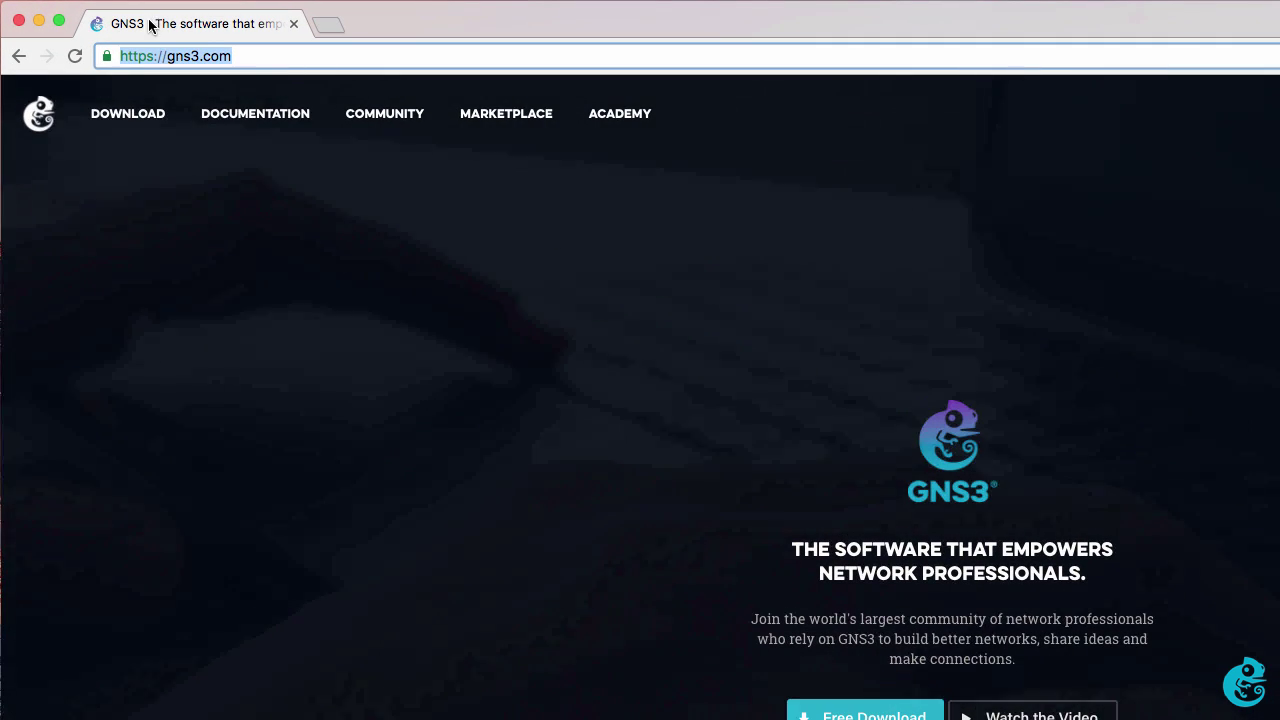
Start the free GNS3 download on gns3.com and bring up the login form
drag(235, 55, 143, 50)
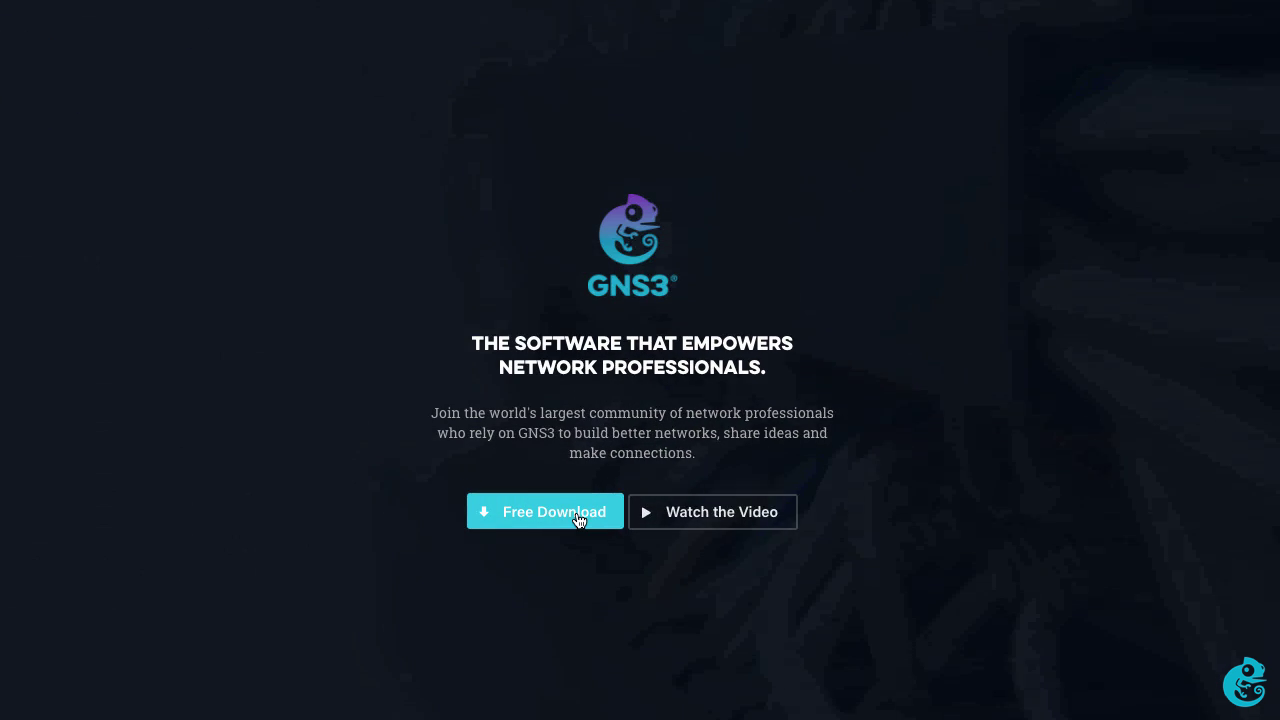
click(578, 514)
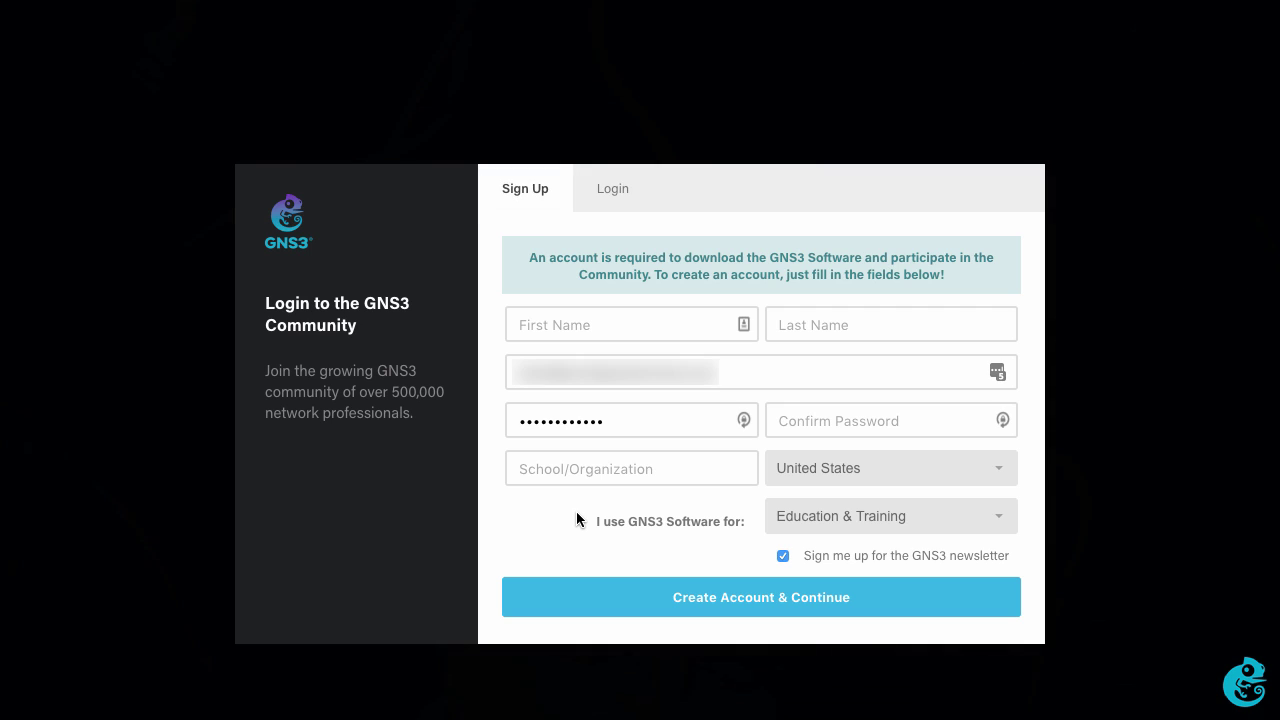
click(607, 196)
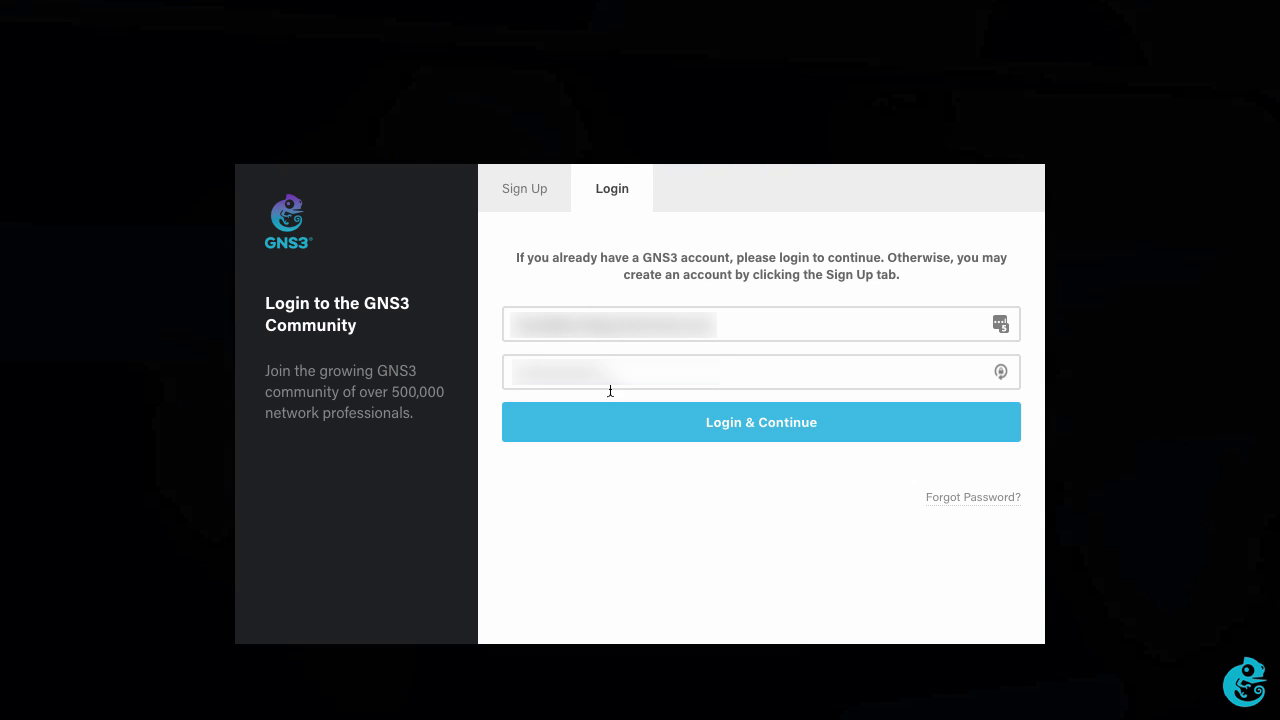
click(535, 193)
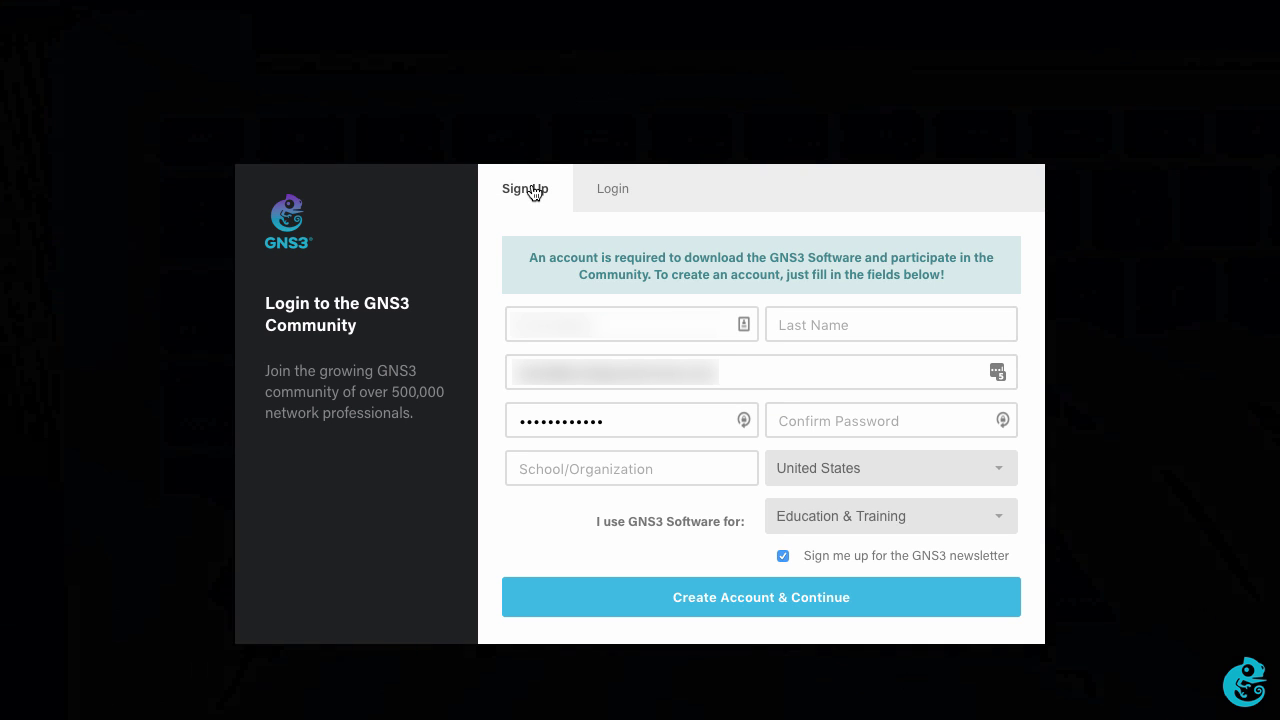
click(621, 200)
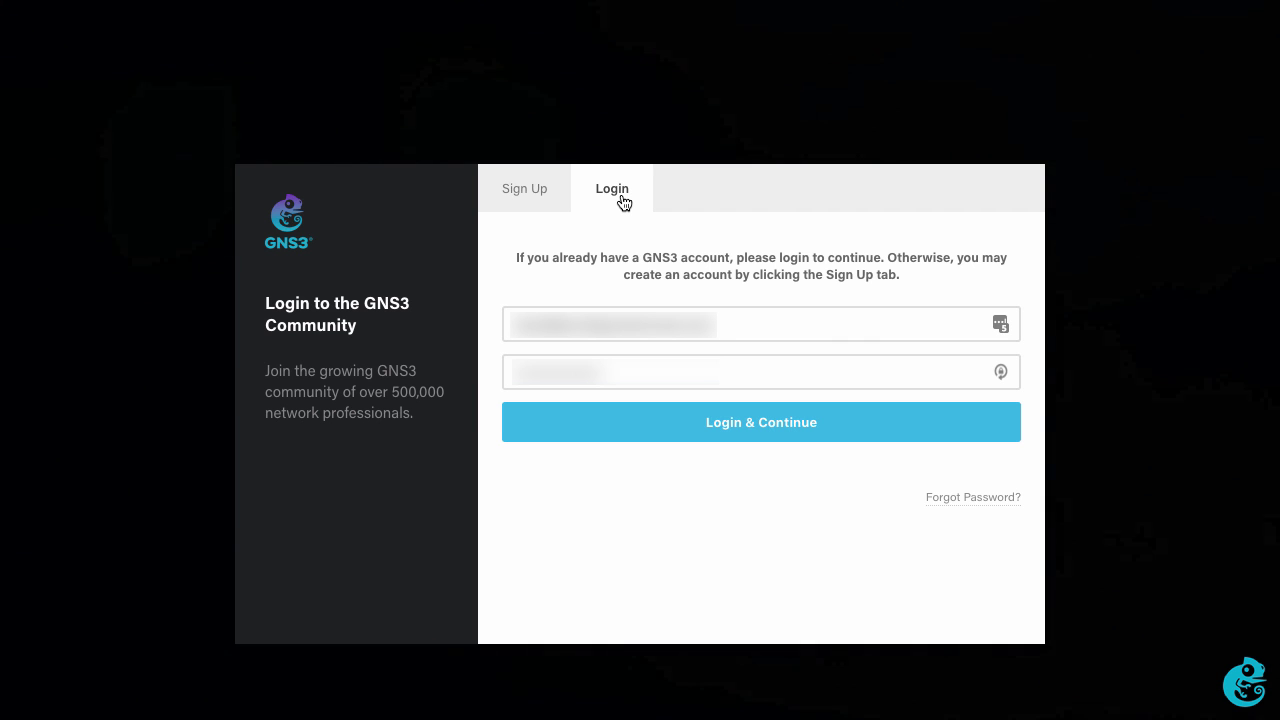
Sign in to the GNS3 account and download the Mac 1.5.2 installer
drag(643, 257, 721, 252)
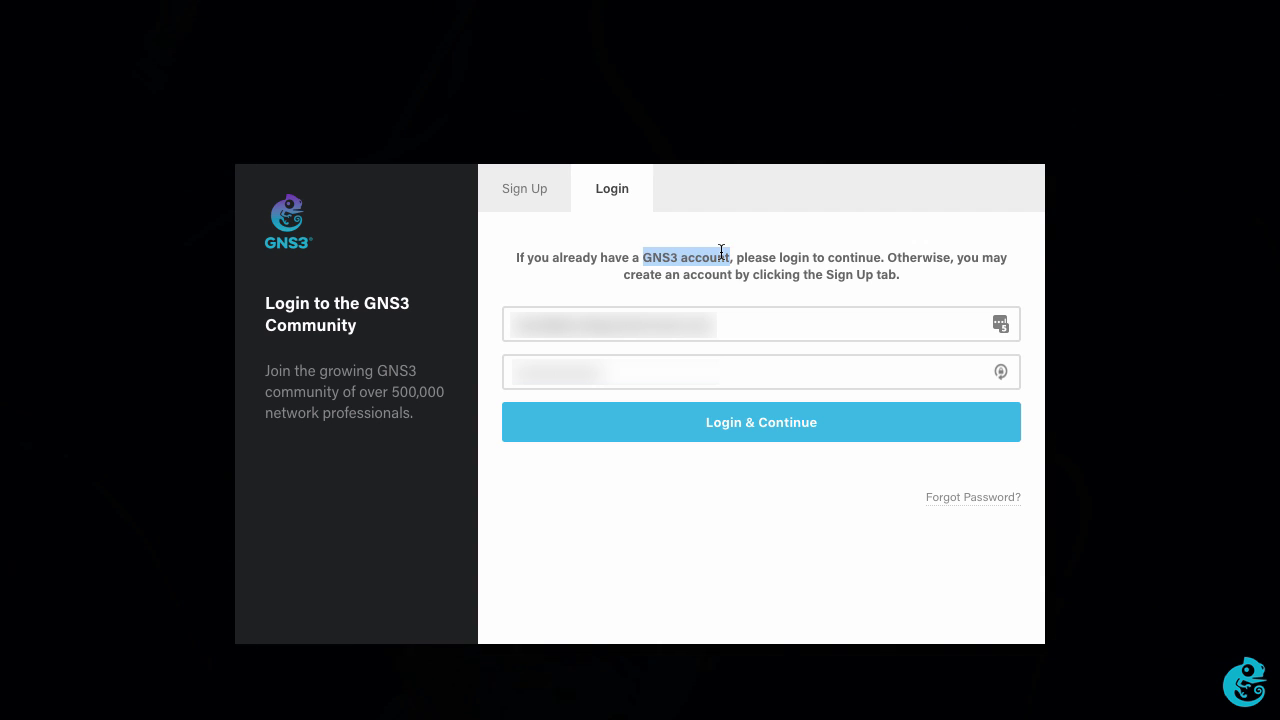
click(565, 193)
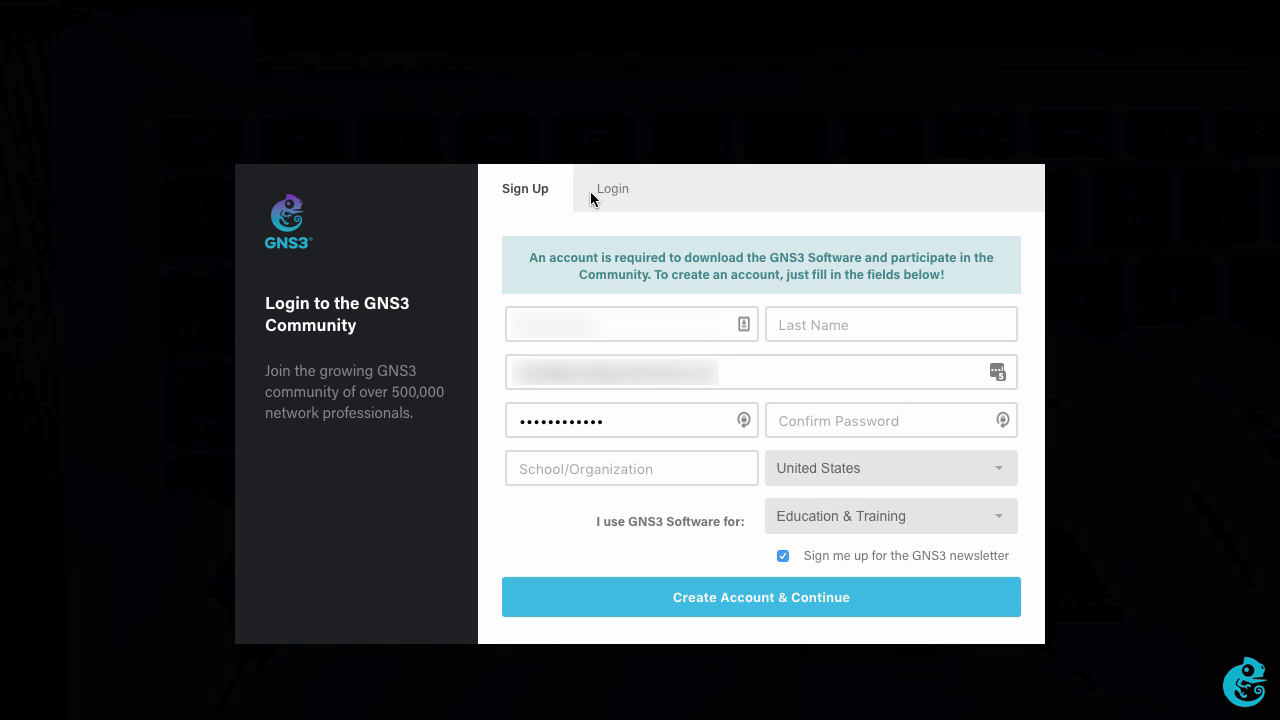
click(612, 192)
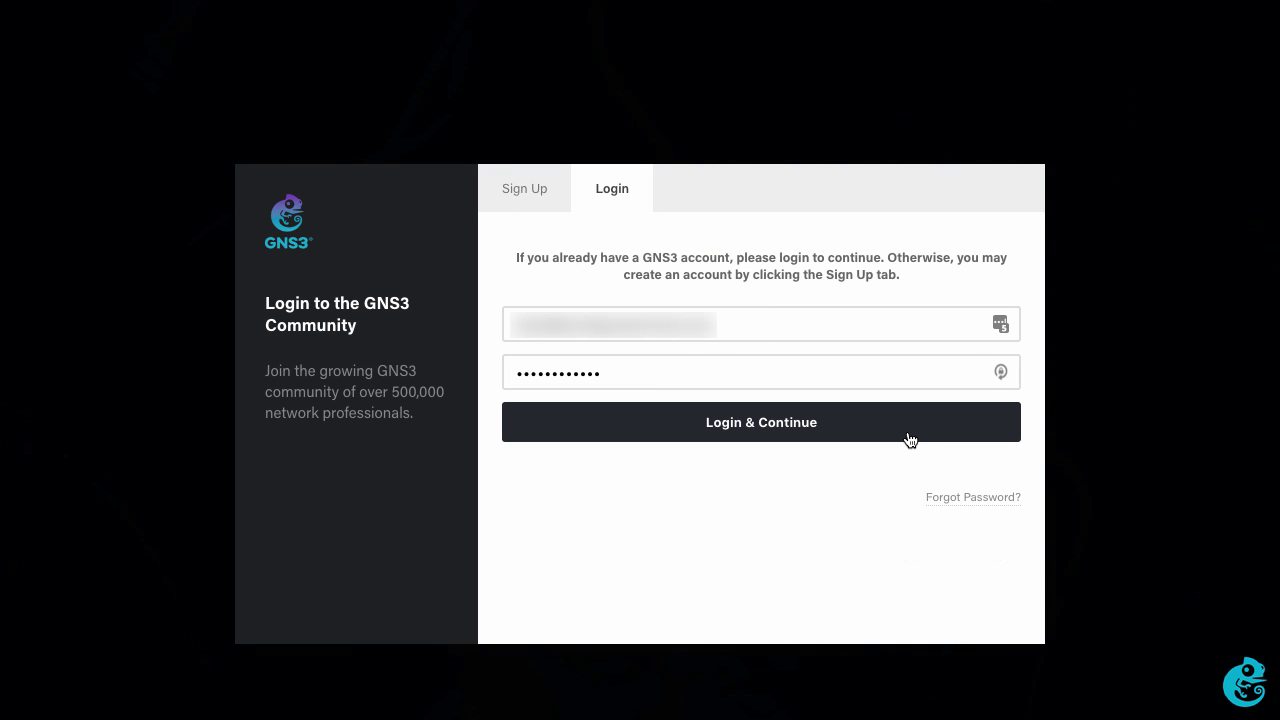
click(910, 438)
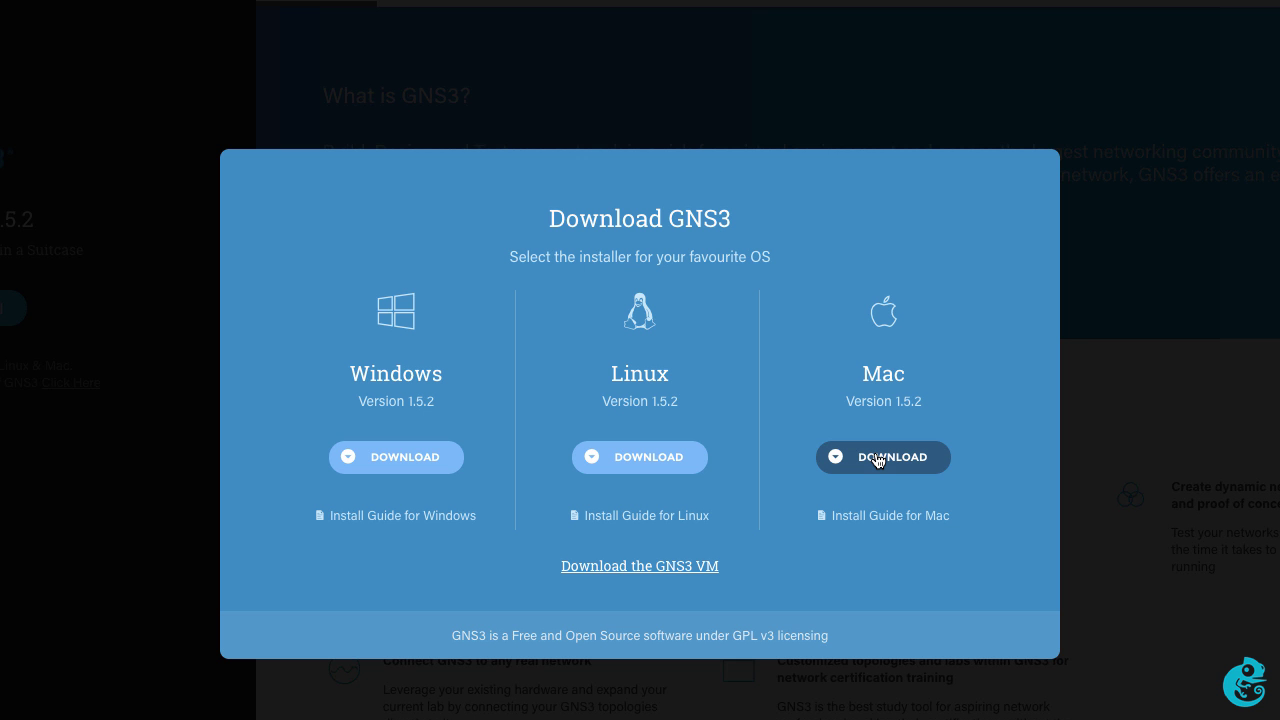
click(877, 459)
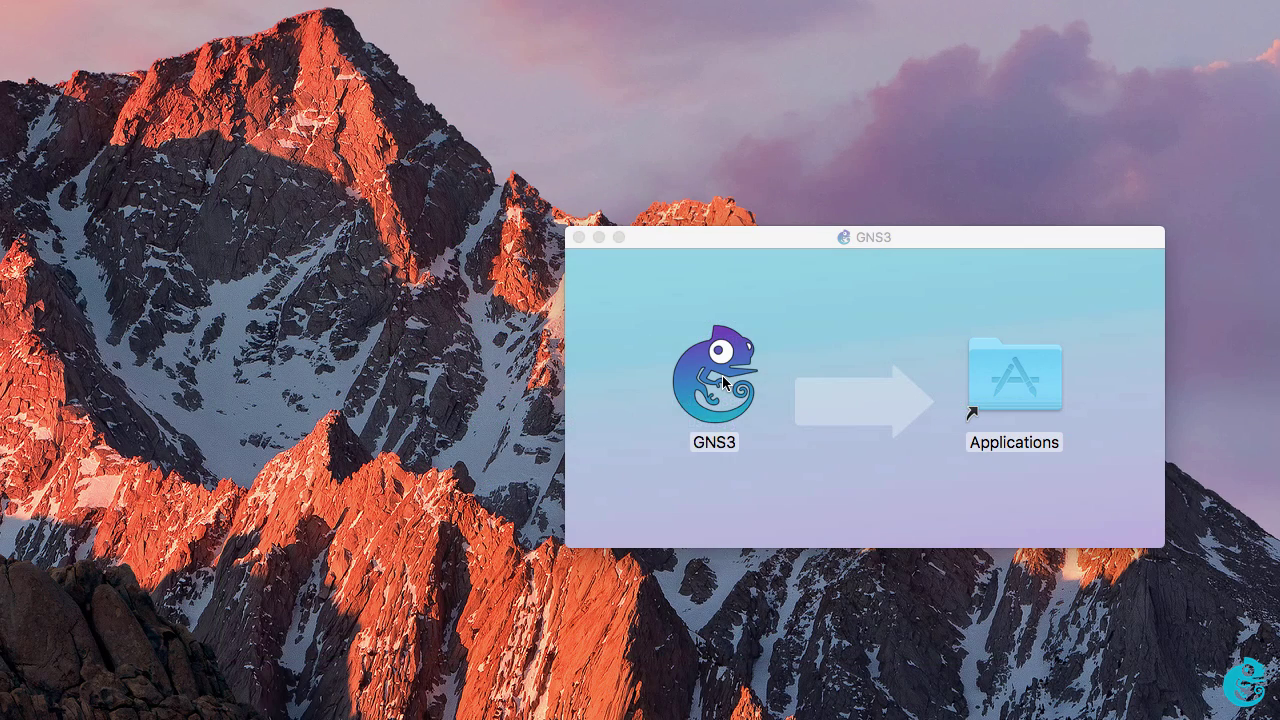
Copy GNS3 from the installer disk image into the Applications folder
click(722, 375)
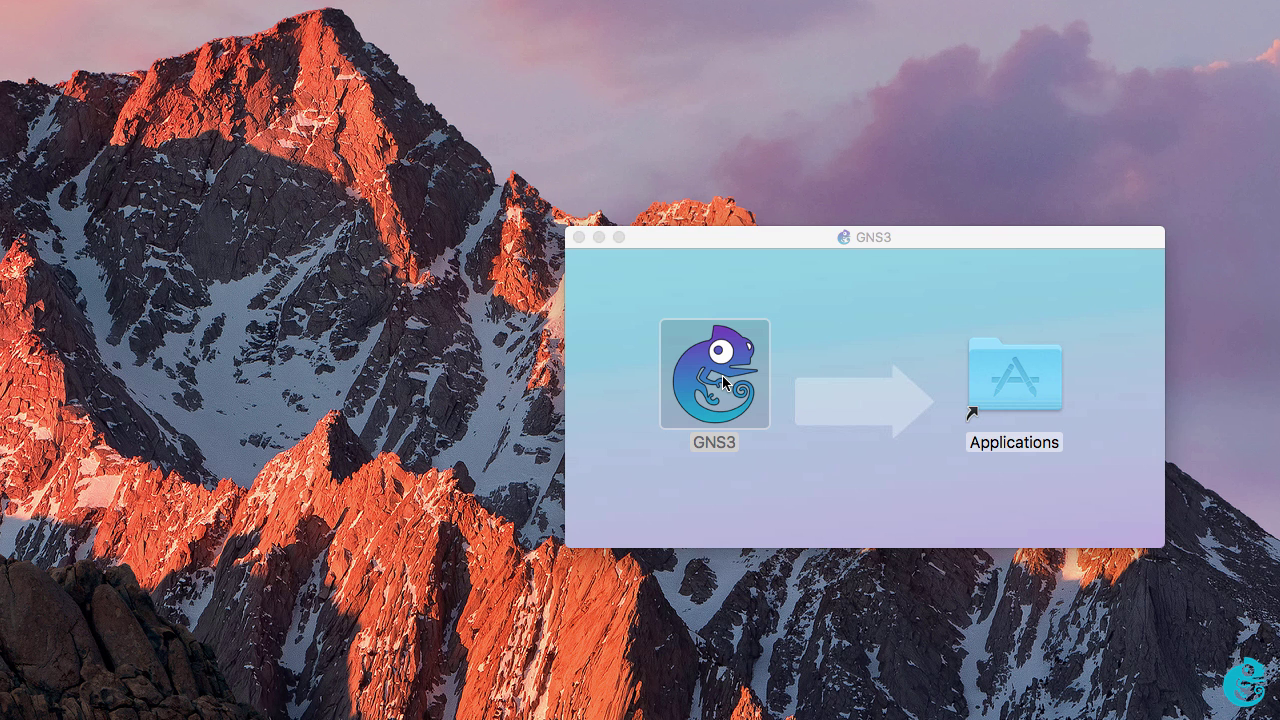
drag(722, 375, 1017, 371)
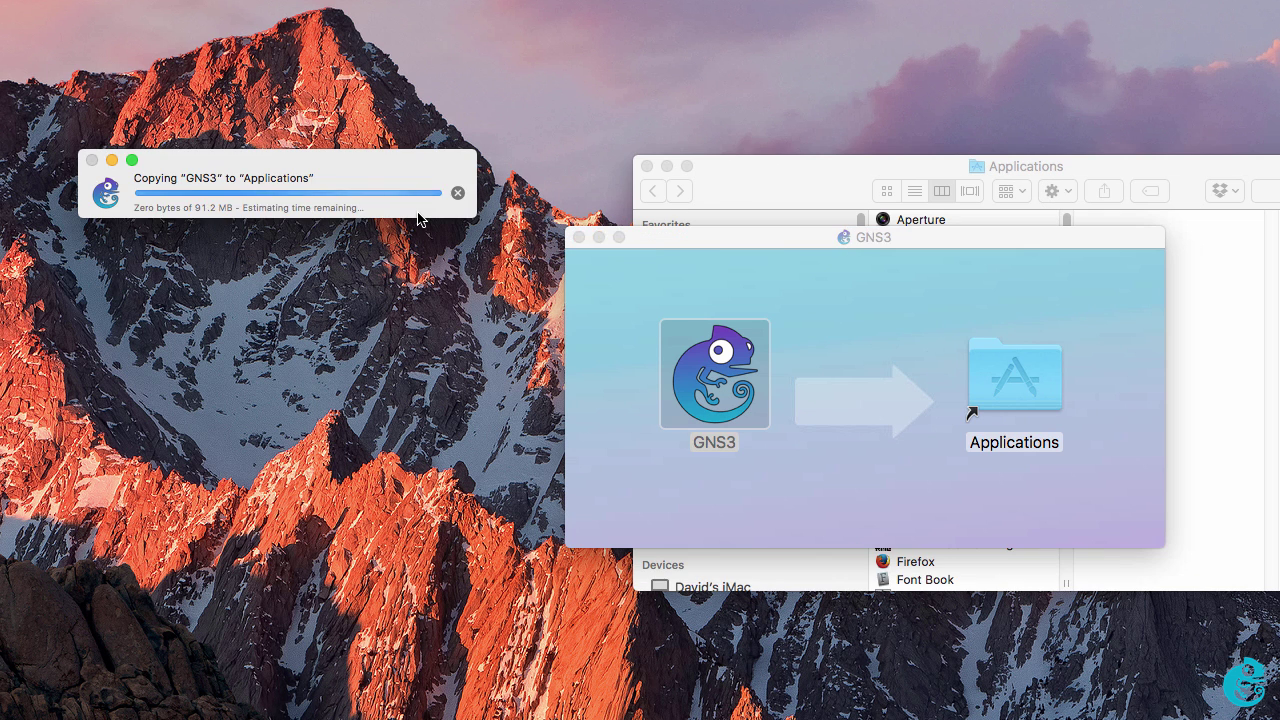
click(1030, 378)
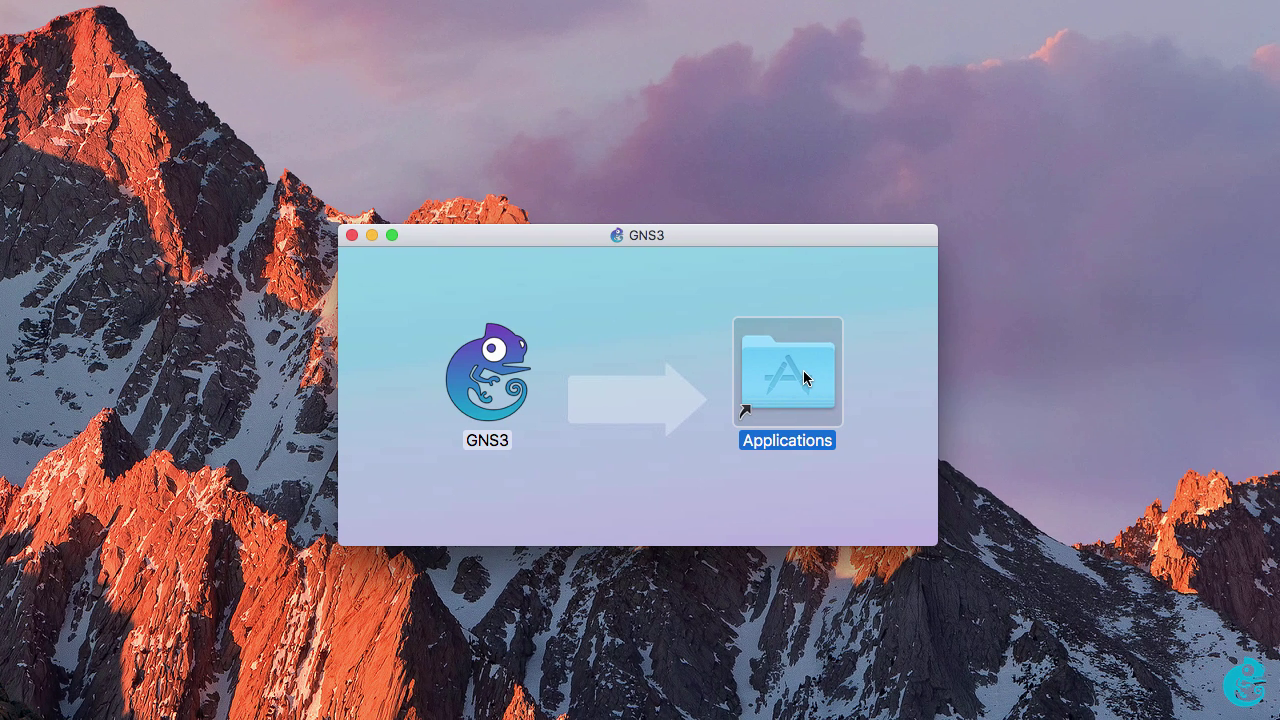
Launch GNS3 1.5.2 from the Applications folder
double_click(803, 378)
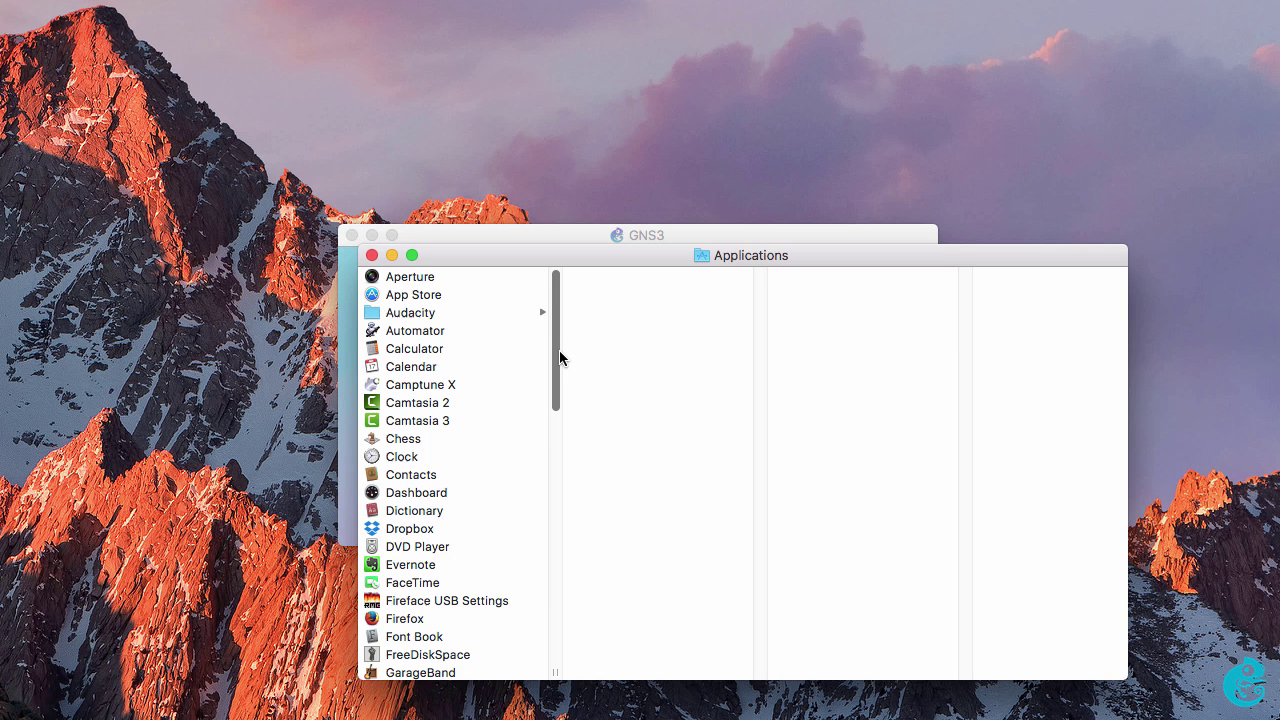
drag(560, 358, 563, 420)
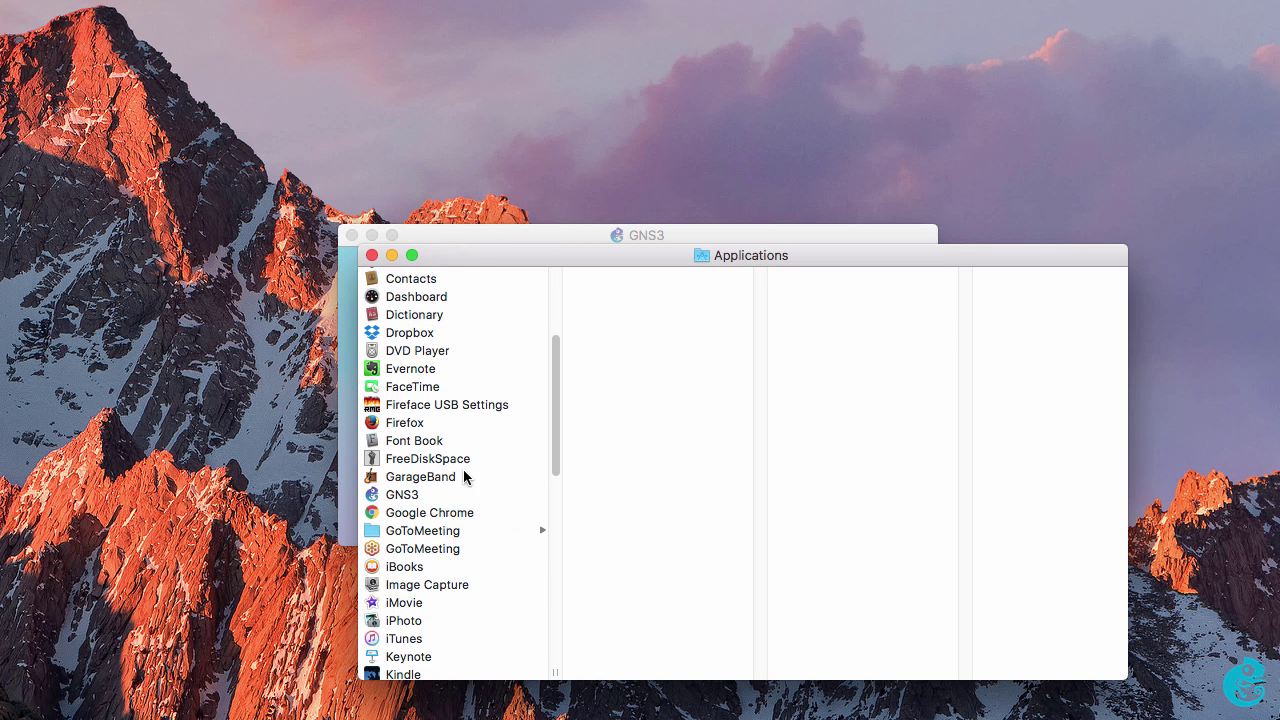
click(479, 495)
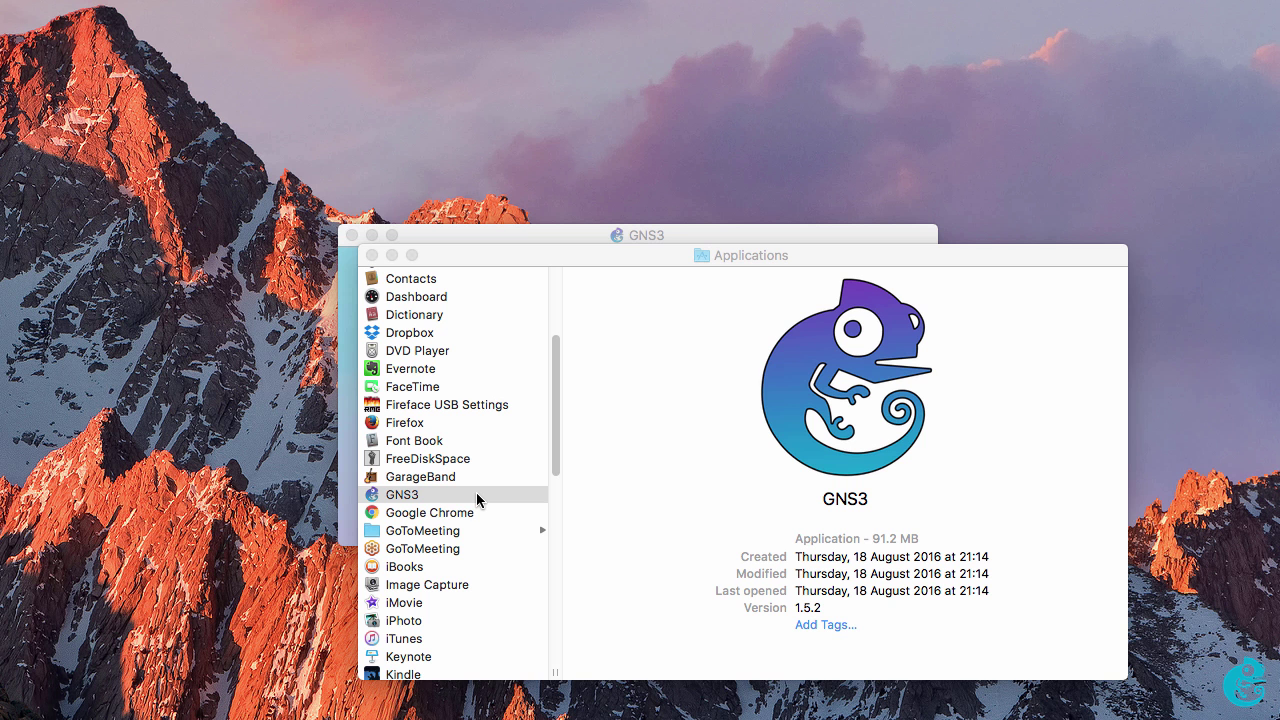
double_click(476, 492)
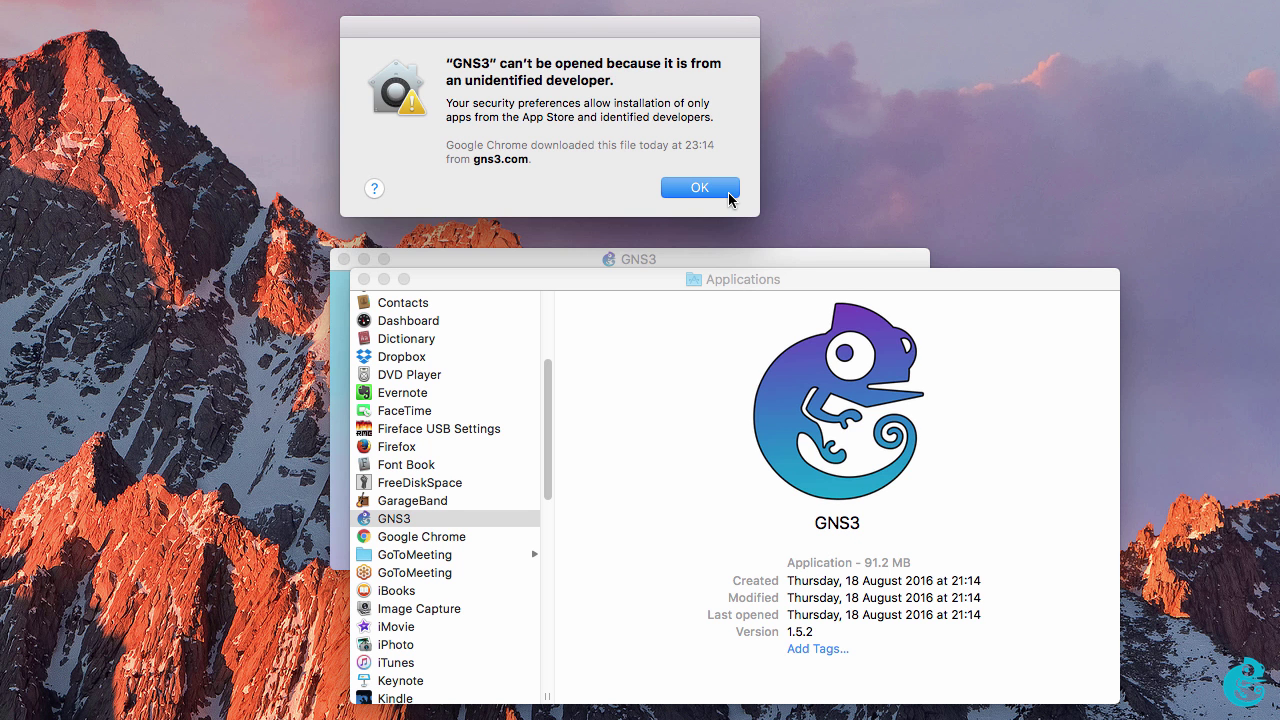
Dismiss the unidentified-developer warning and open GNS3 through its context-menu Open, confirming the prompt
click(729, 197)
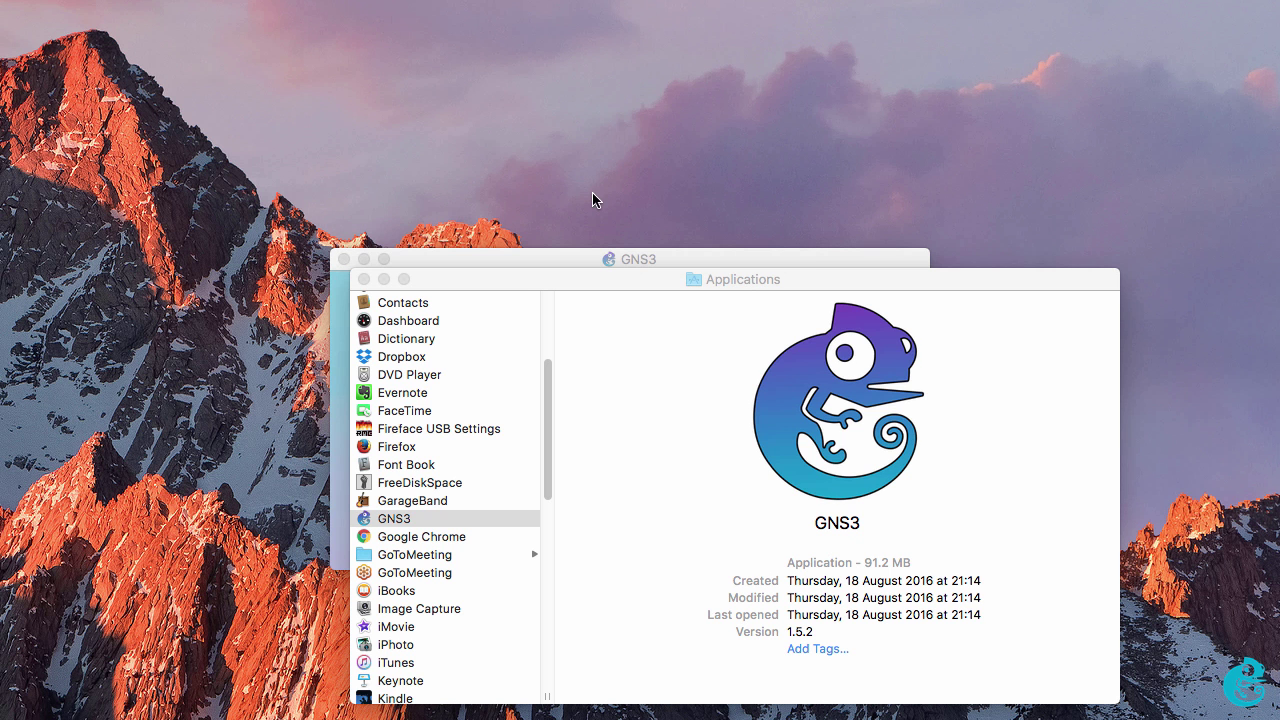
right_click(435, 519)
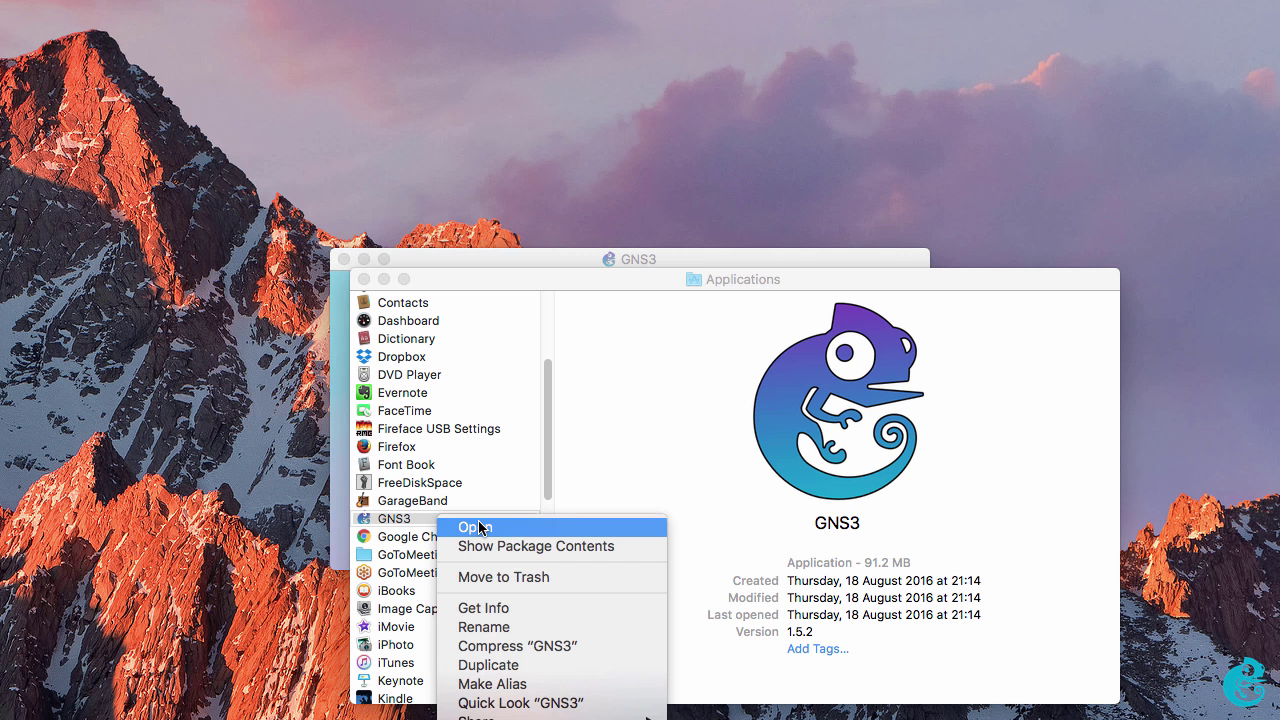
click(478, 527)
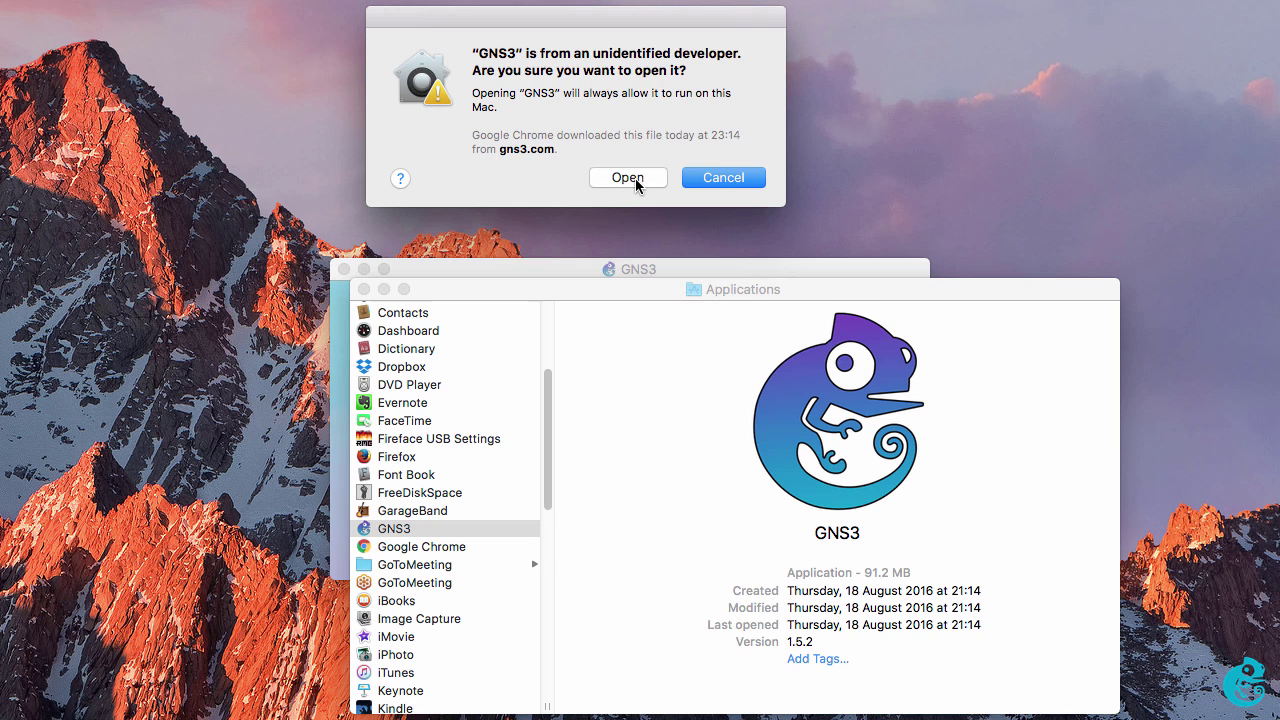
click(635, 178)
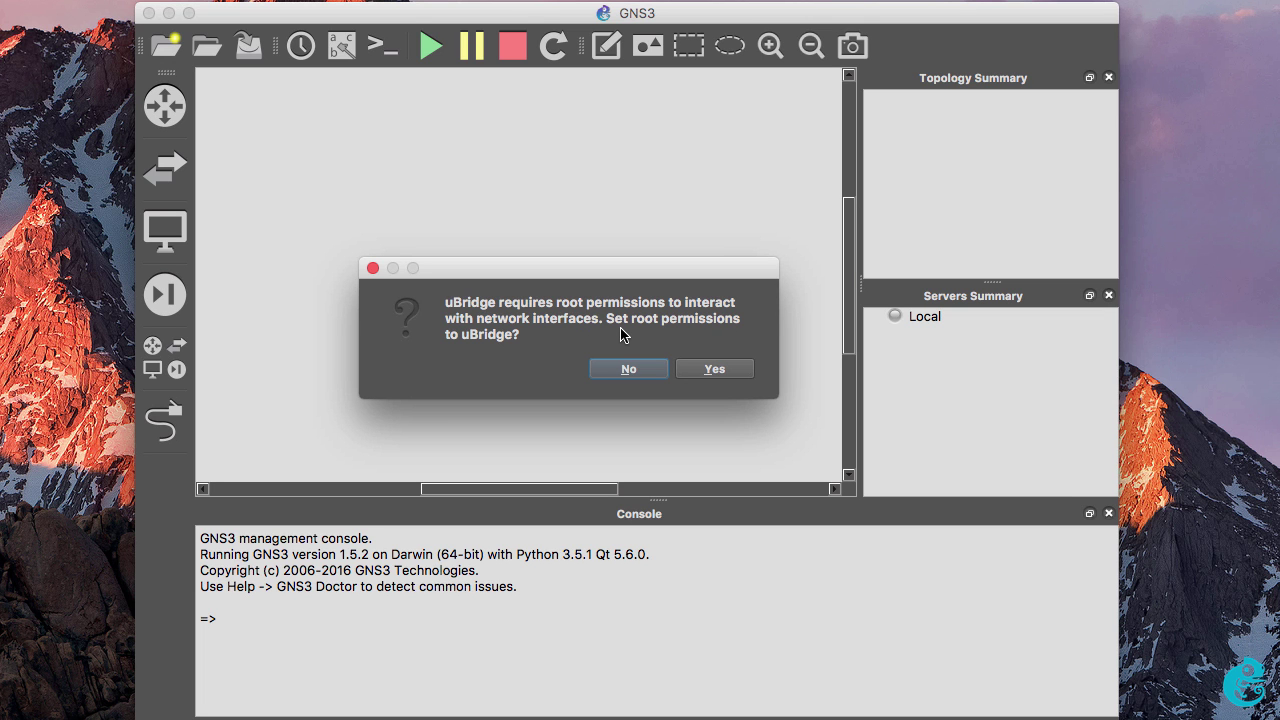
Grant uBridge root permissions, entering the administrator password for both prompts
click(716, 370)
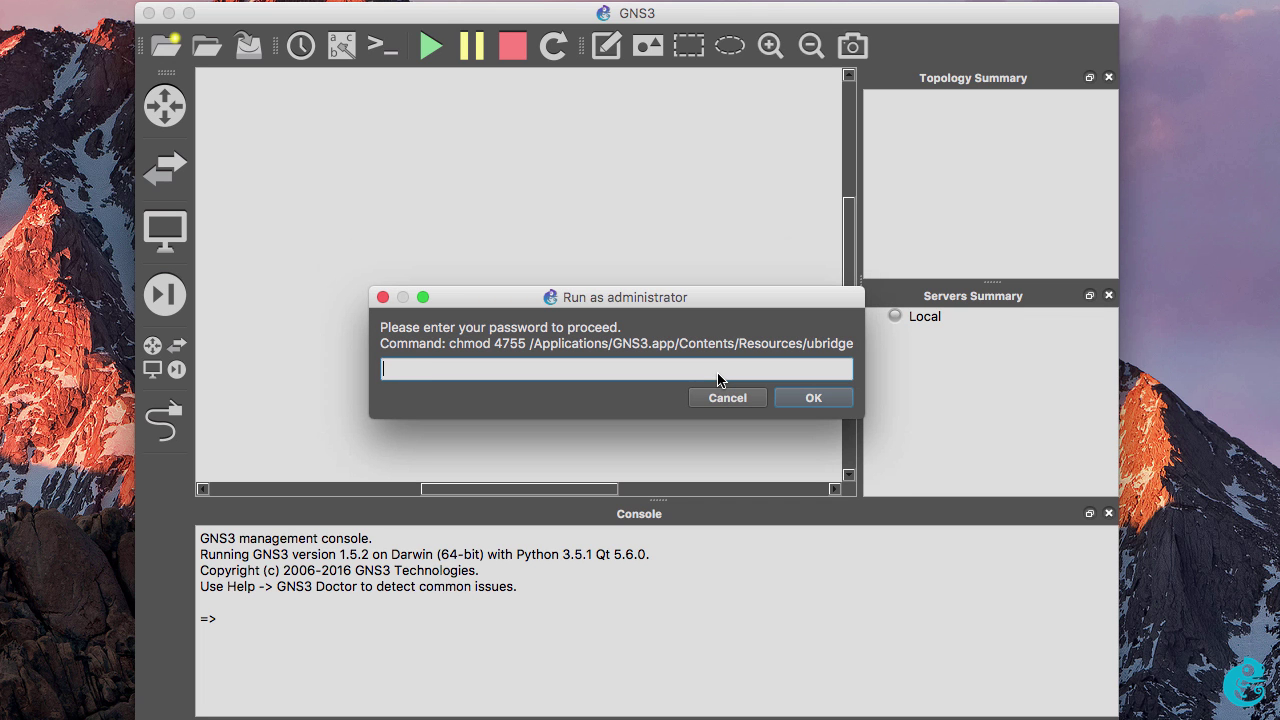
text(•••••••••••)
key(Return)
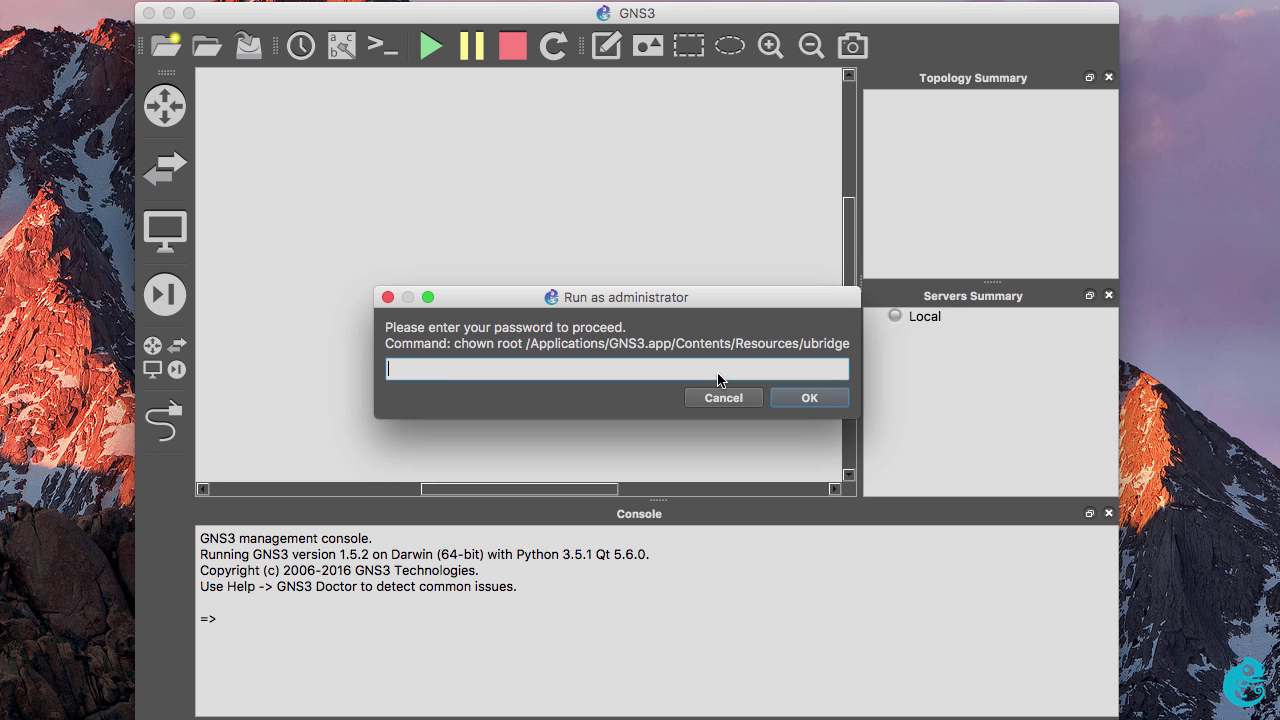
text(••••••••••)
key(Return)
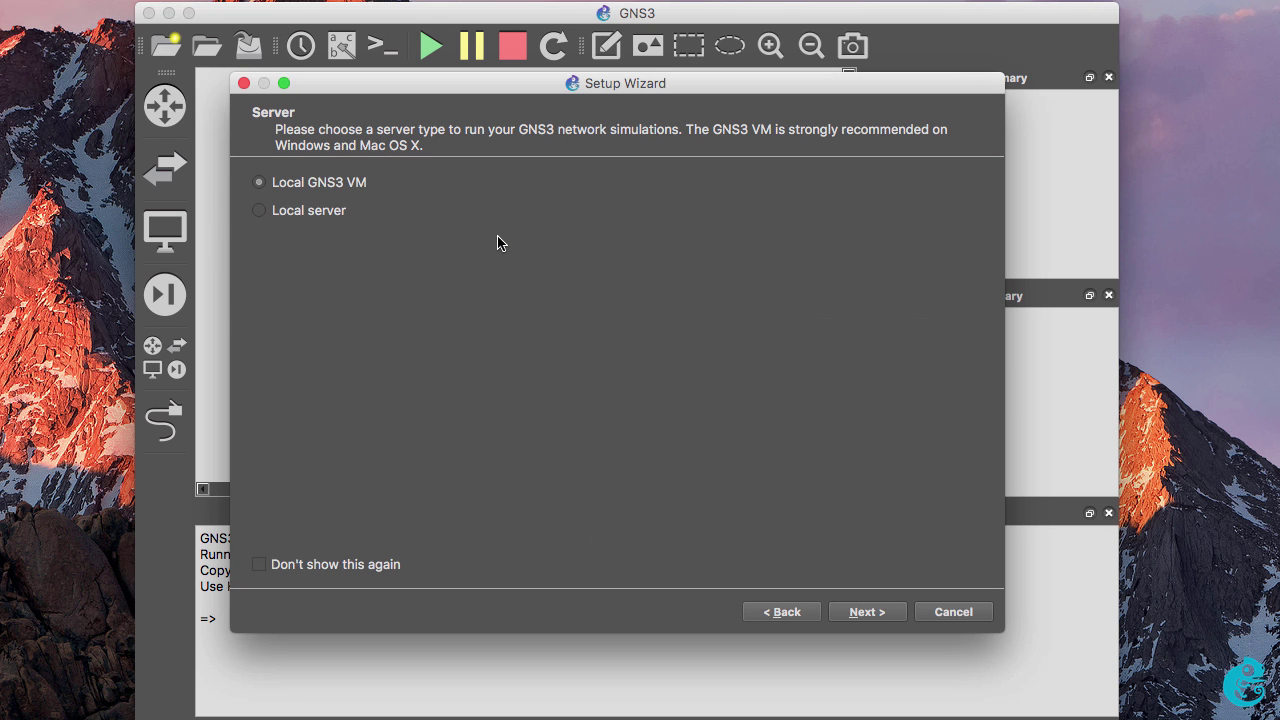
Read the tooltips for the Local GNS3 VM and Local server options
mouse_move(390, 189)
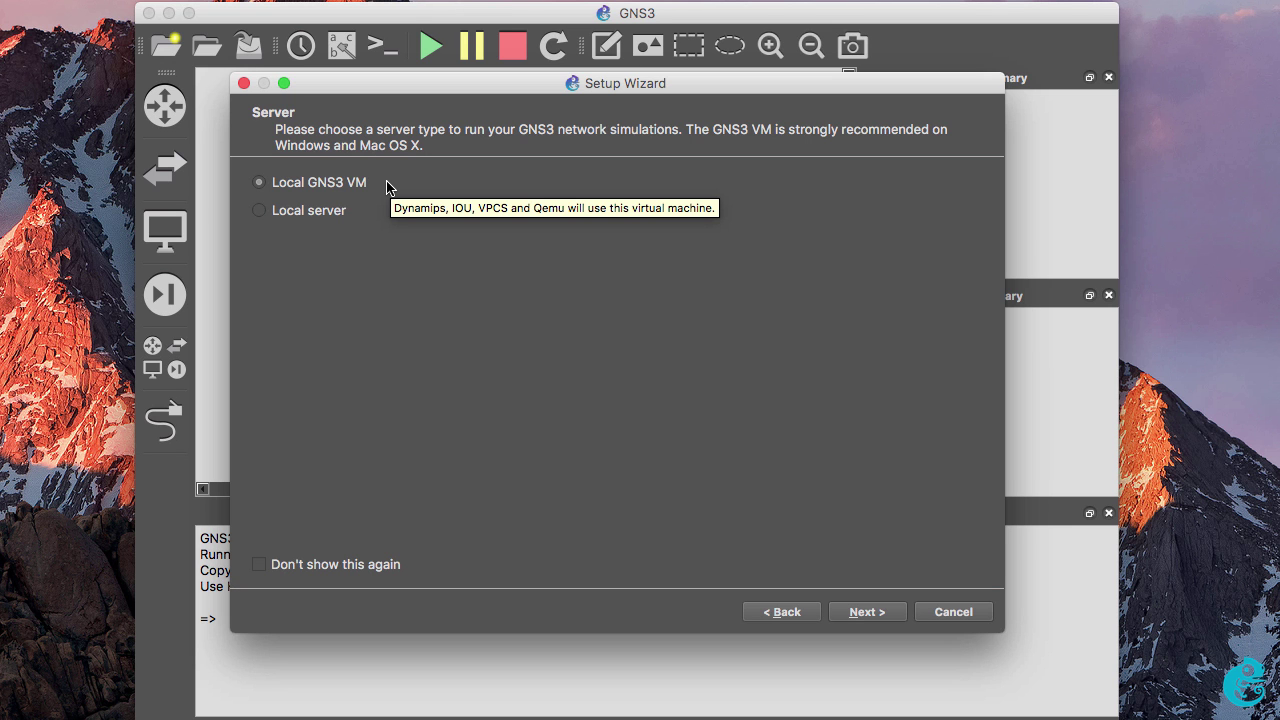
mouse_move(359, 216)
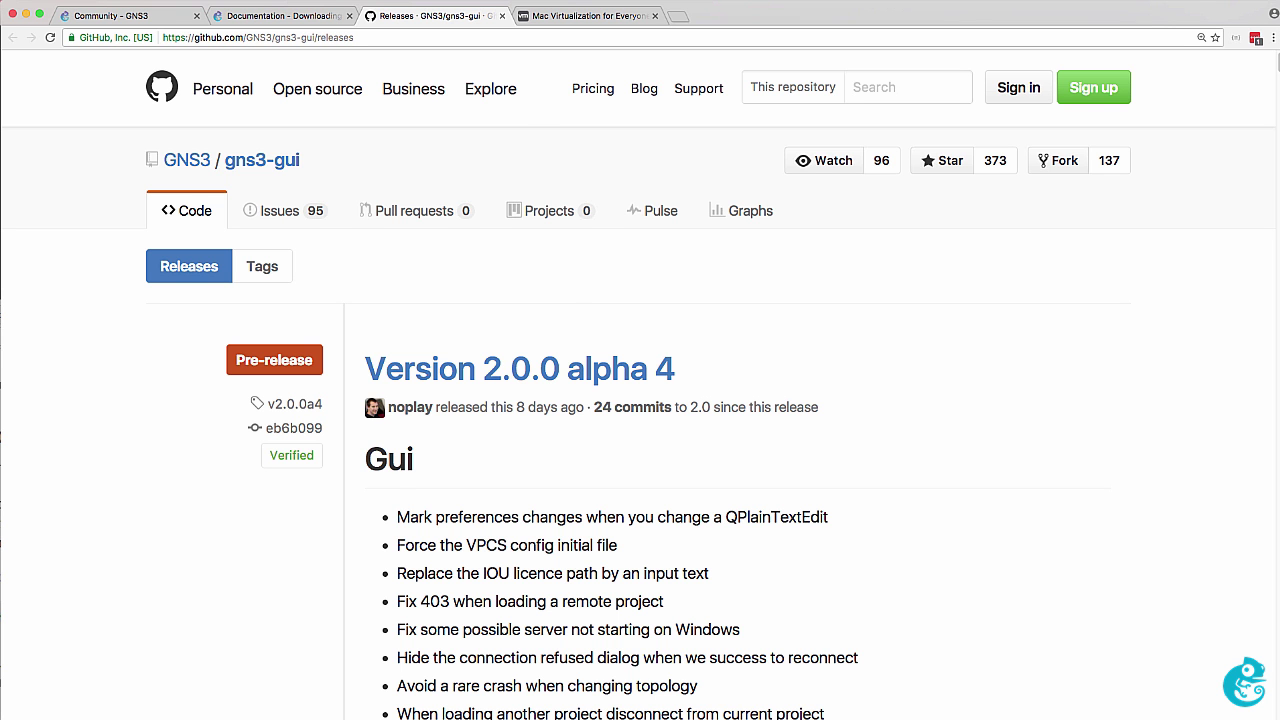
Download GNS3.VM.VMware.Workstation.1.5.2.zip from the gns3-gui 1.5.2 release
drag(1277, 62, 1278, 430)
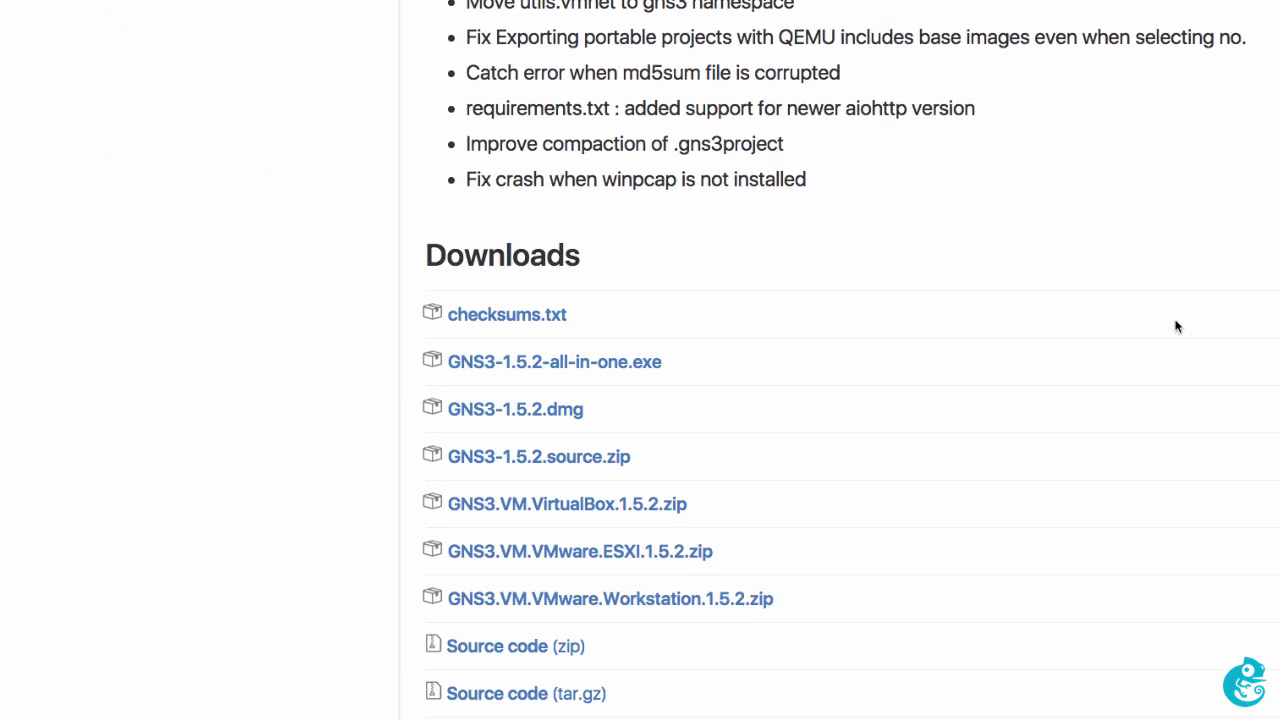
scroll(1176, 326, down, 1)
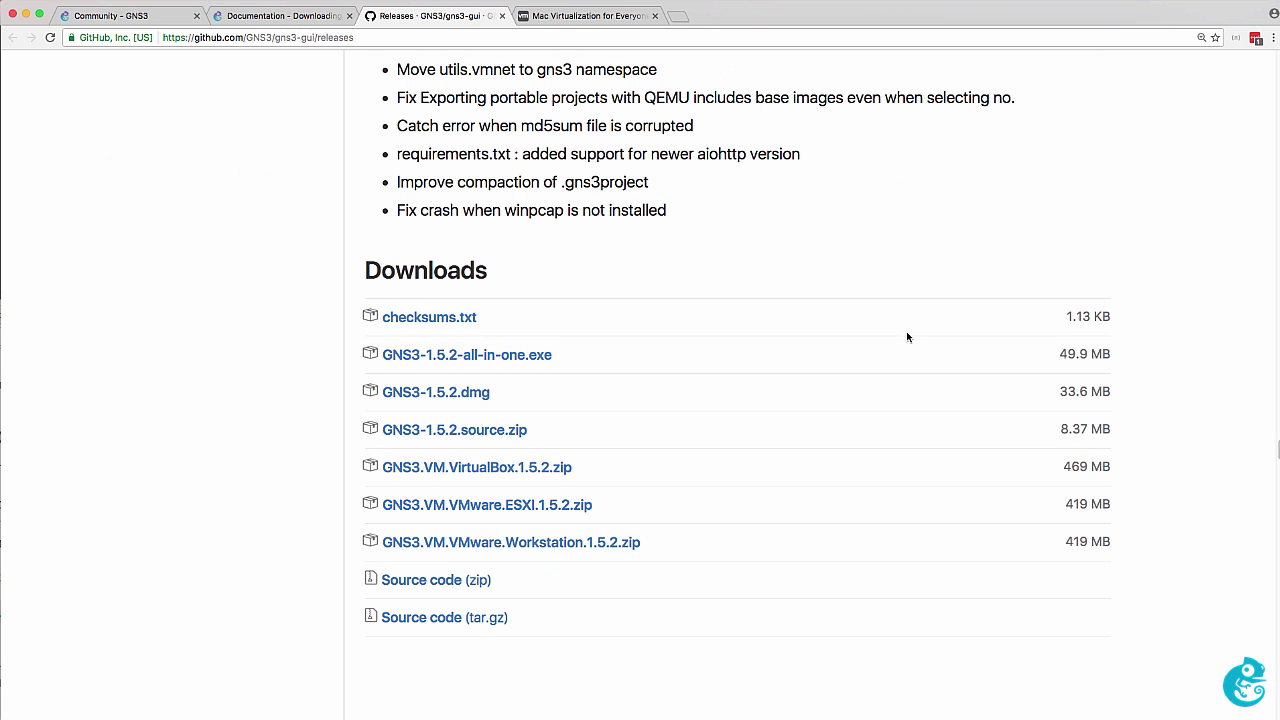
click(526, 543)
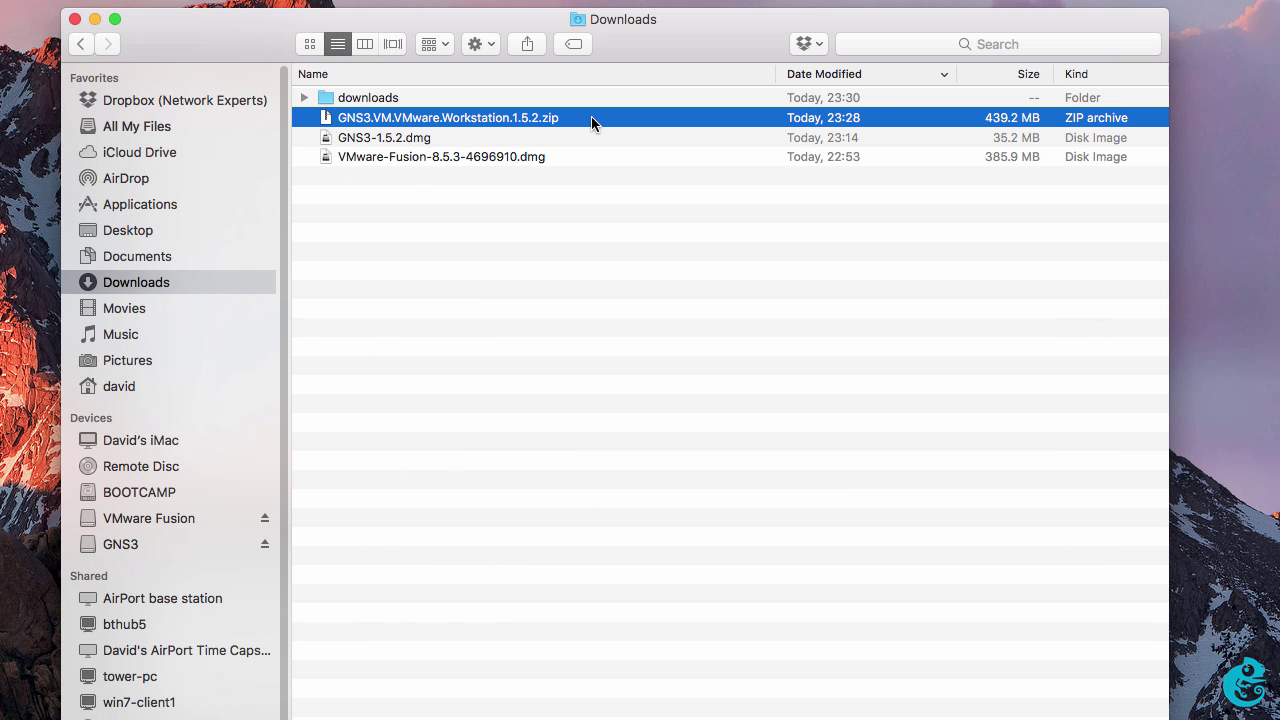
Unzip the VM package, select GNS3 VM.ovf, and choose Import an existing virtual machine
double_click(591, 116)
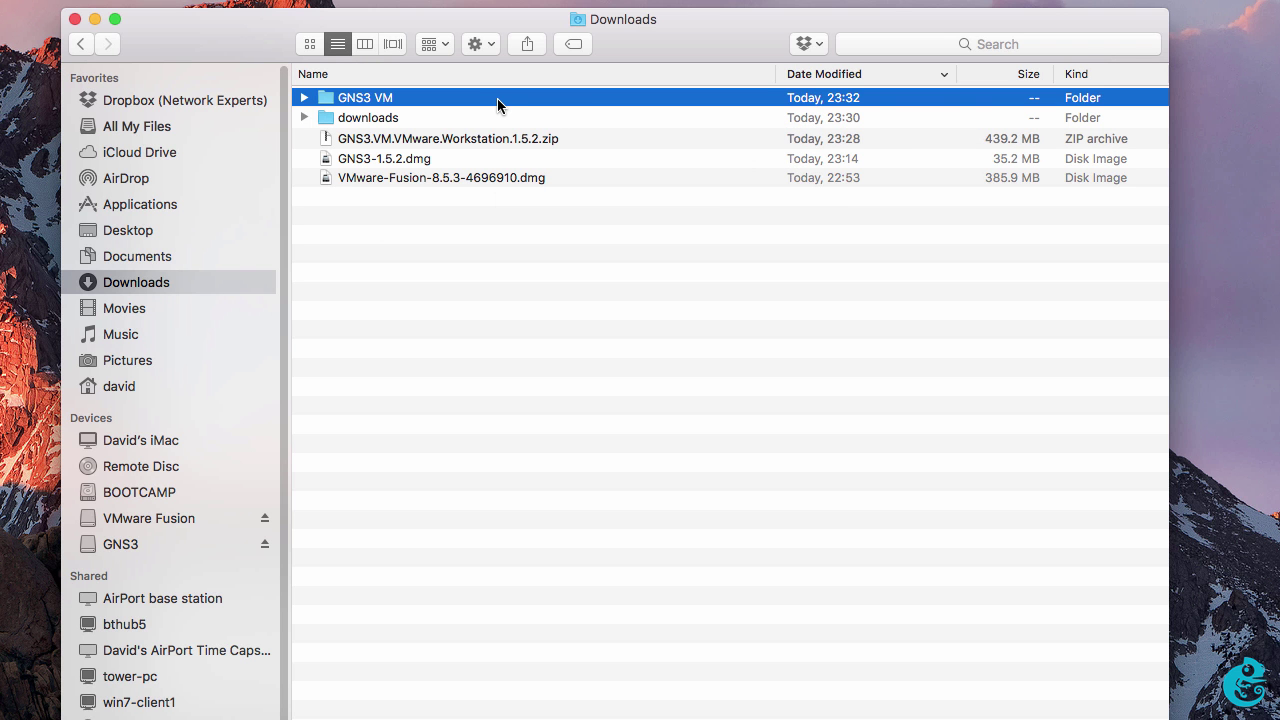
double_click(498, 103)
click(475, 118)
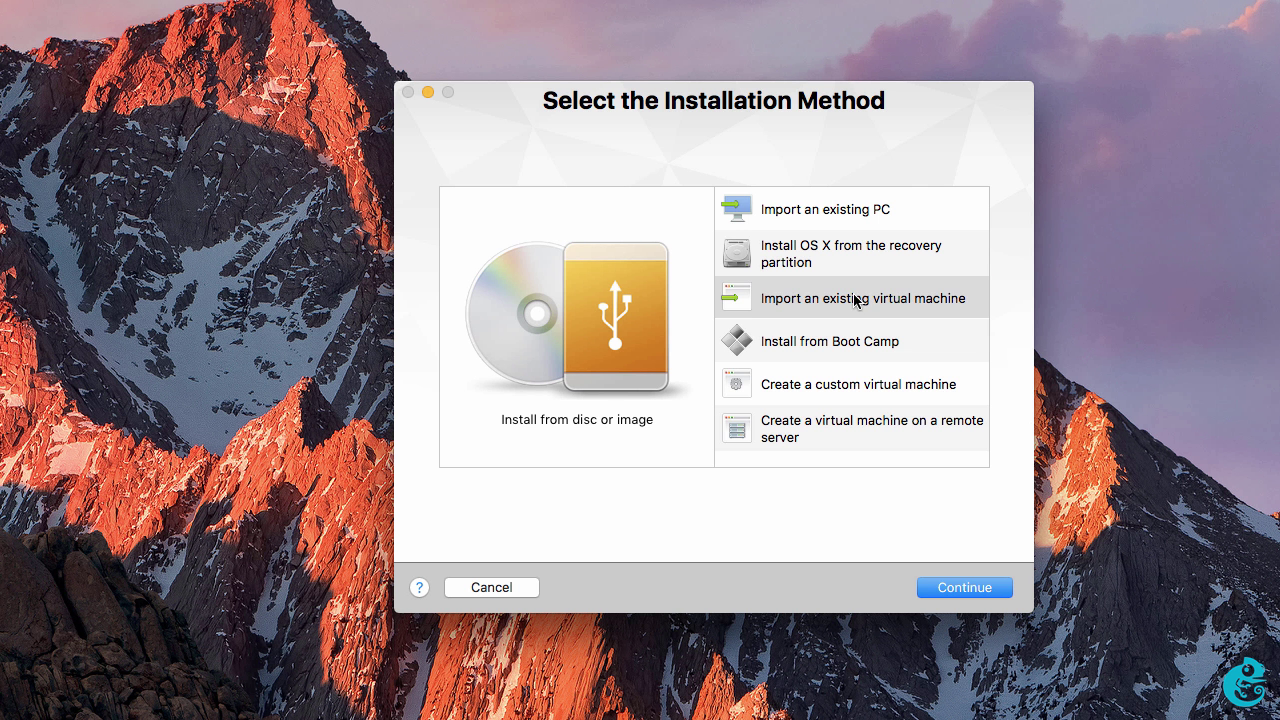
click(857, 300)
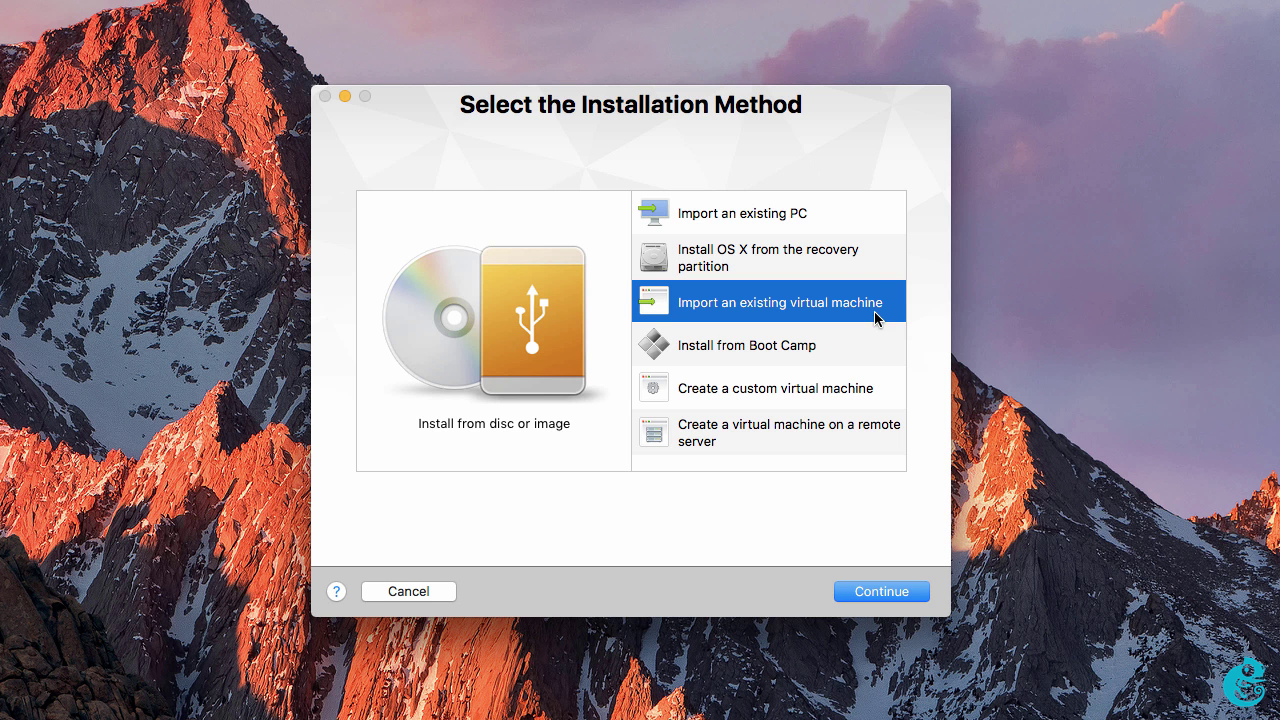
Pick Downloads > GNS3 VM > GNS3 VM.ovf as the machine to import
click(883, 591)
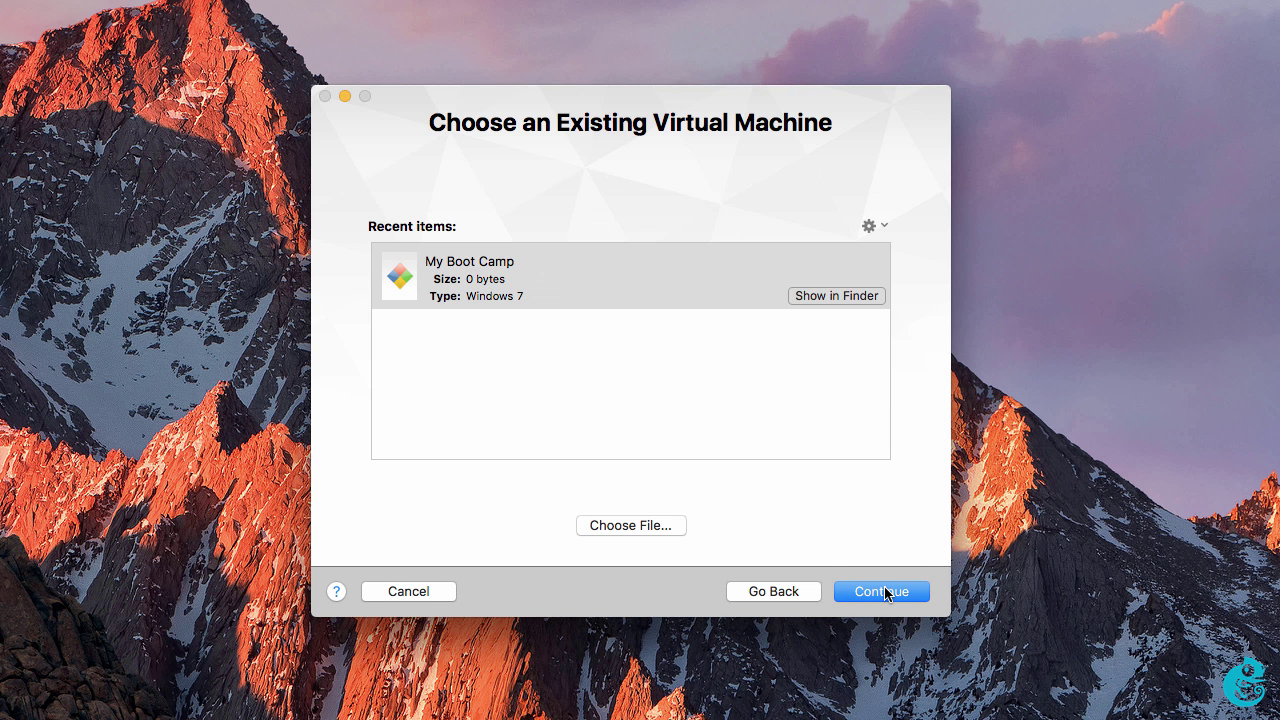
click(603, 527)
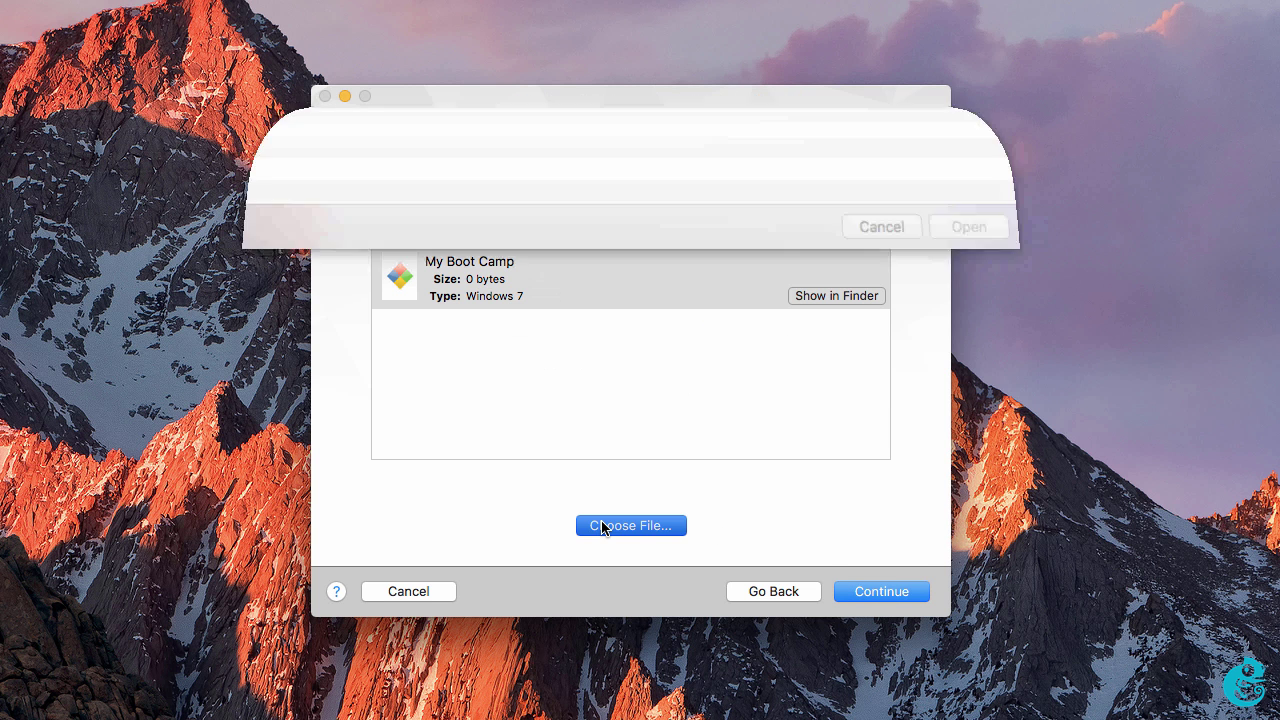
click(662, 131)
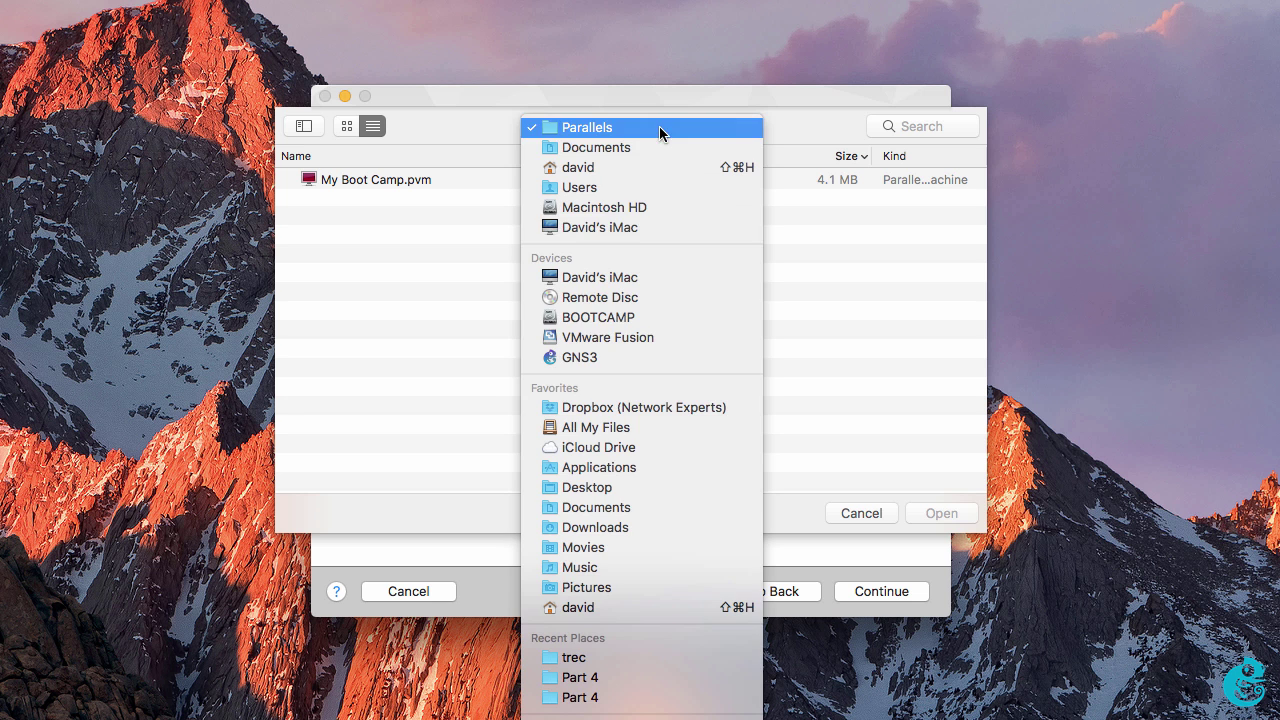
click(608, 528)
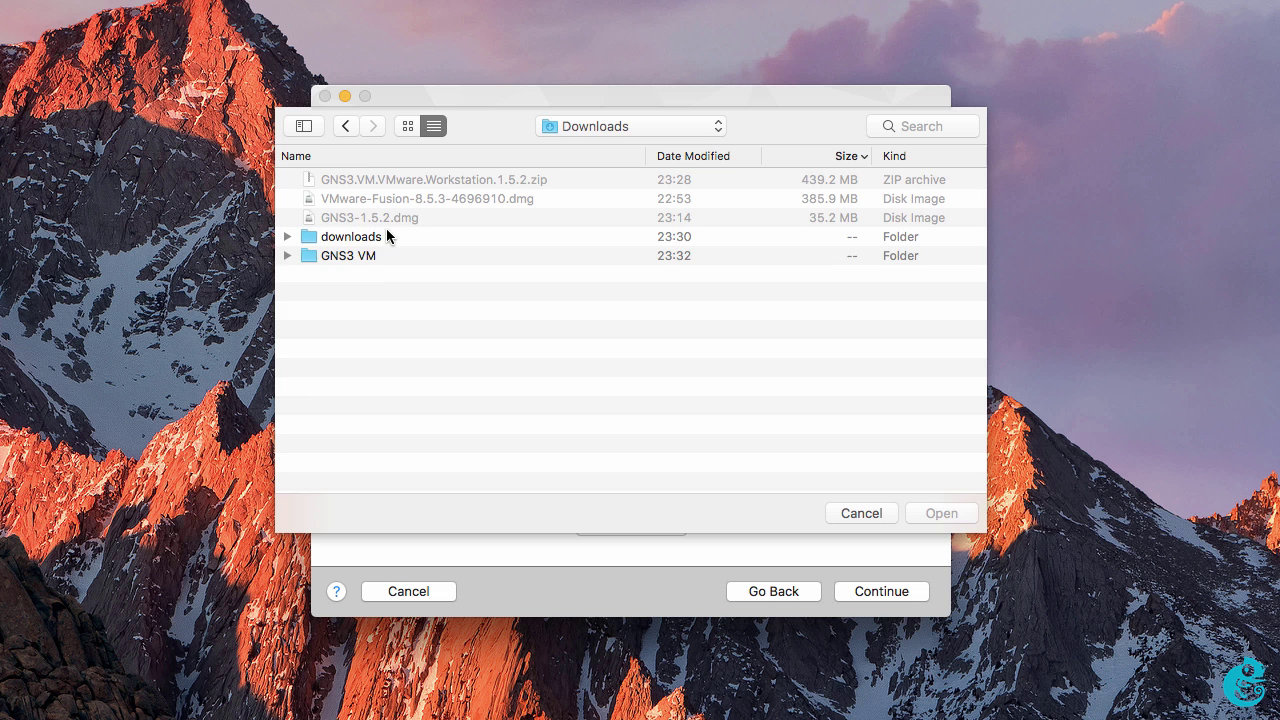
double_click(381, 255)
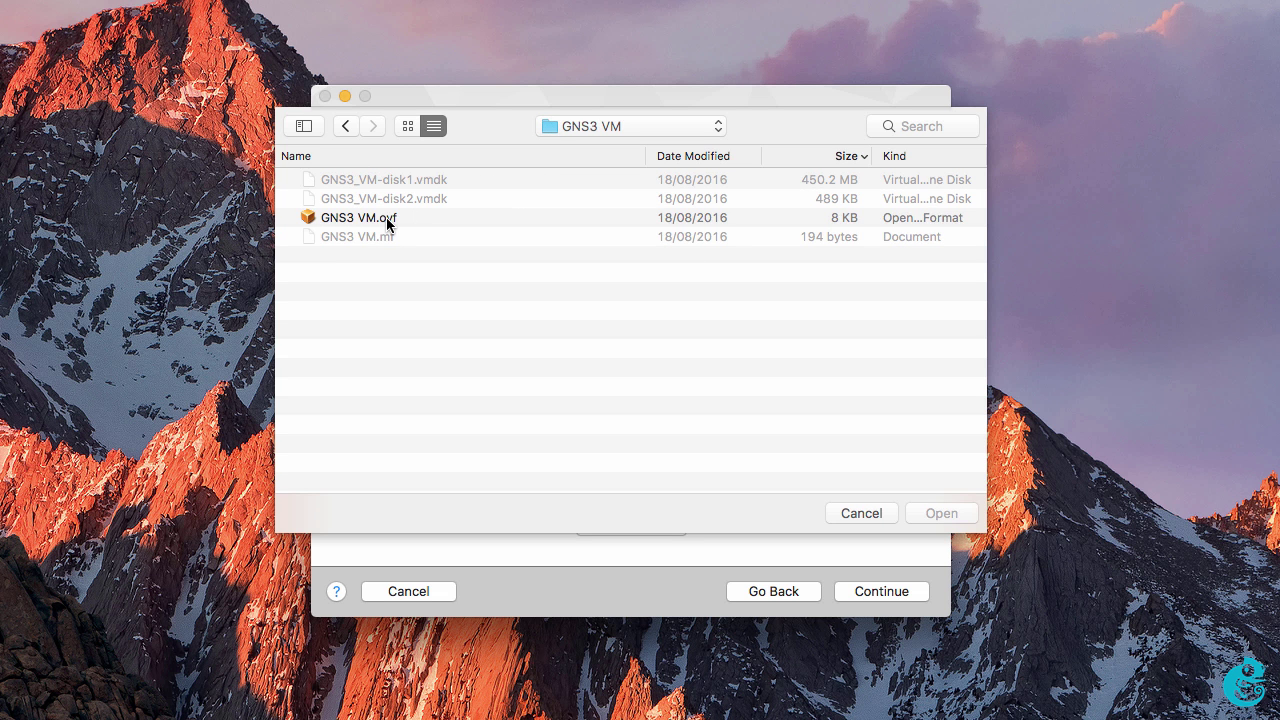
click(386, 217)
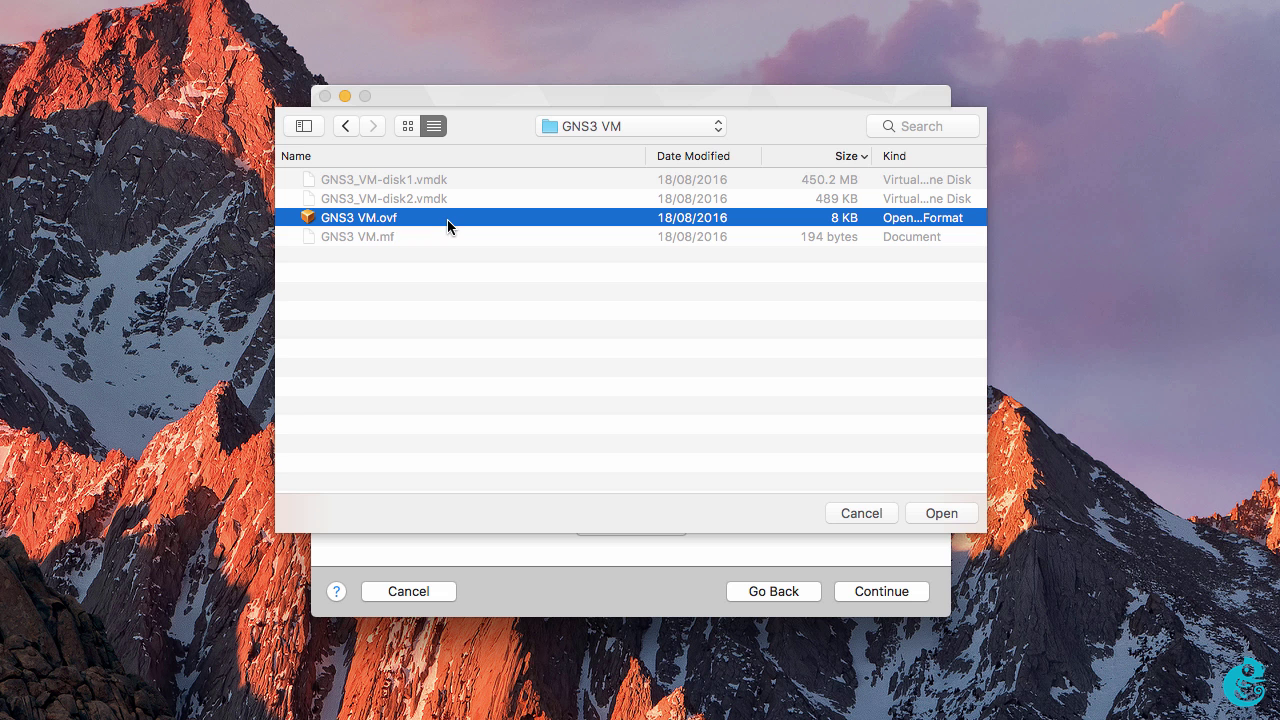
click(943, 513)
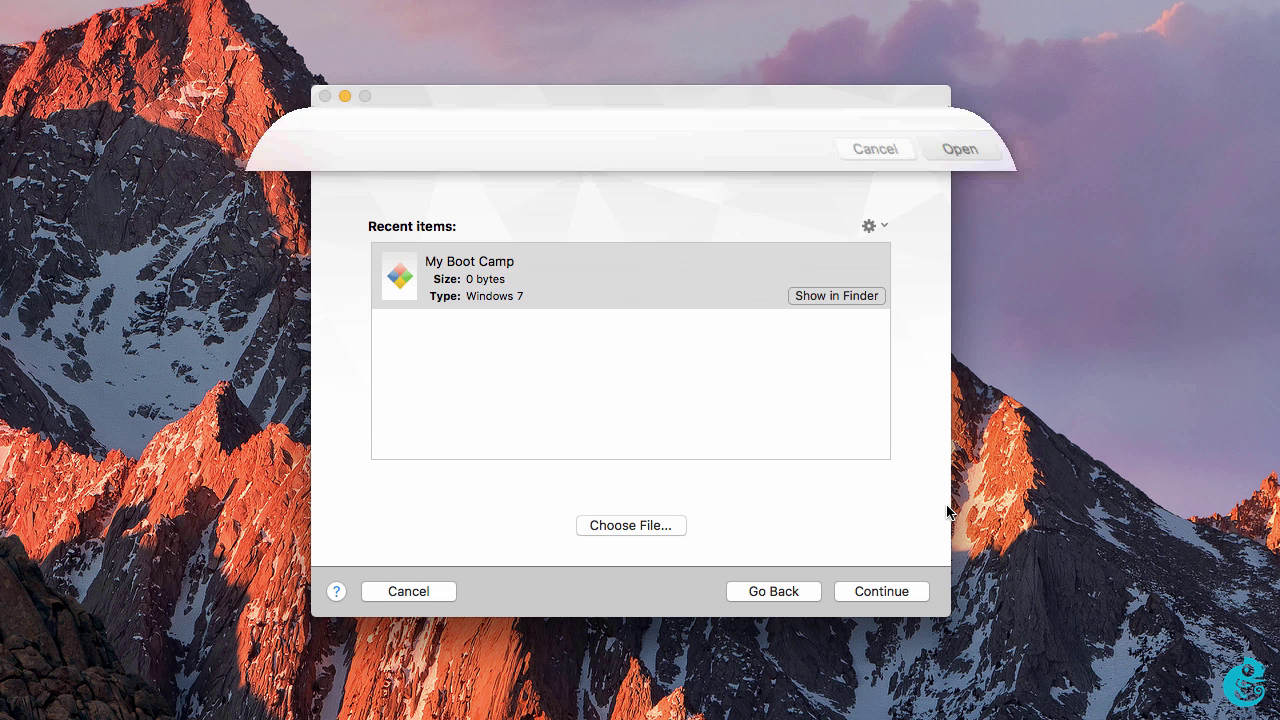
Save the imported machine as GNS3 VM and finish the import
click(908, 597)
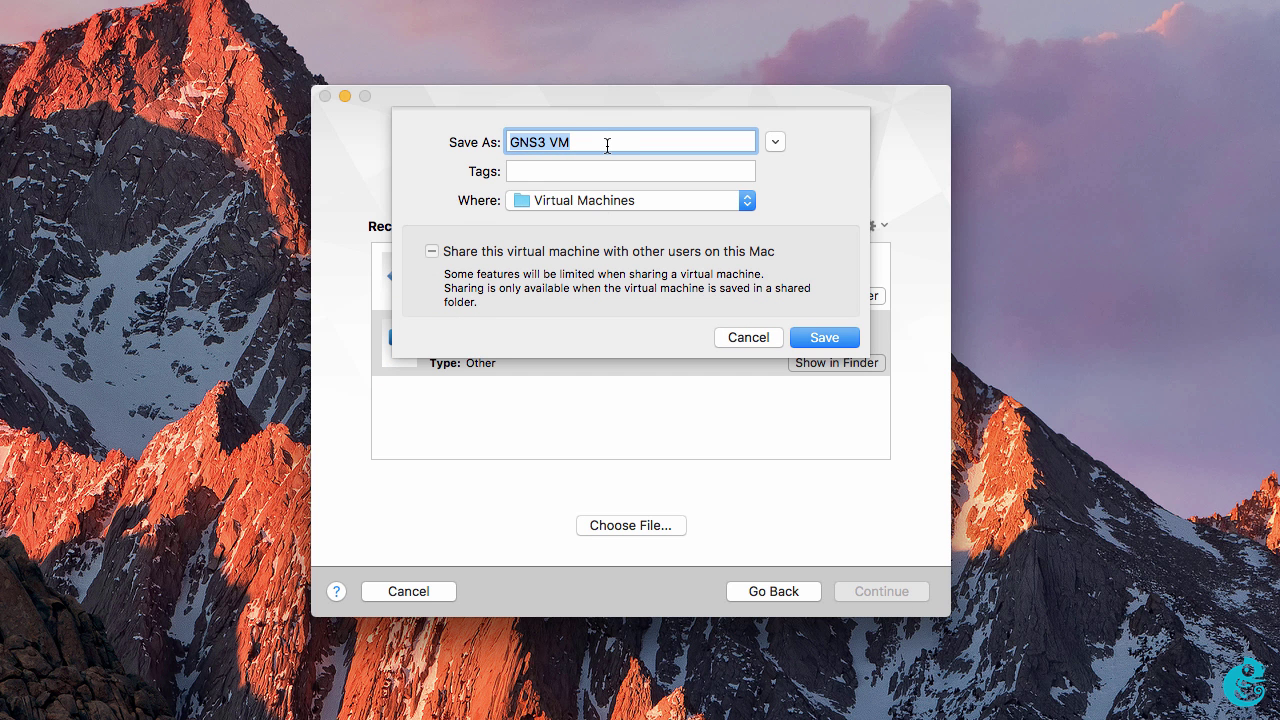
click(812, 340)
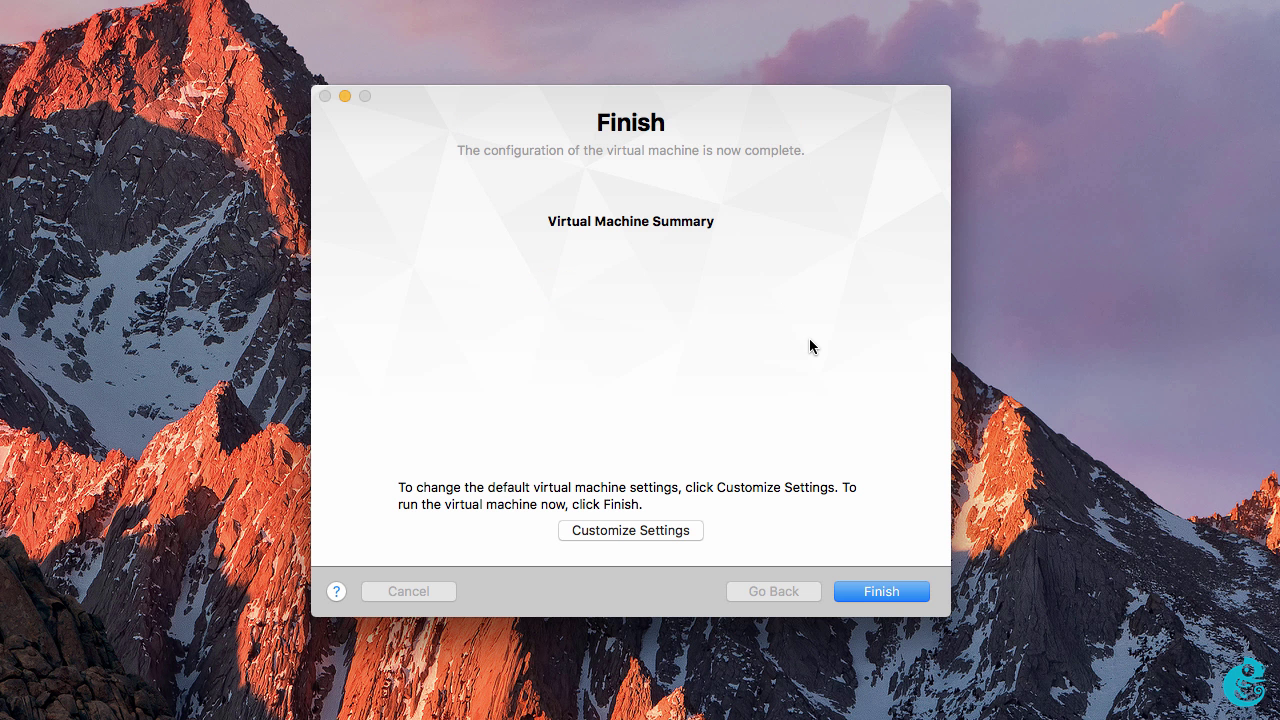
click(914, 593)
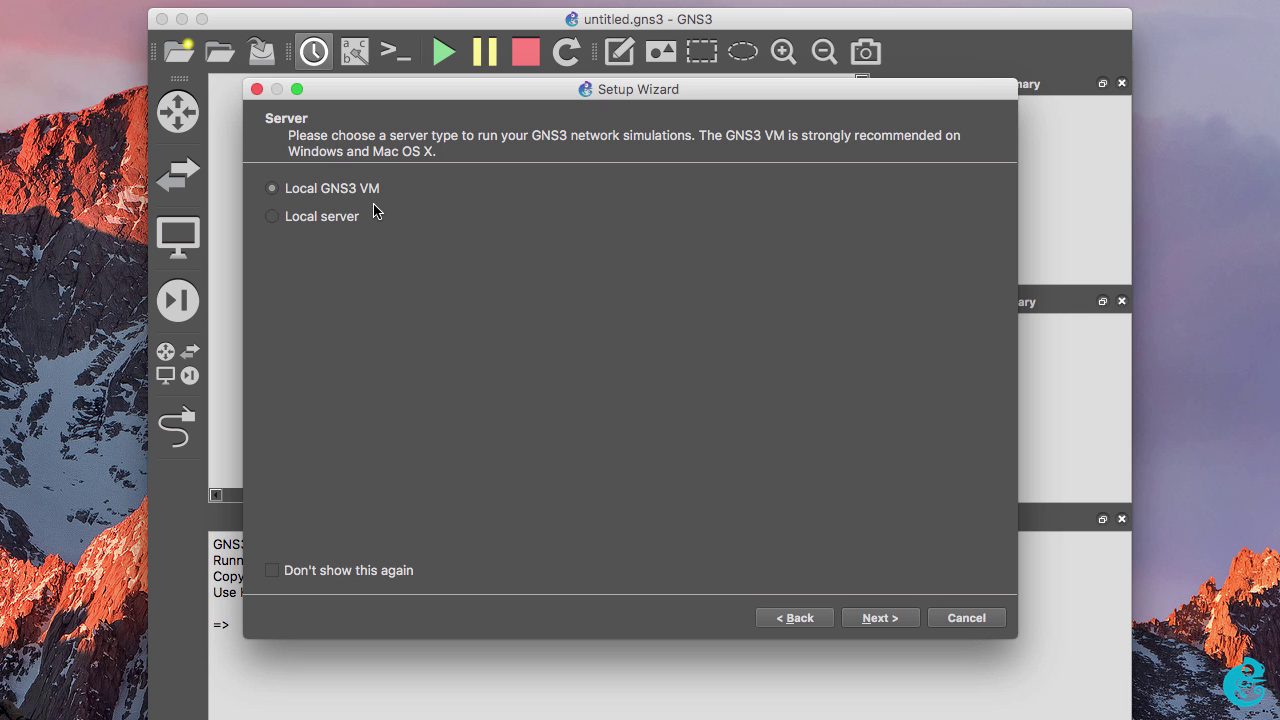
Select Local GNS3 VM with VMware as the virtualization software, backing out of VirtualBox
click(873, 622)
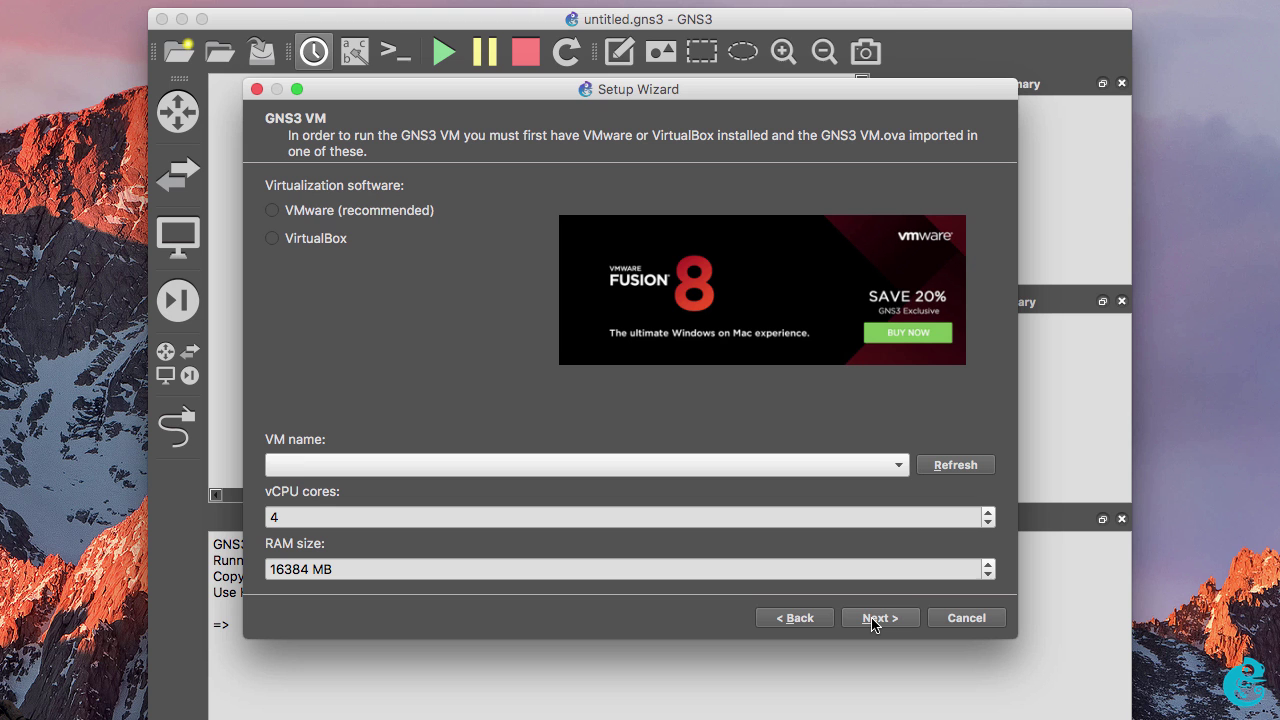
click(320, 212)
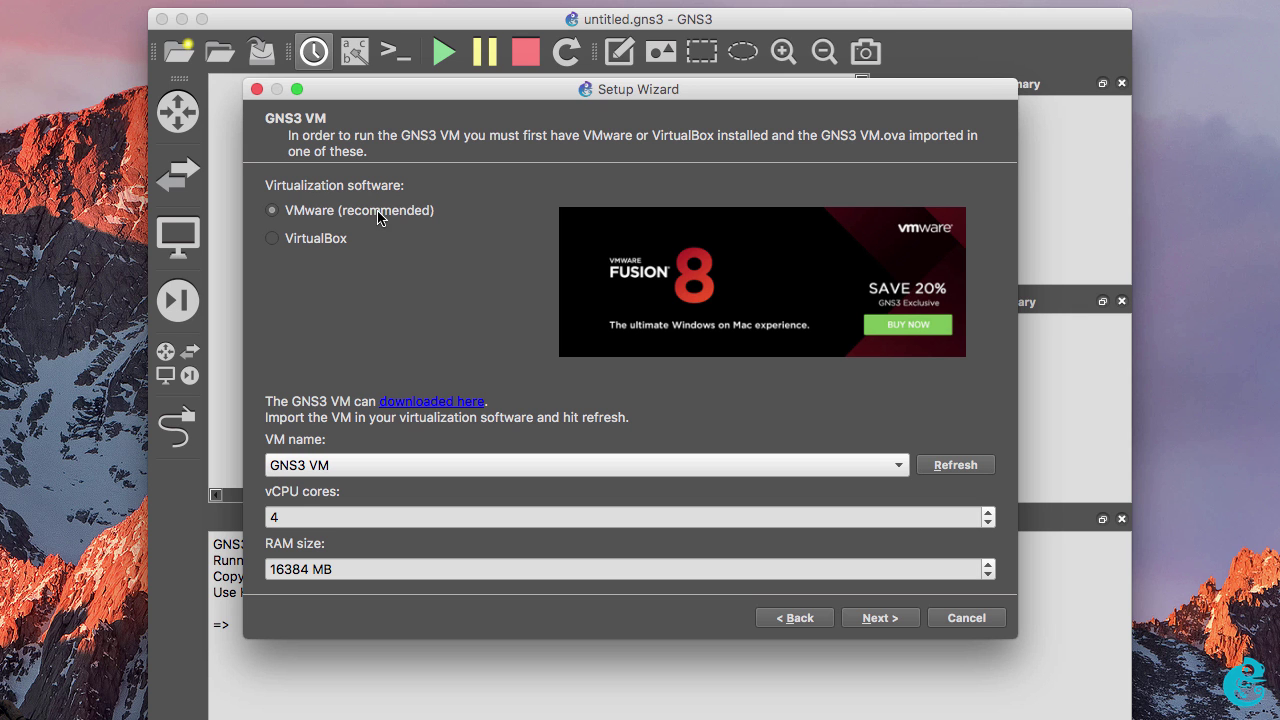
click(337, 246)
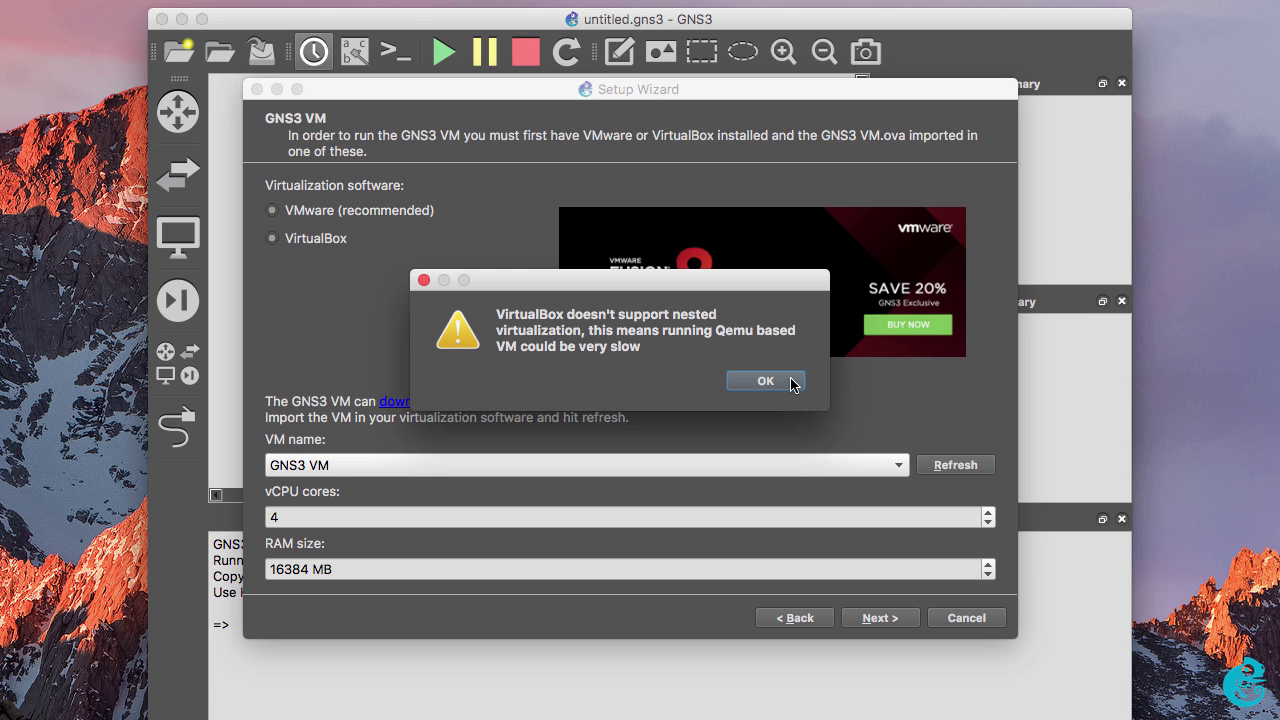
click(765, 381)
click(283, 214)
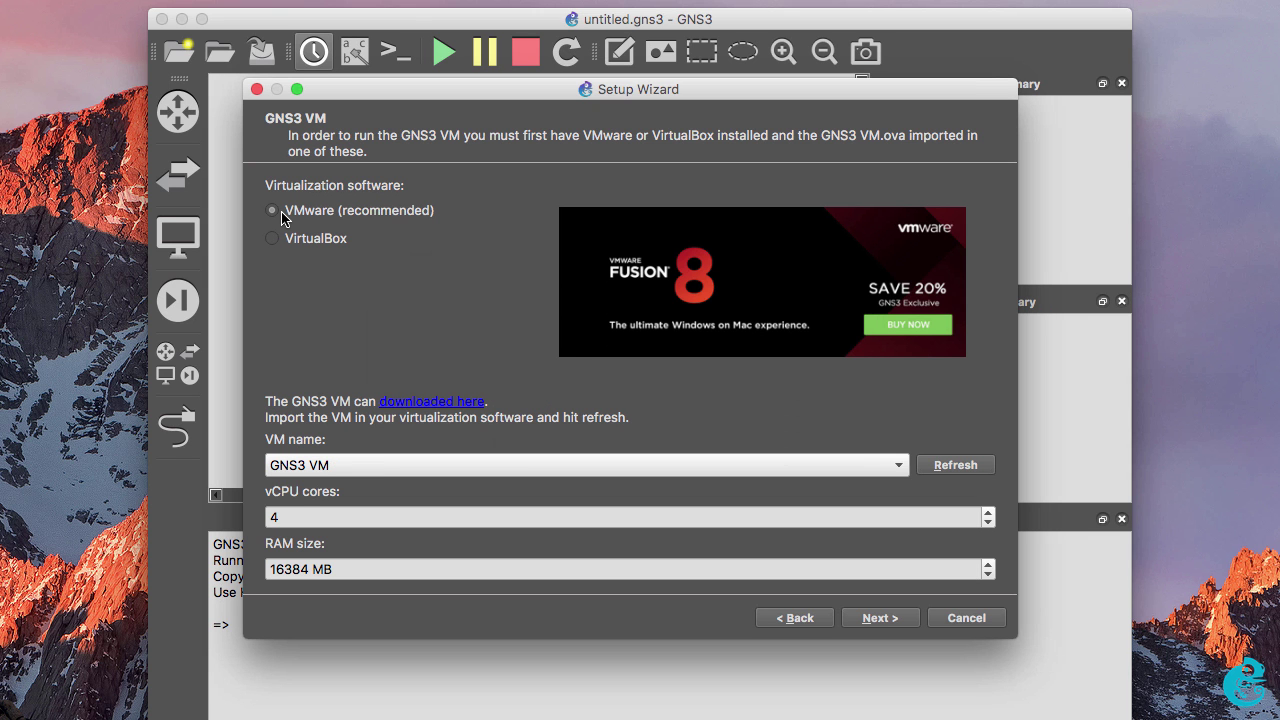
Keep the VM name GNS3 VM with 4 vCPU cores and 16384 MB RAM
click(455, 467)
click(440, 466)
key(Tab)
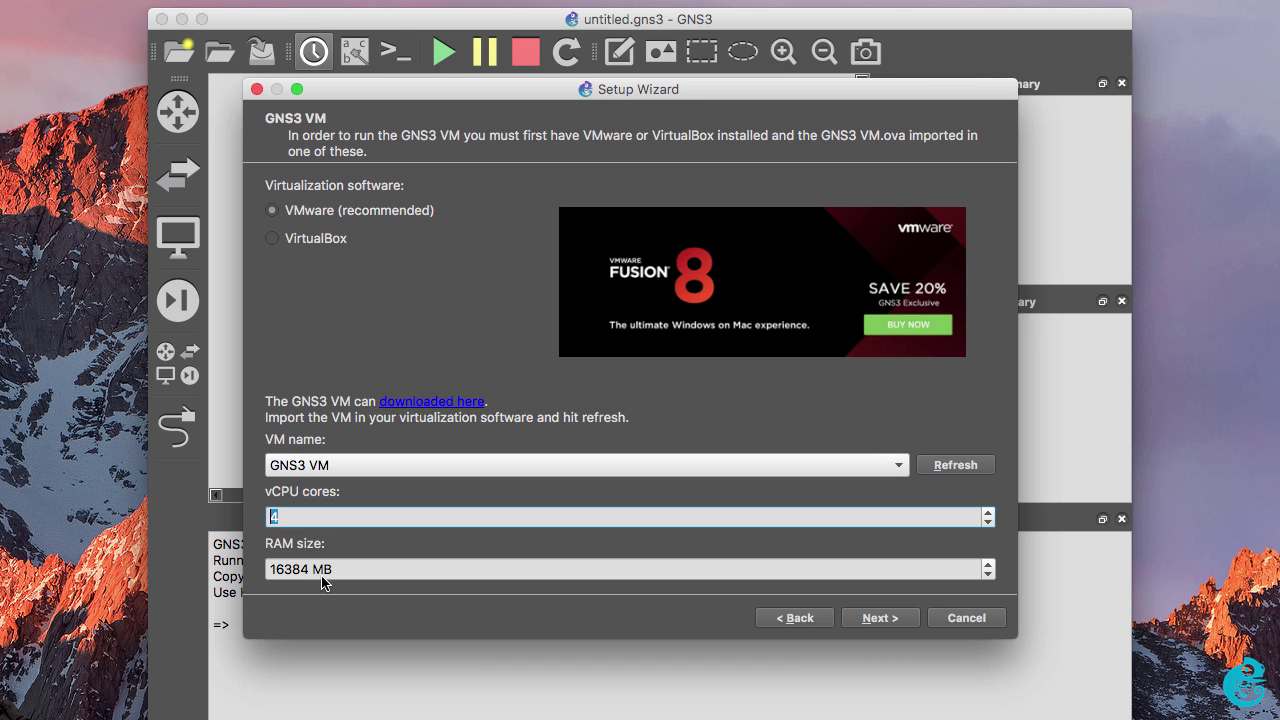
key(Tab)
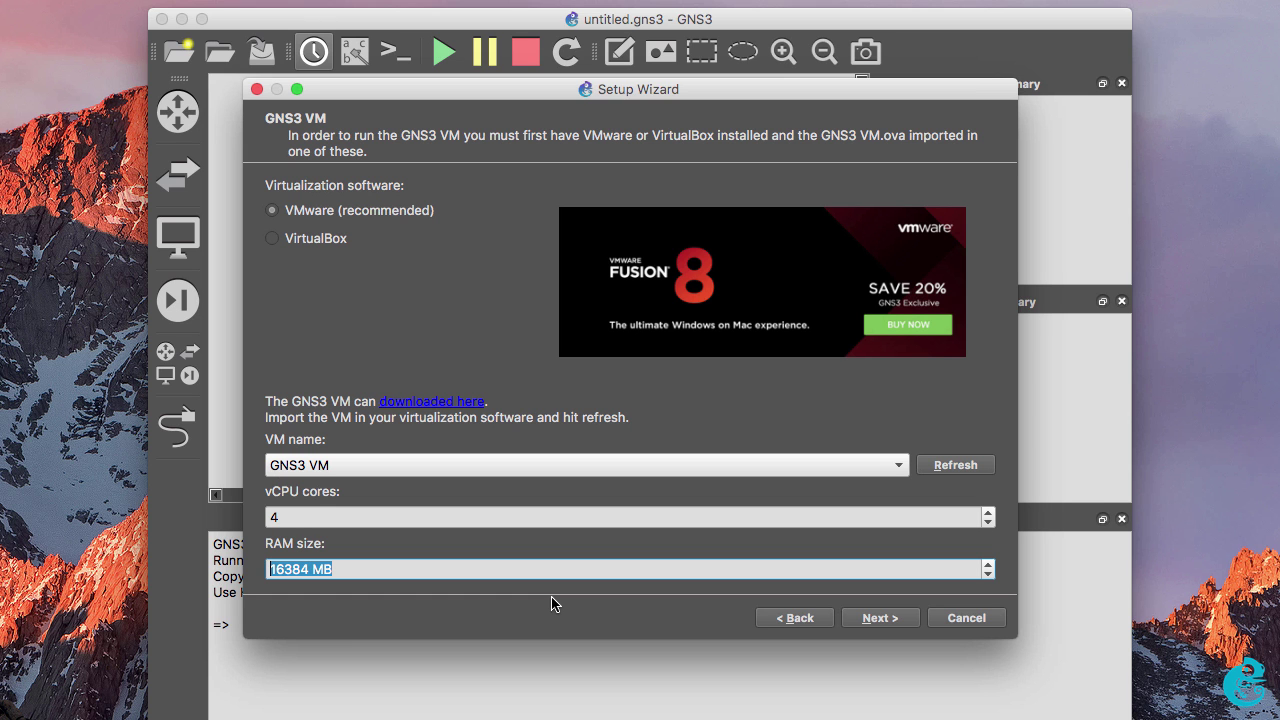
Start the GNS3 VM at 172.16.130.128 and finish the wizard with Add an IOS router ticked
click(874, 618)
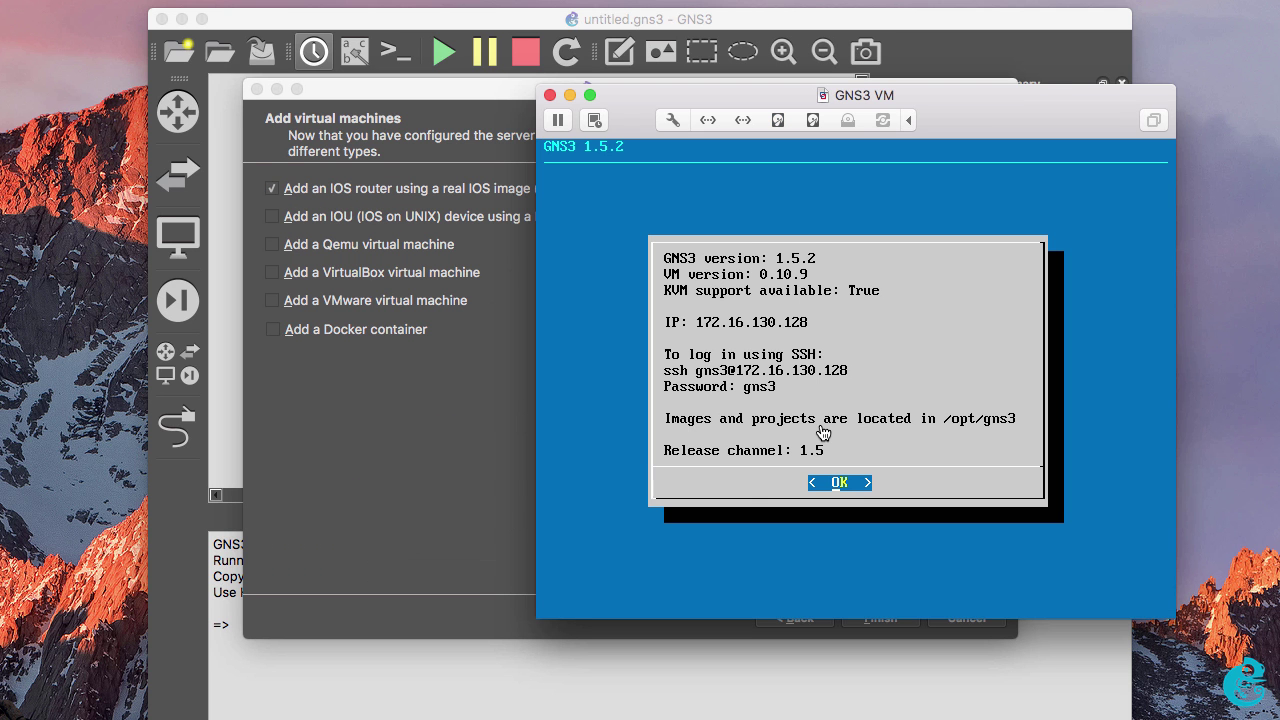
click(425, 488)
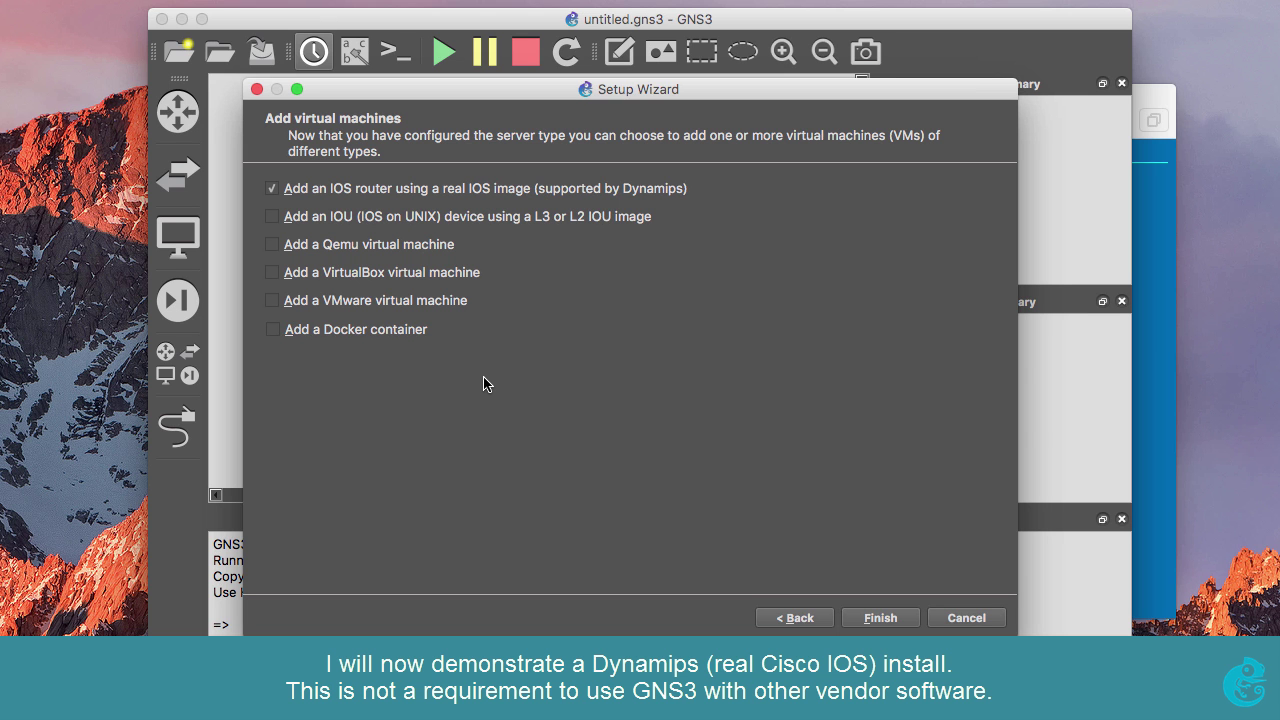
click(880, 618)
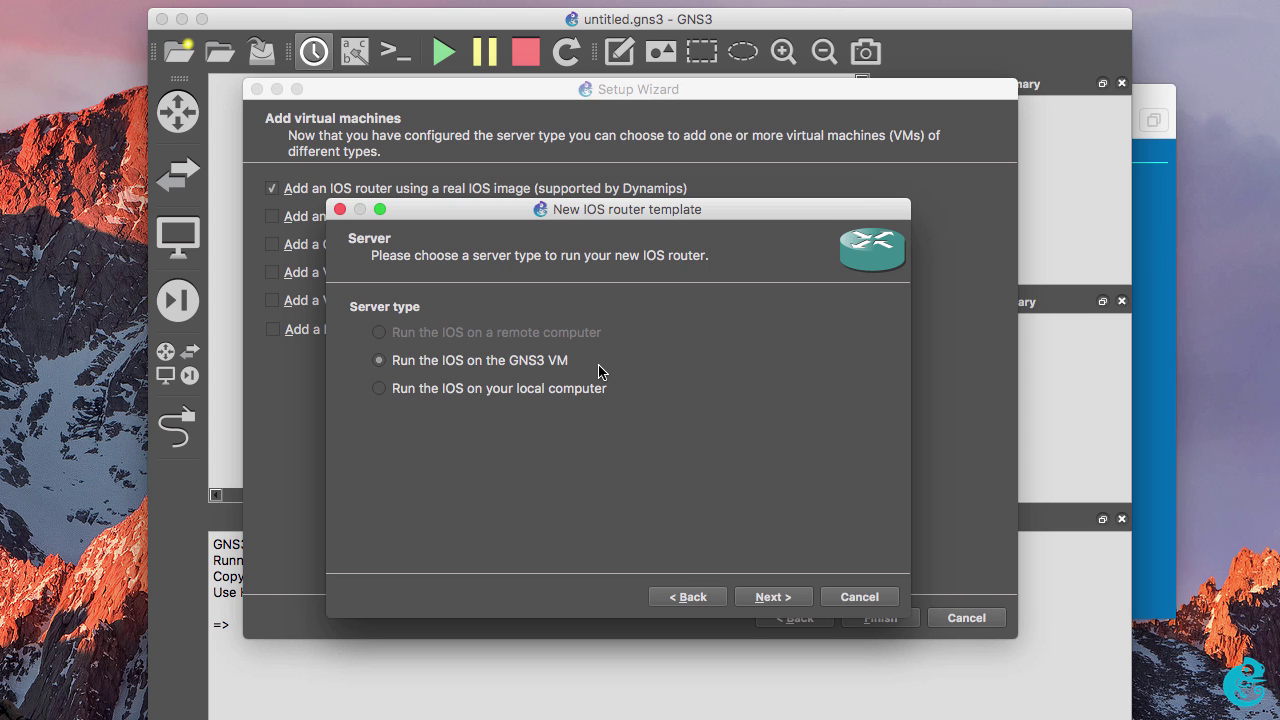
Load and decompress the c3725 IOS image on the GNS3 VM for the new router template
click(773, 597)
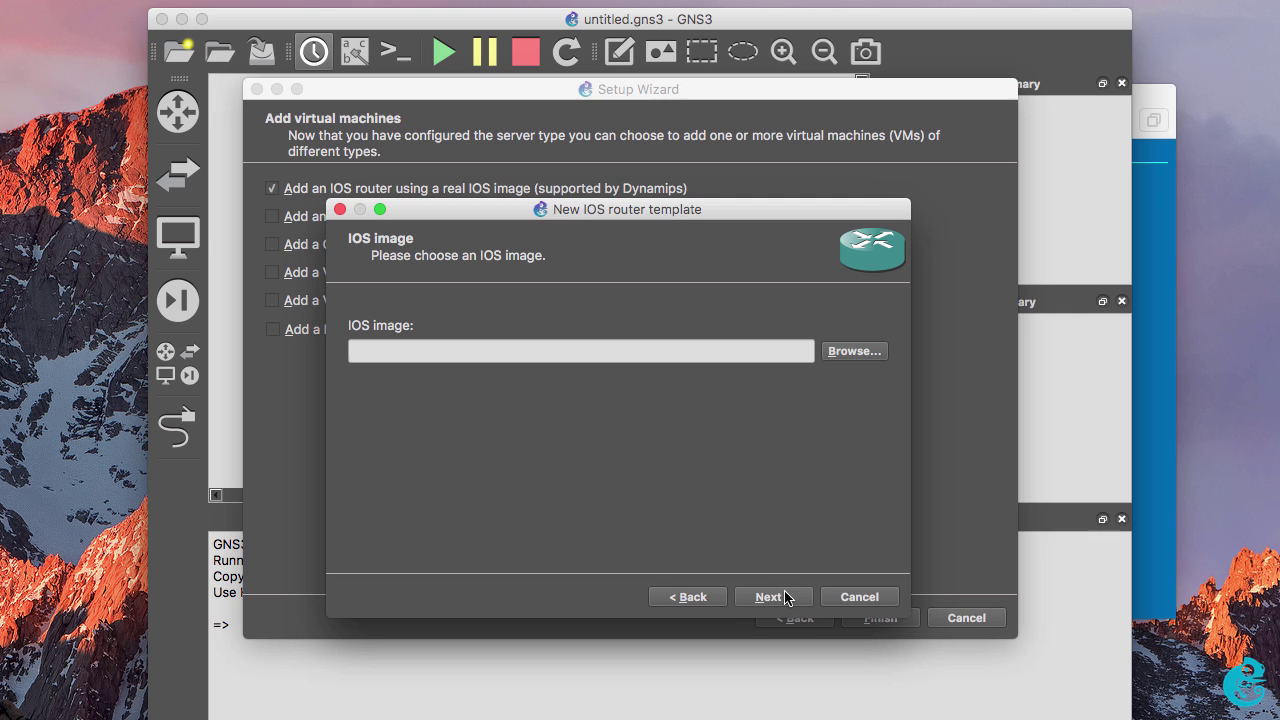
click(852, 351)
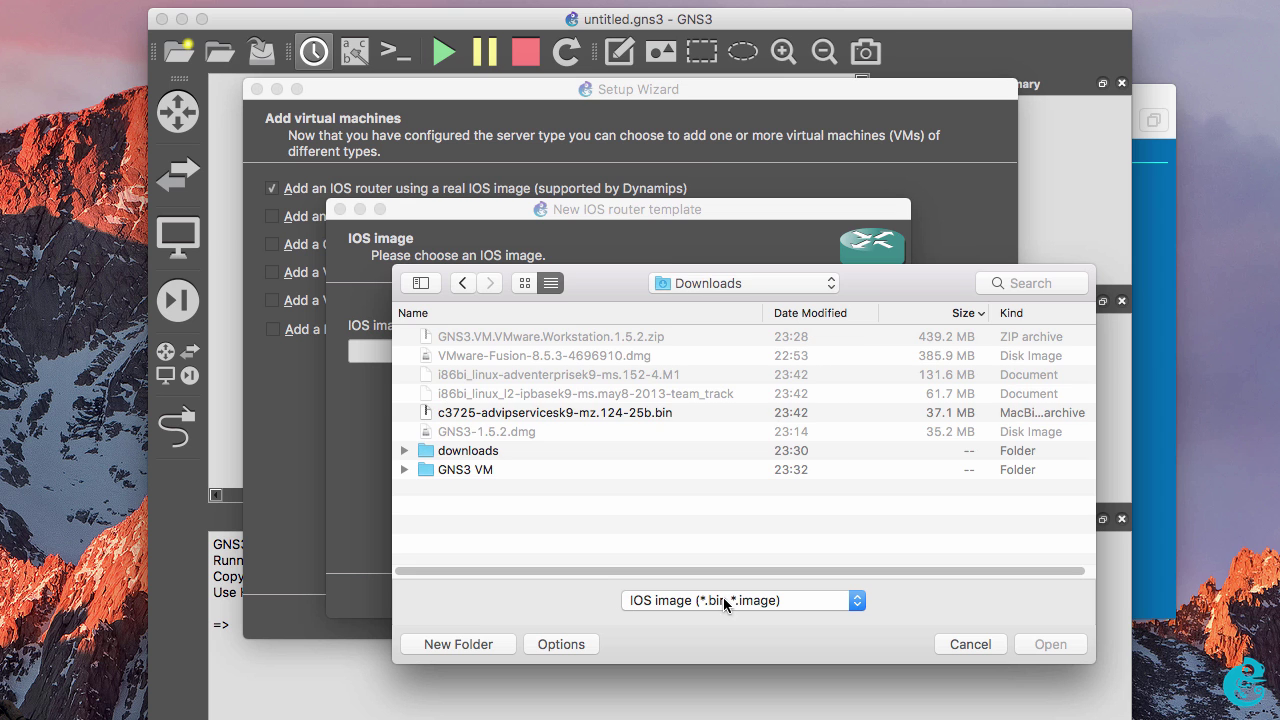
click(629, 413)
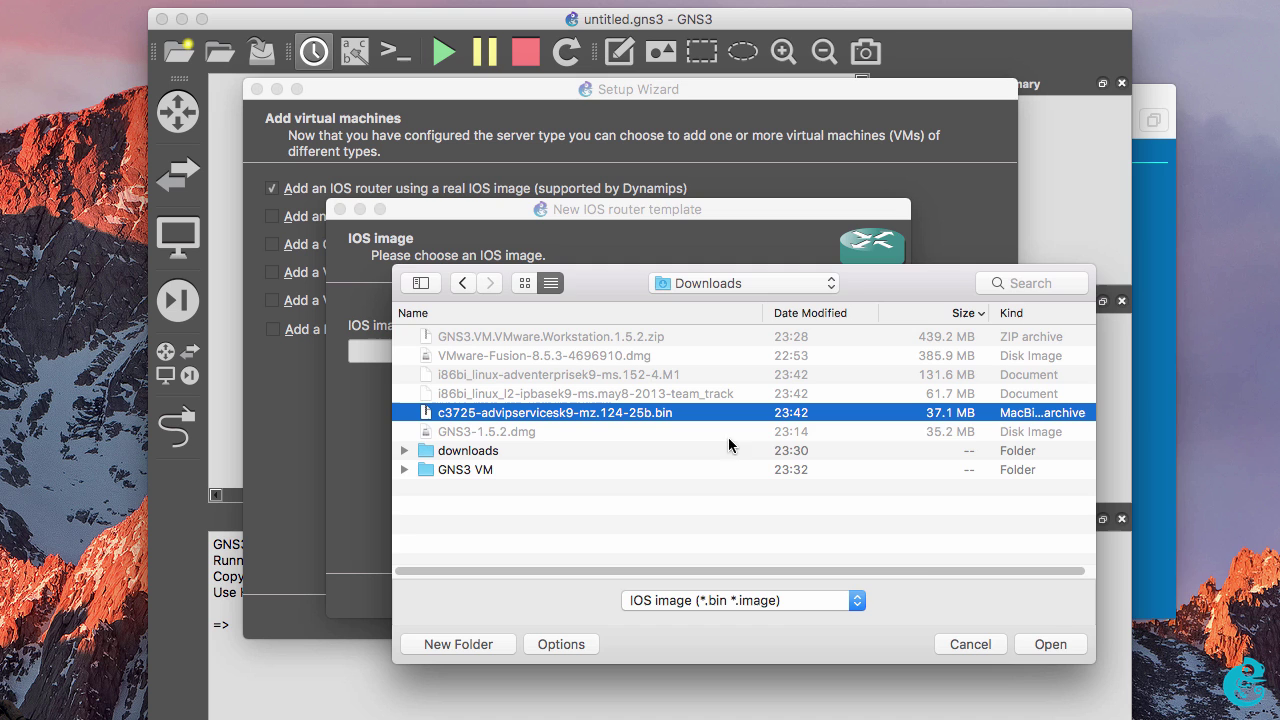
click(1066, 645)
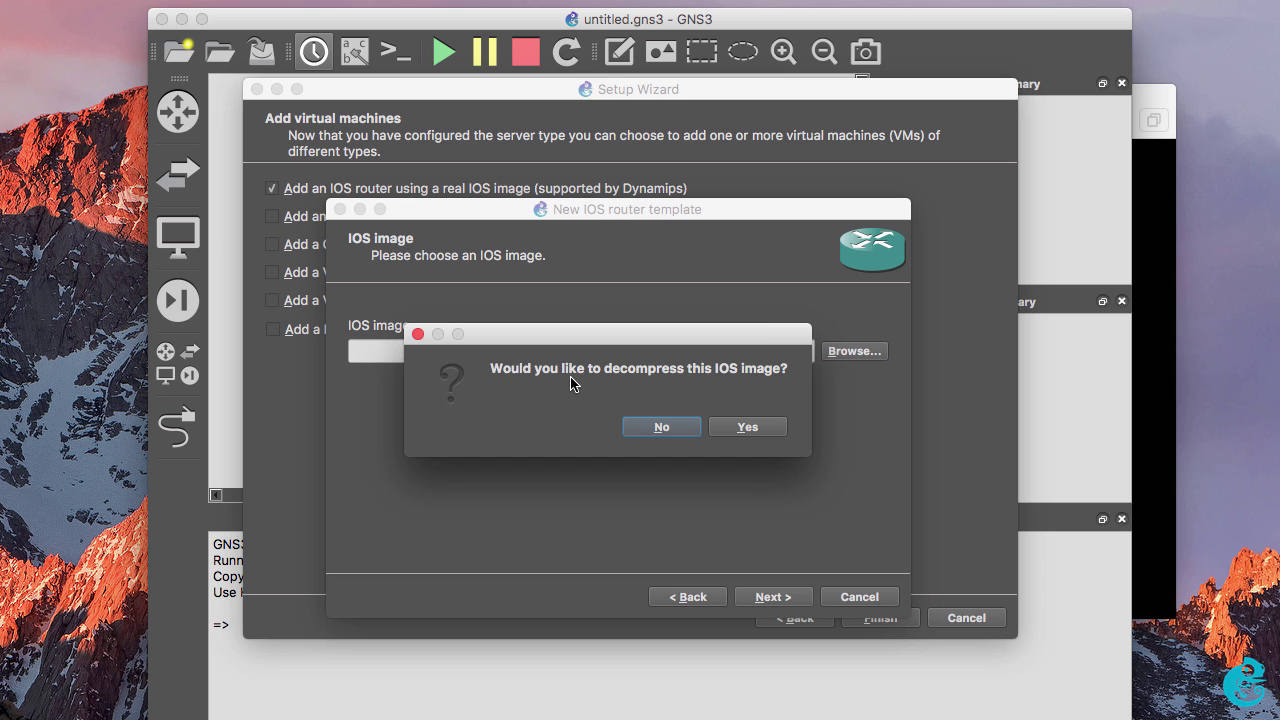
click(748, 427)
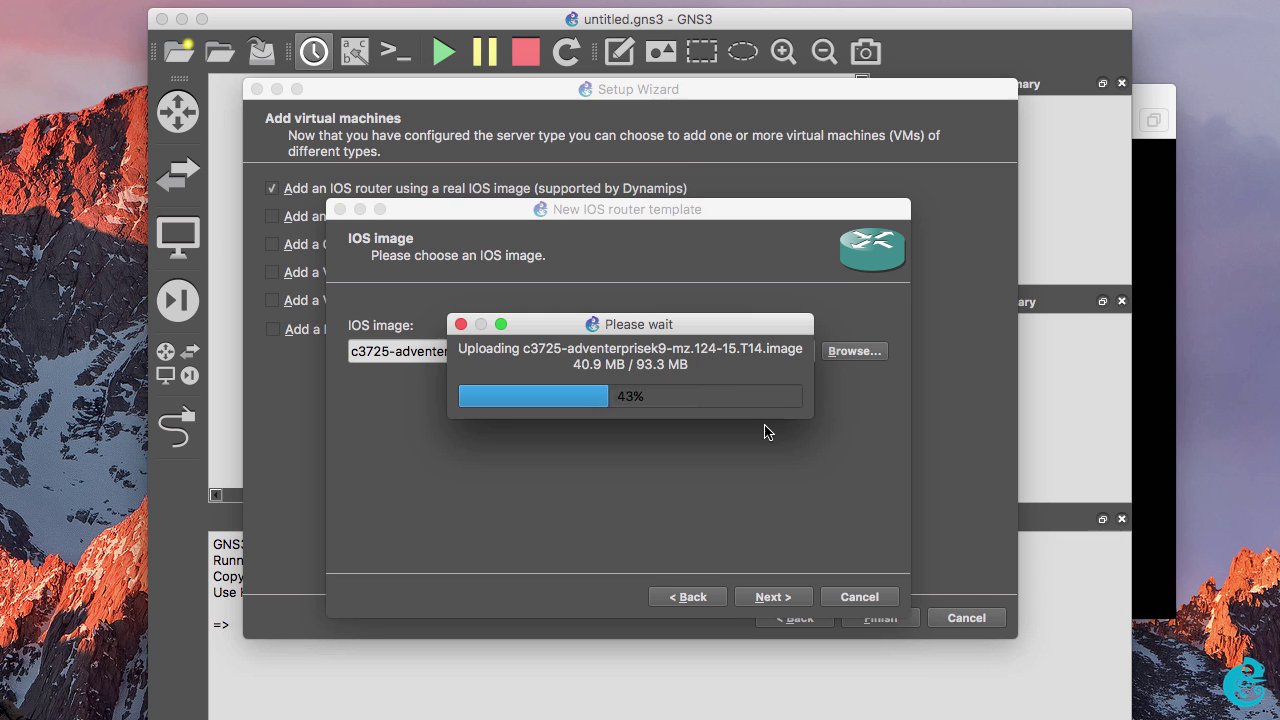
click(773, 597)
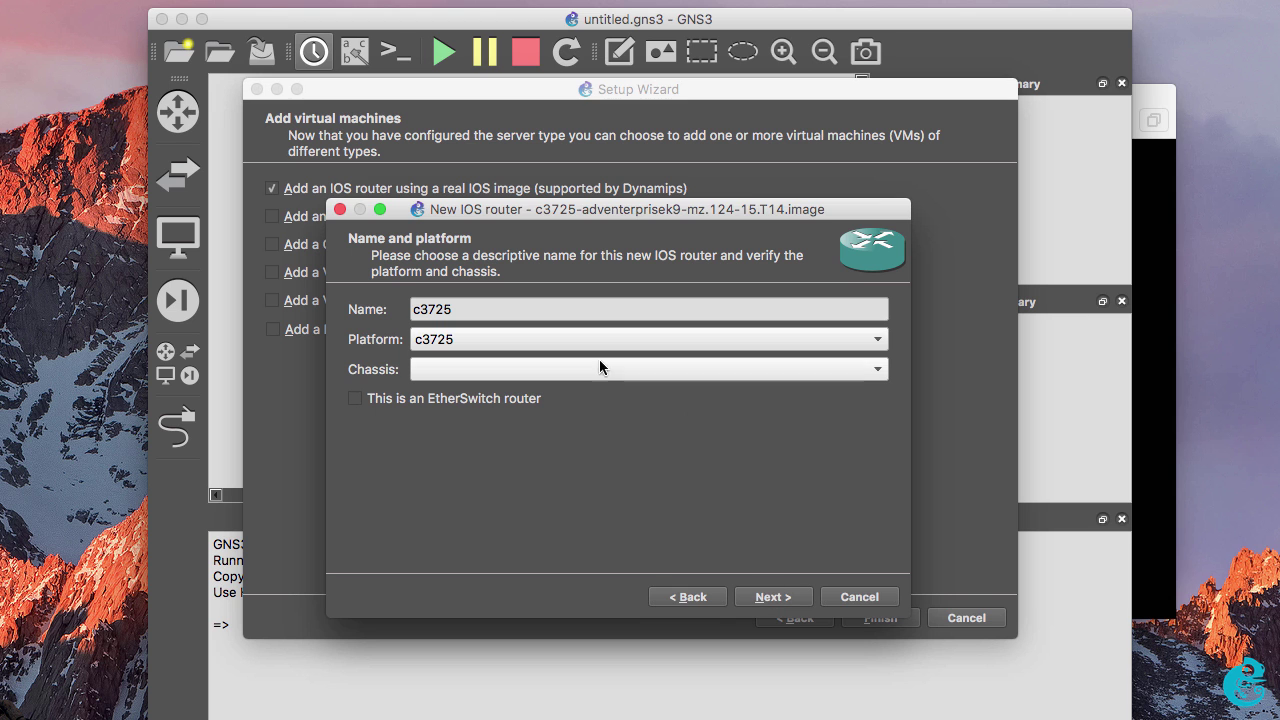
Rename the router template to c3725-VM
click(468, 306)
text(-VM)
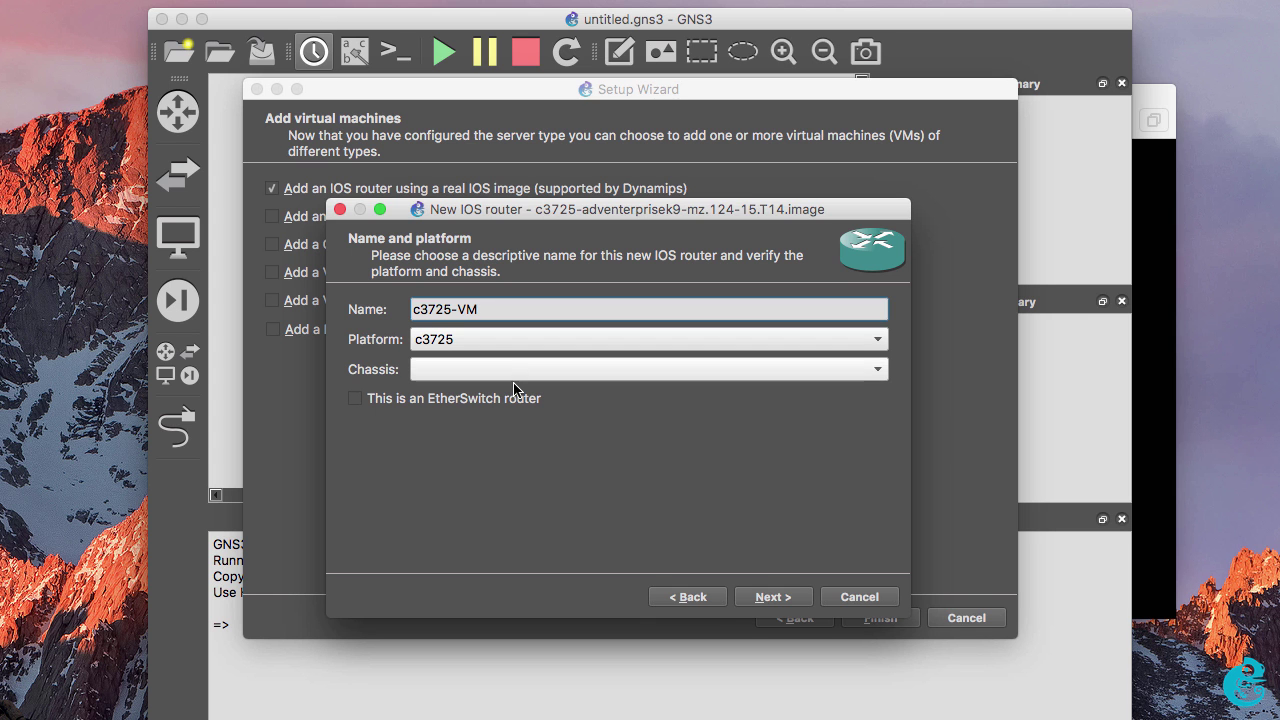
click(771, 598)
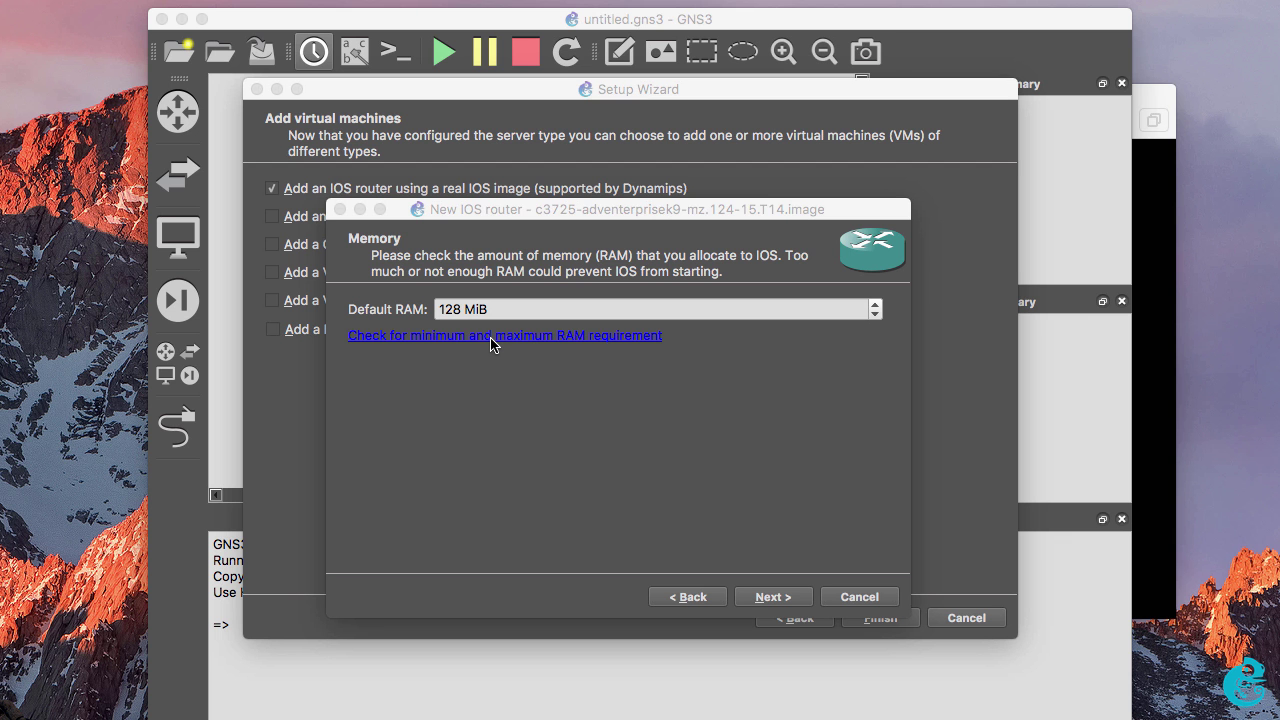
Check the image's RAM requirement and set Default RAM to 256 MiB
click(491, 344)
click(1068, 142)
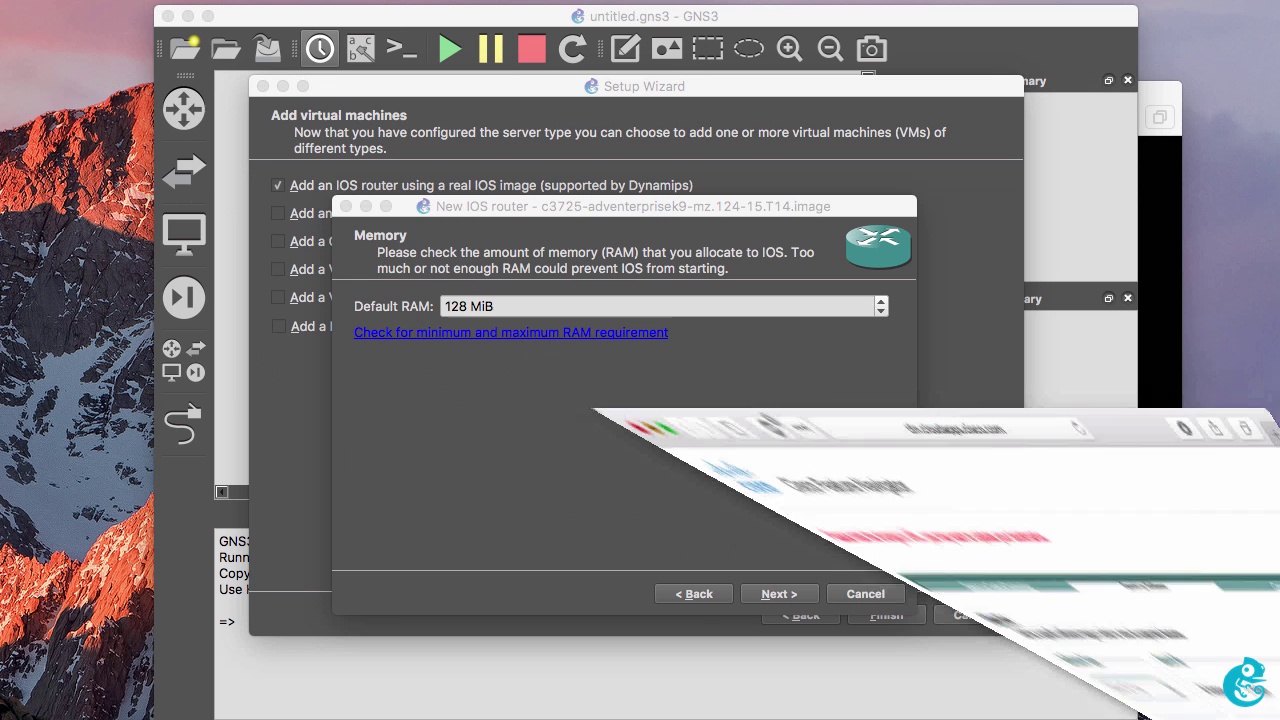
drag(468, 306, 443, 309)
text(2)
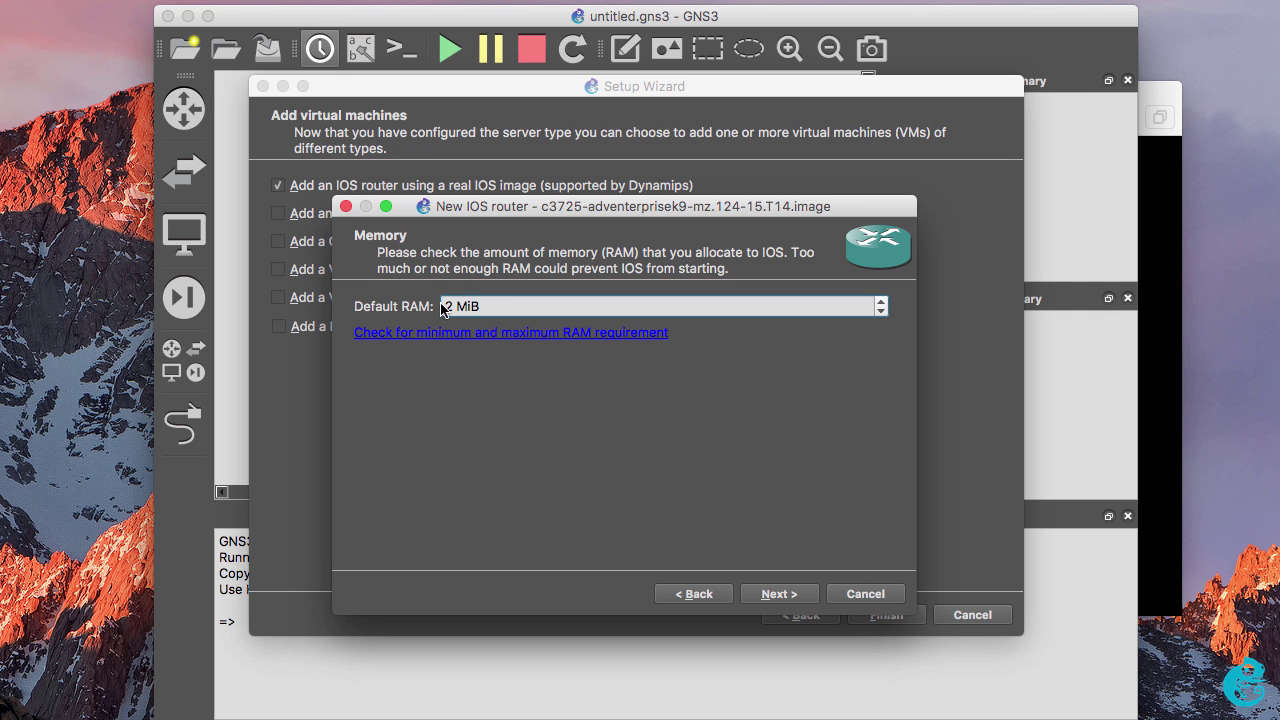
text(56)
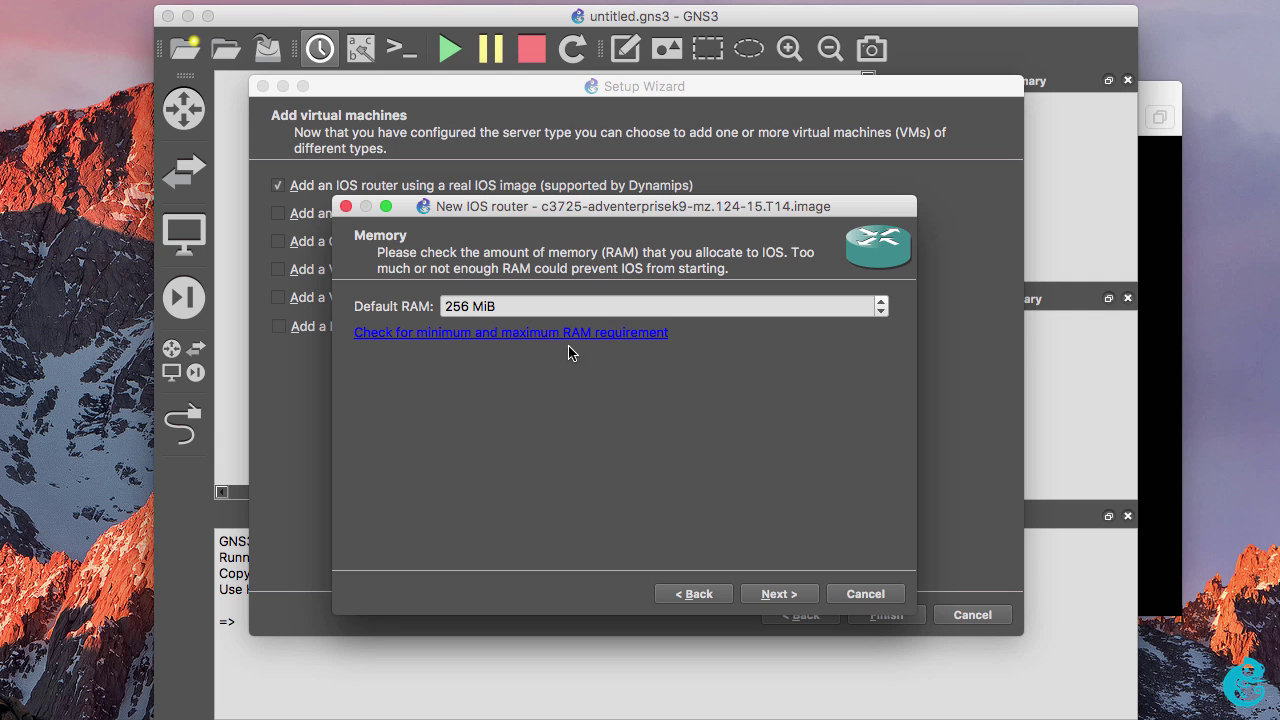
click(779, 594)
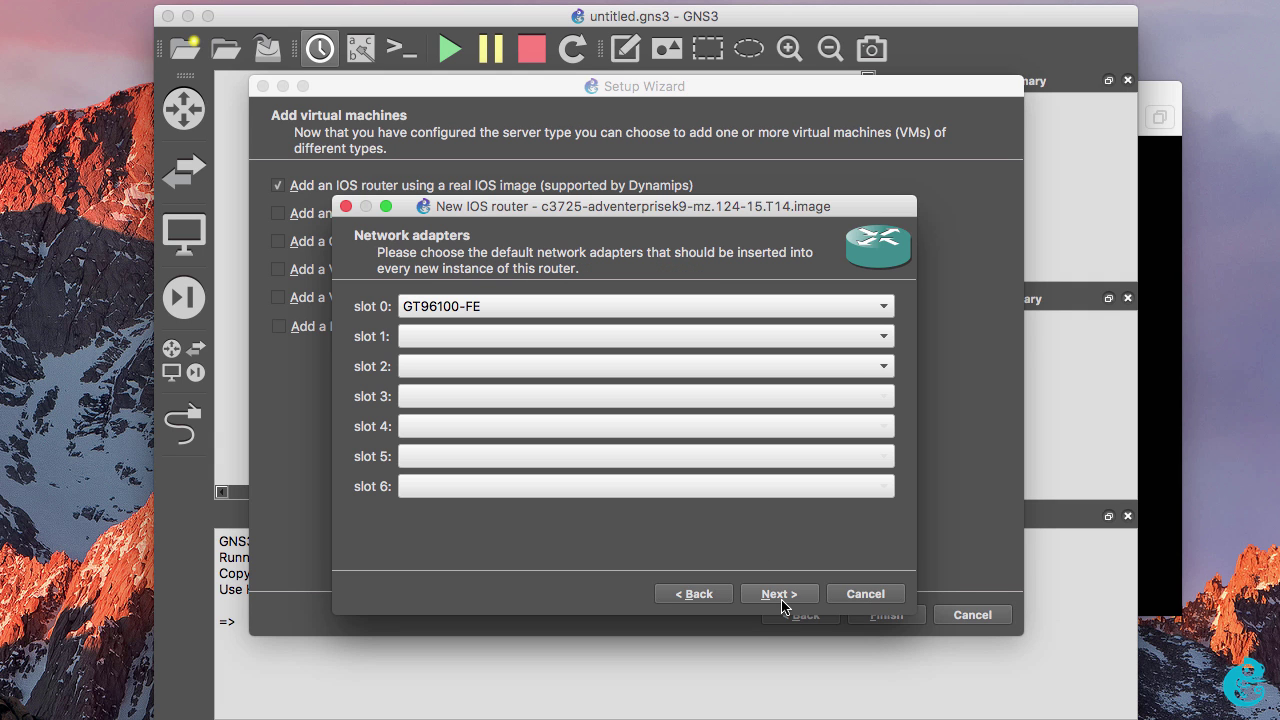
Put NM-1FE-TX in slot 1 and NM-4T in slot 2
click(531, 337)
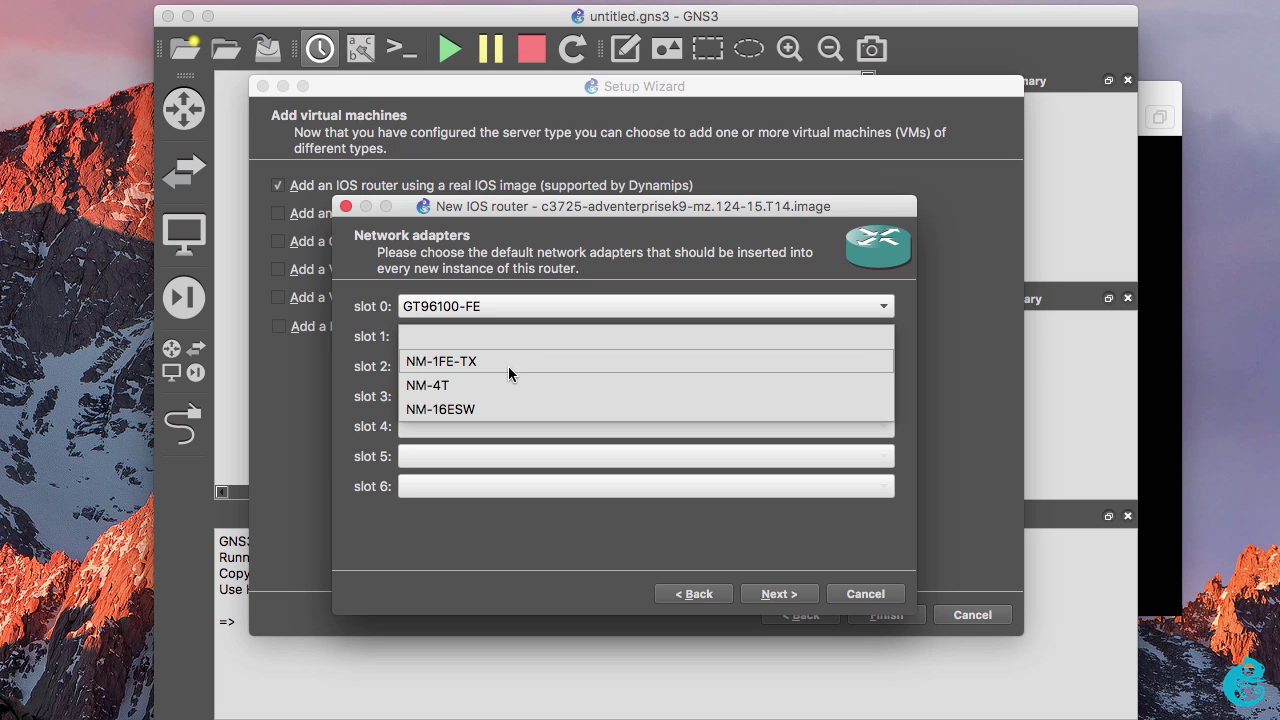
click(508, 361)
click(508, 366)
click(508, 366)
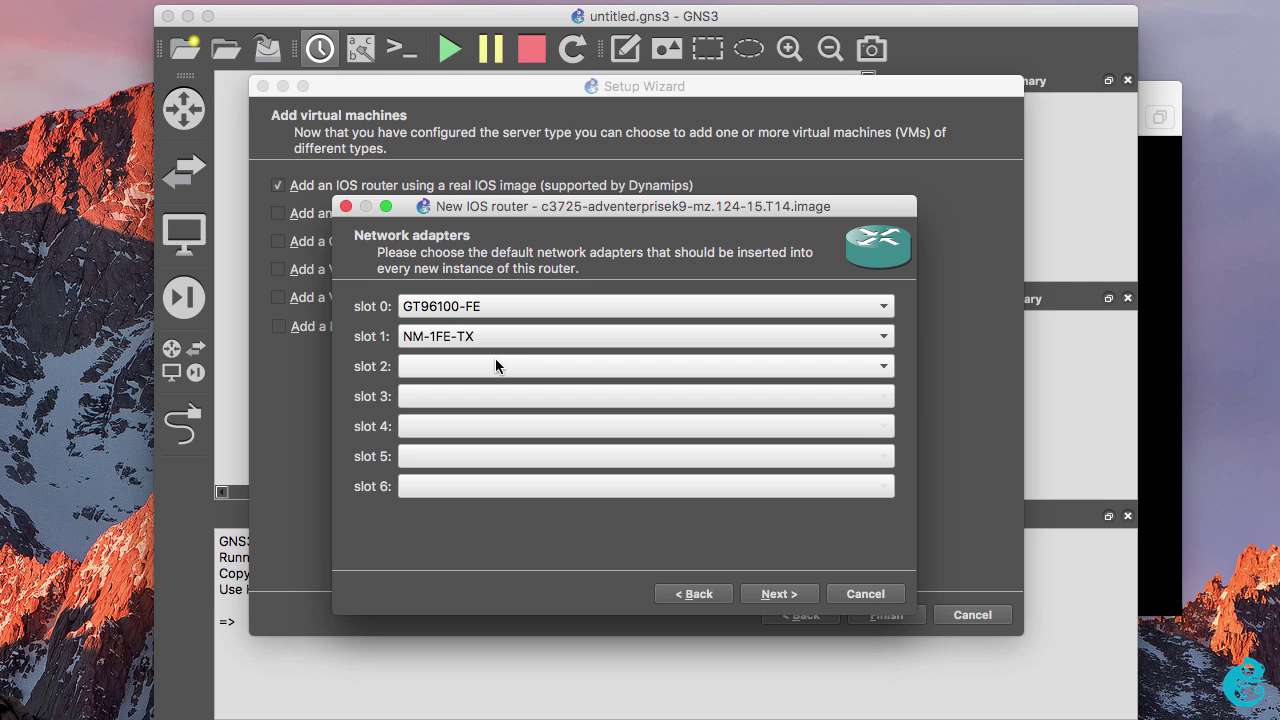
click(495, 366)
click(480, 420)
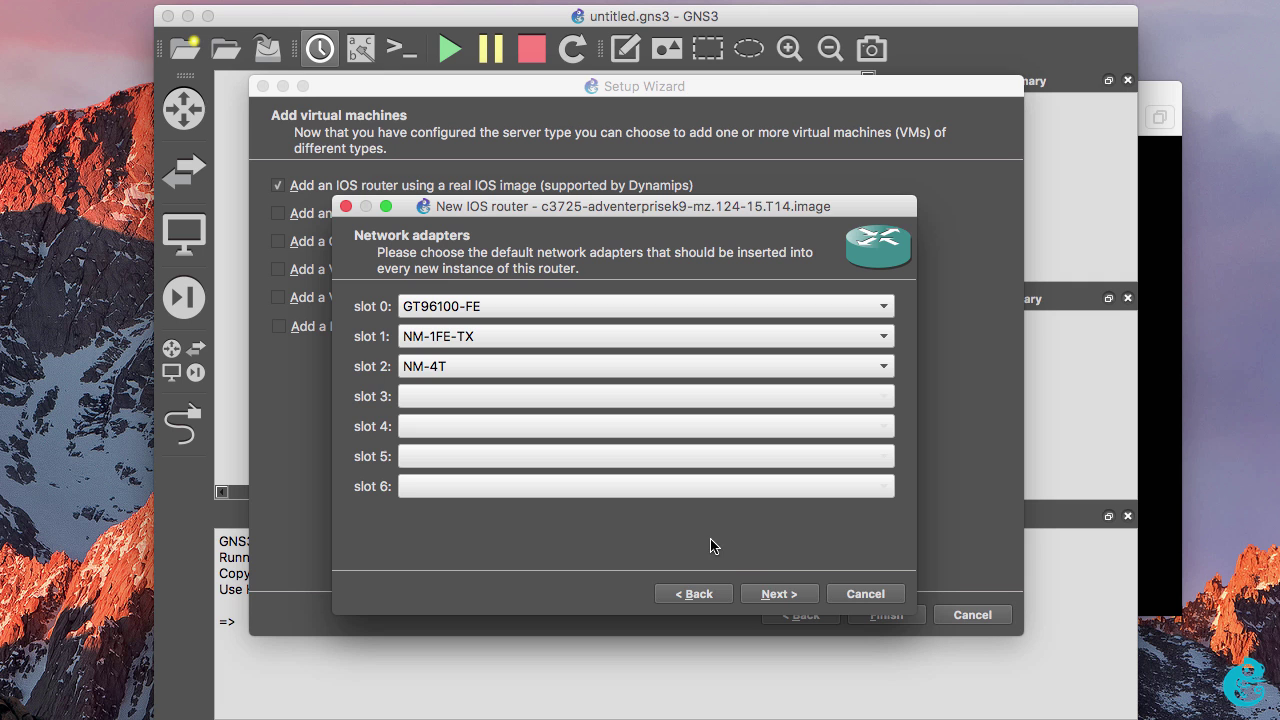
click(782, 598)
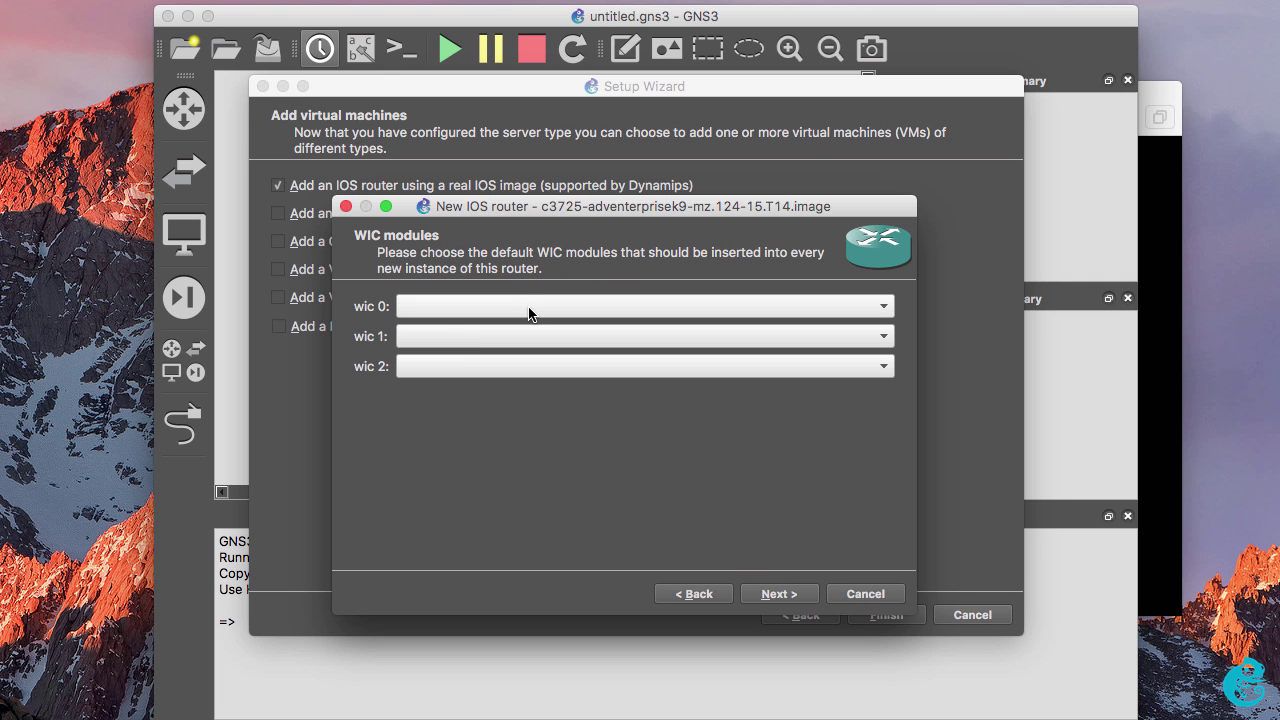
Set both wic 0 and wic 1 to WIC-1T
click(527, 307)
click(495, 333)
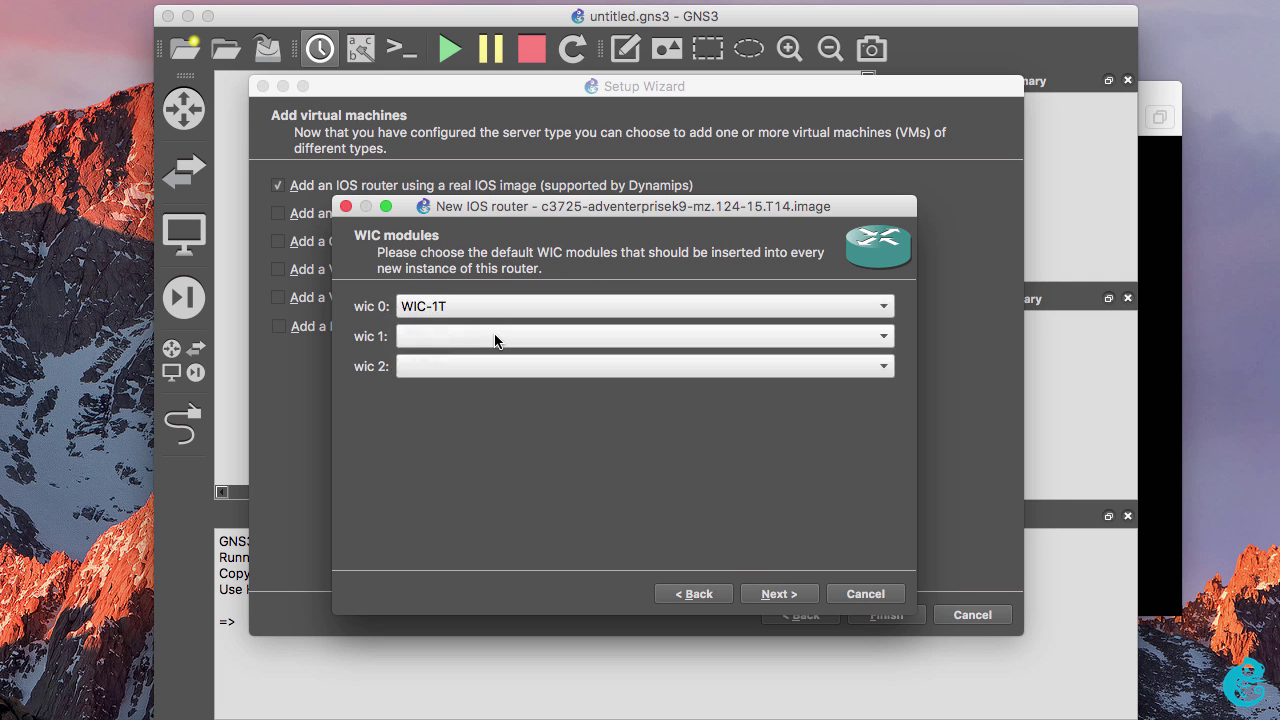
click(494, 337)
click(488, 363)
click(768, 594)
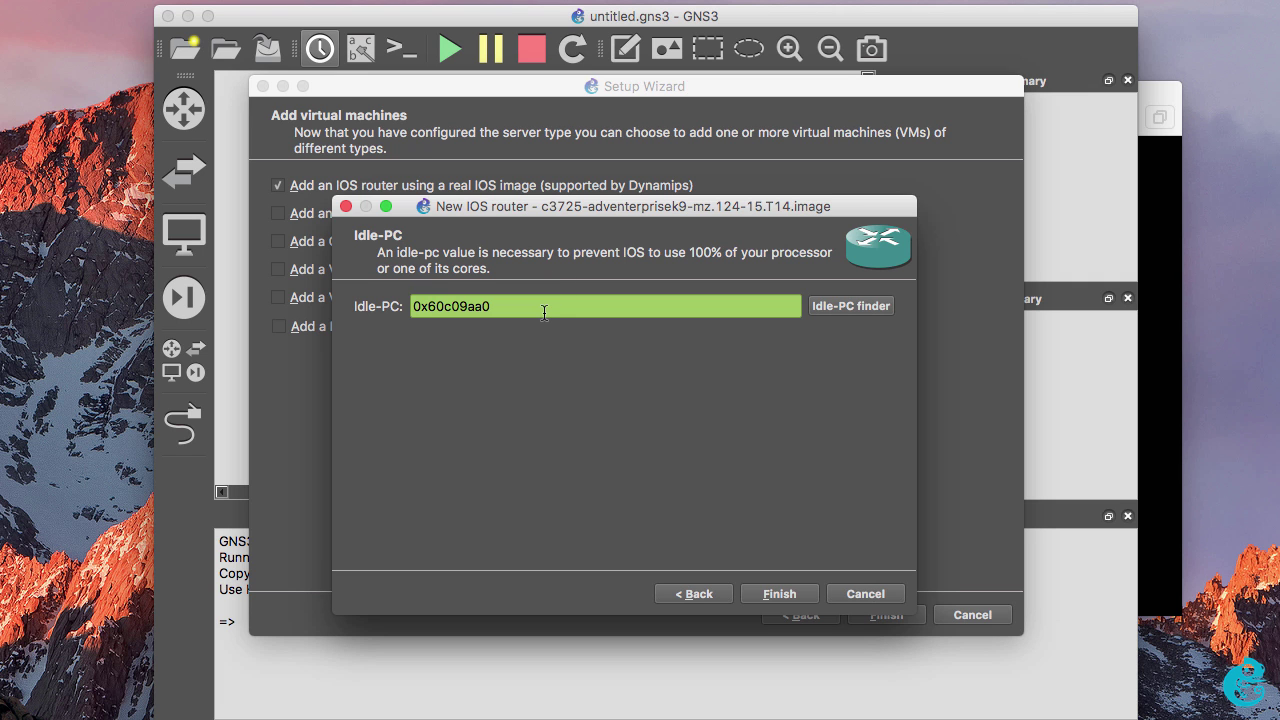
Finish the c3725-VM template with Idle-PC 0x60c09aa0, close Preferences, and maximise GNS3
drag(544, 313, 410, 308)
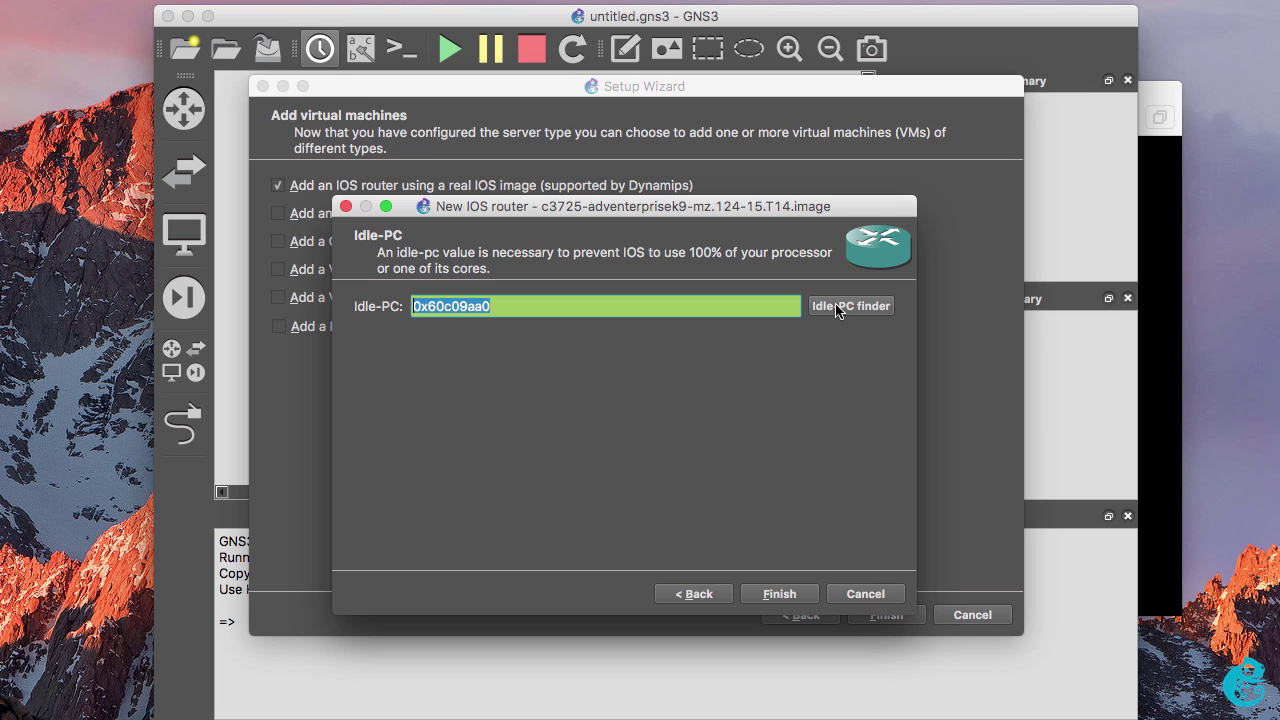
click(781, 598)
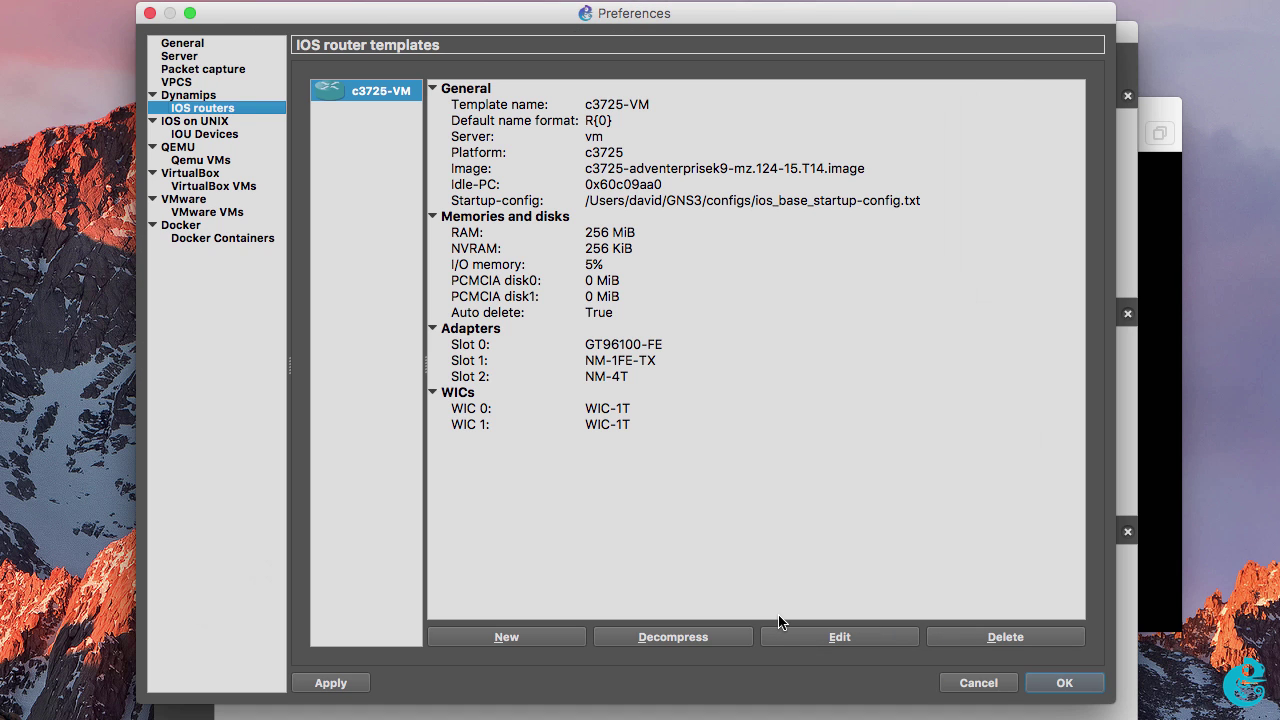
click(1053, 685)
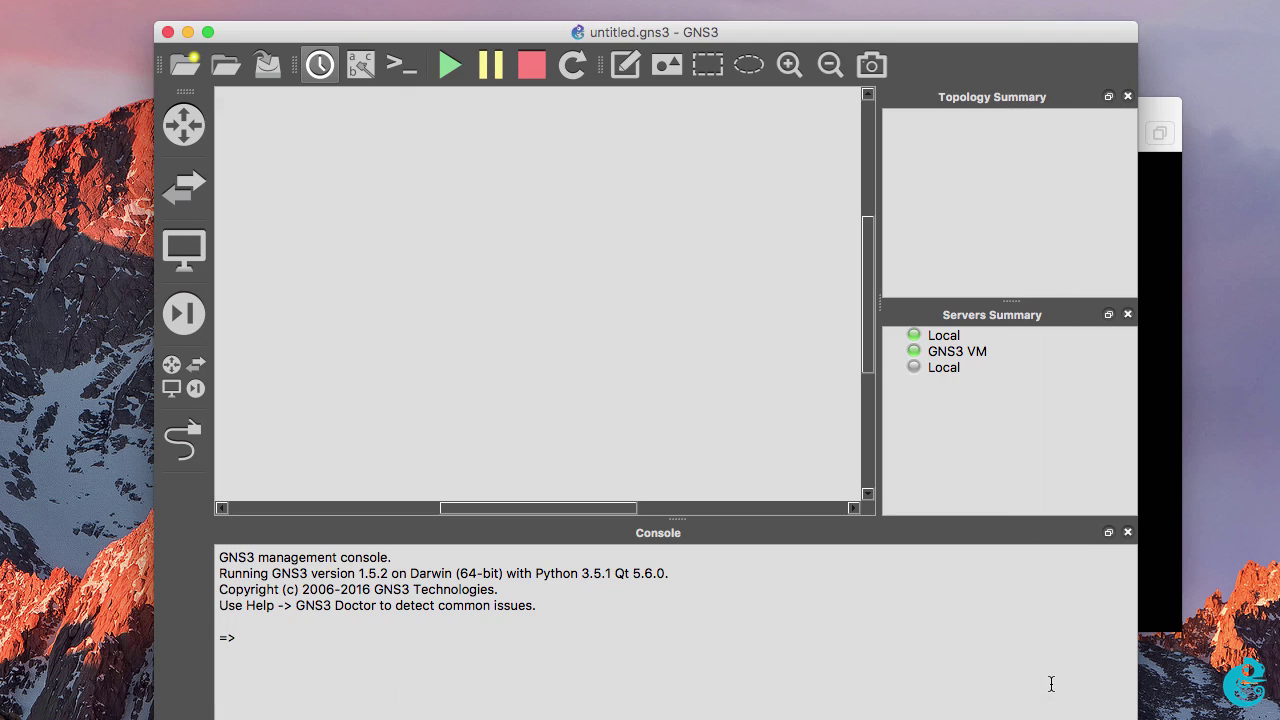
click(208, 32)
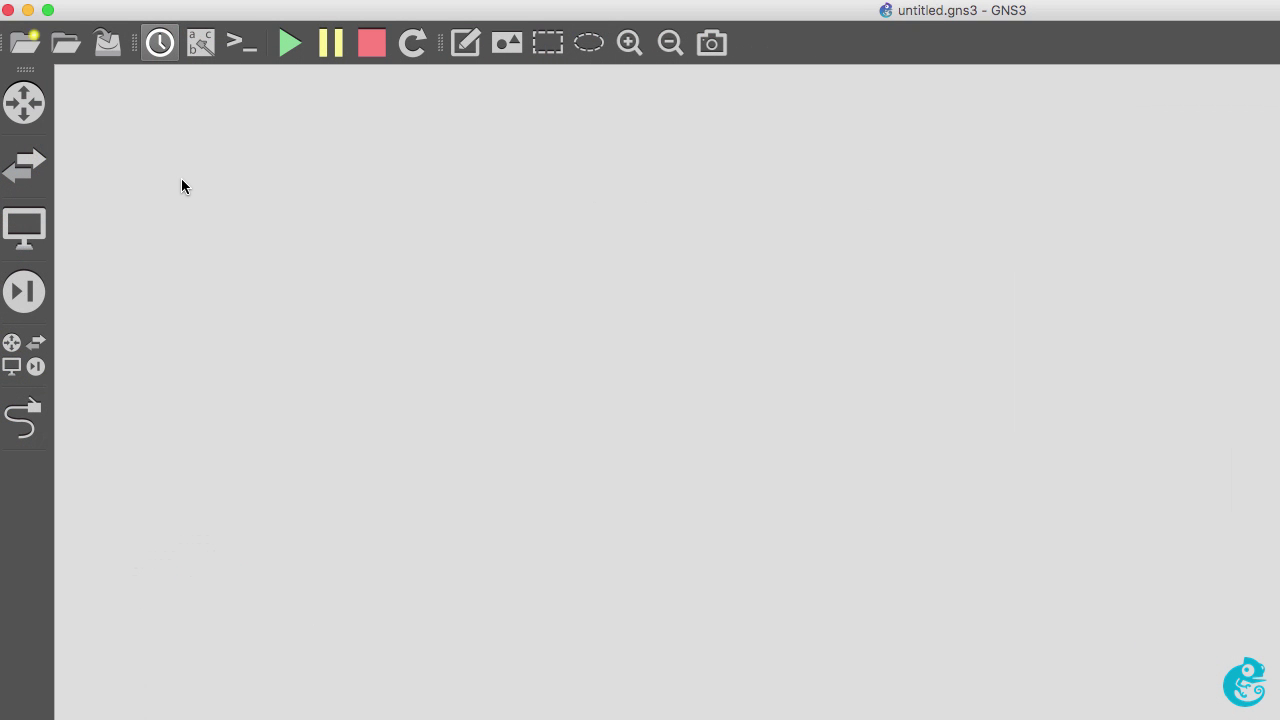
Place two c3725-VM routers, R1 and R2, on the canvas and zoom in
click(40, 106)
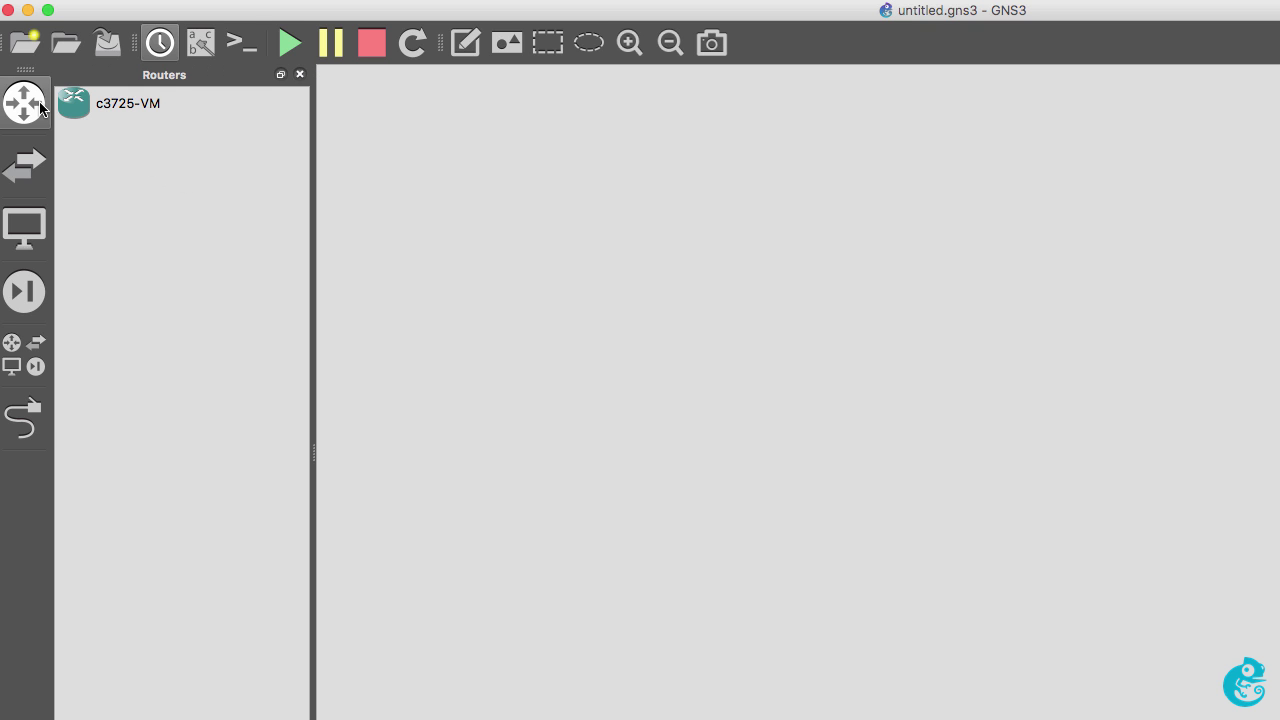
click(133, 117)
drag(463, 159, 467, 163)
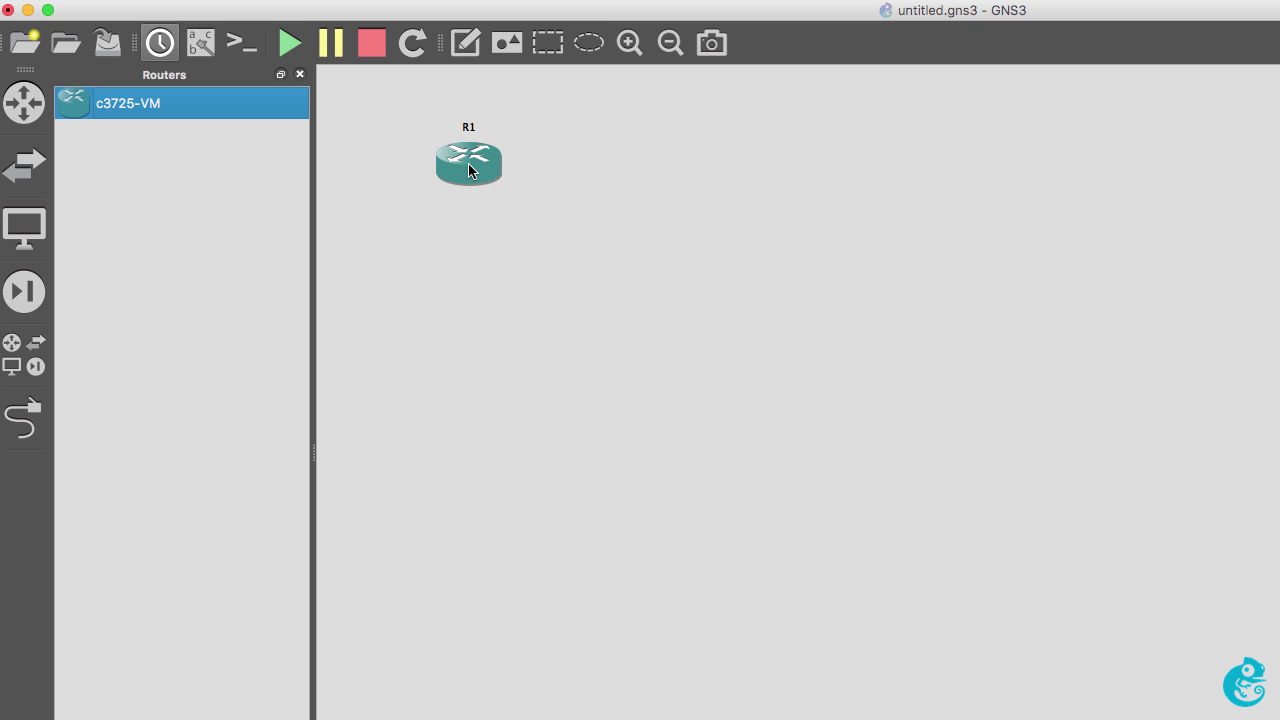
drag(129, 109, 787, 181)
click(472, 172)
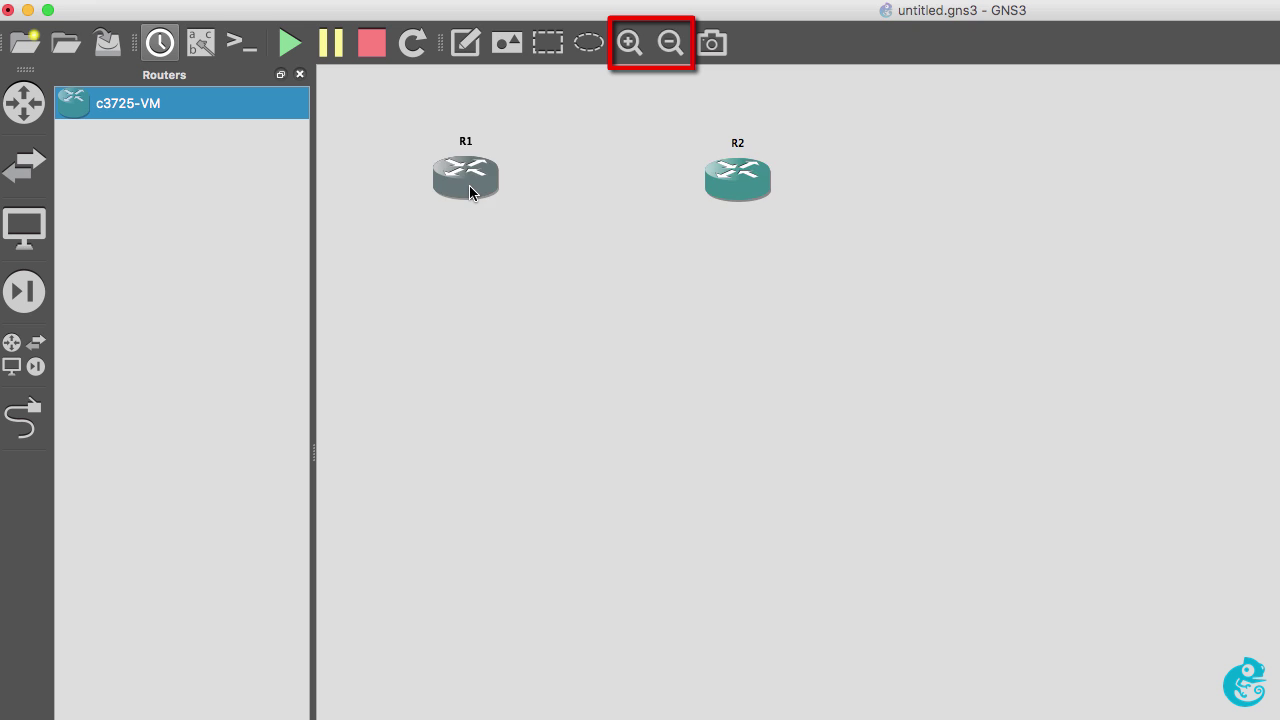
click(629, 43)
click(635, 47)
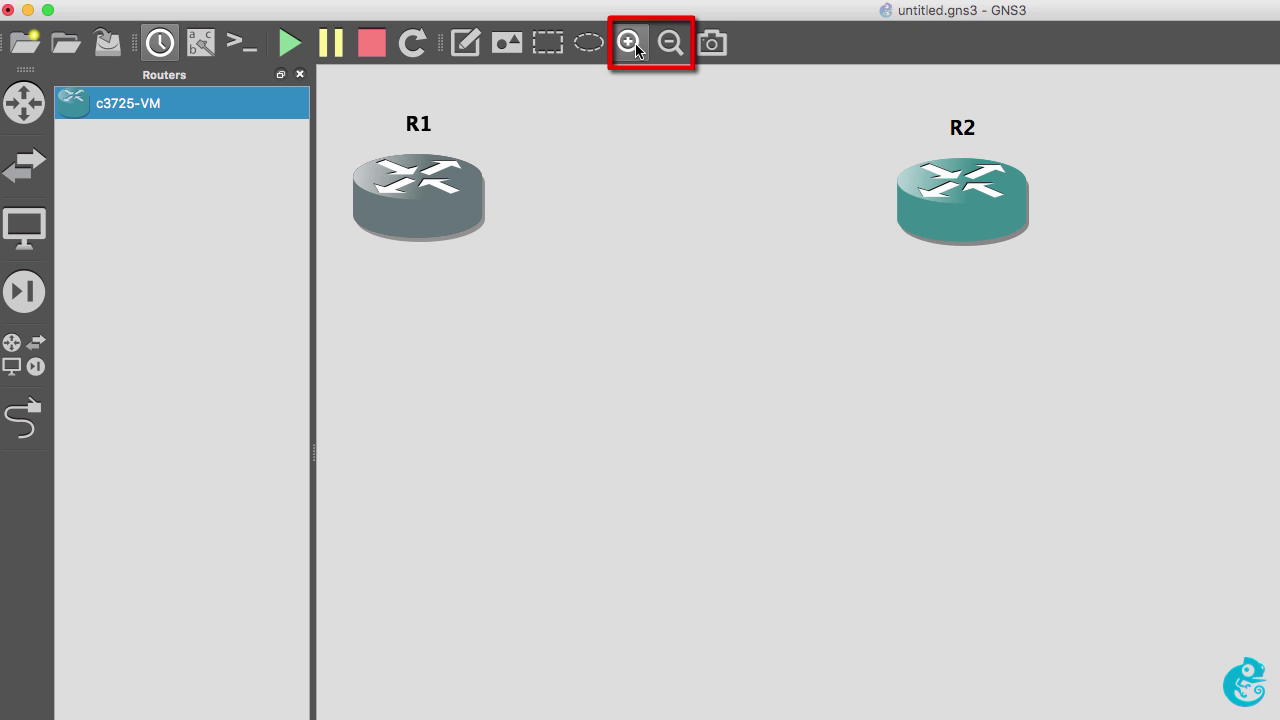
Link R1's FastEthernet0/0 to R2's FastEthernet0/0
click(22, 420)
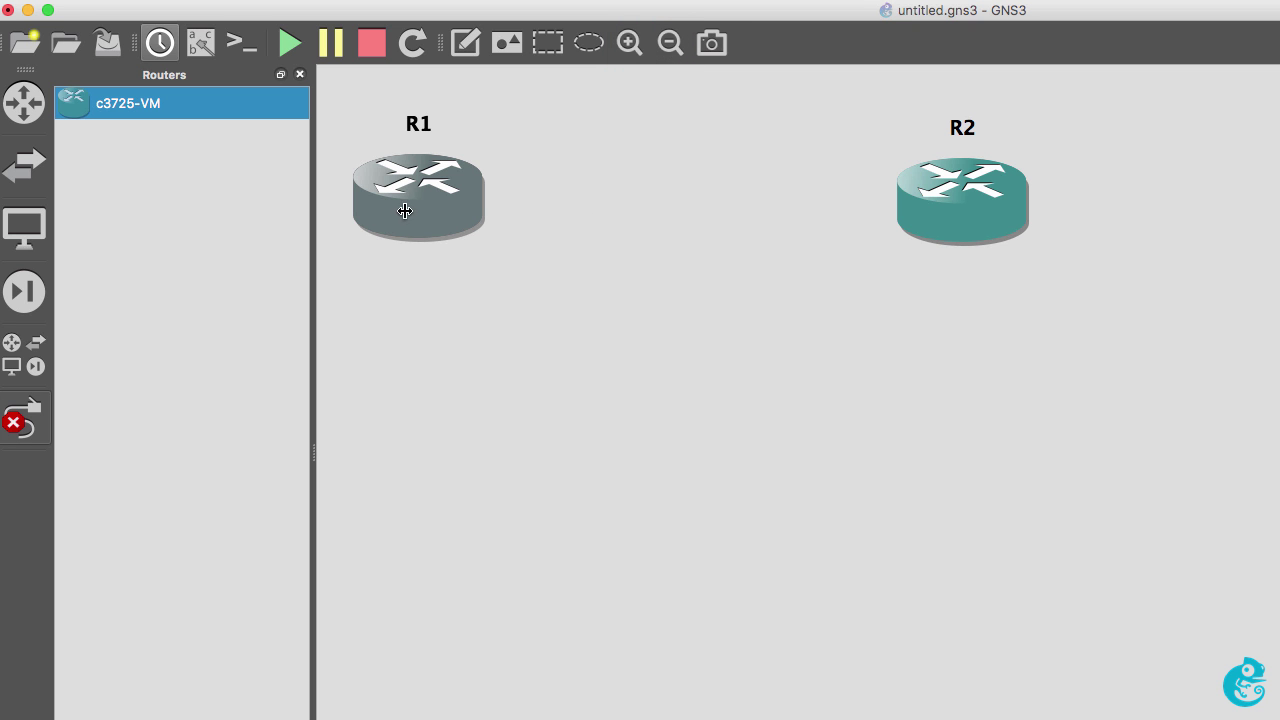
click(400, 200)
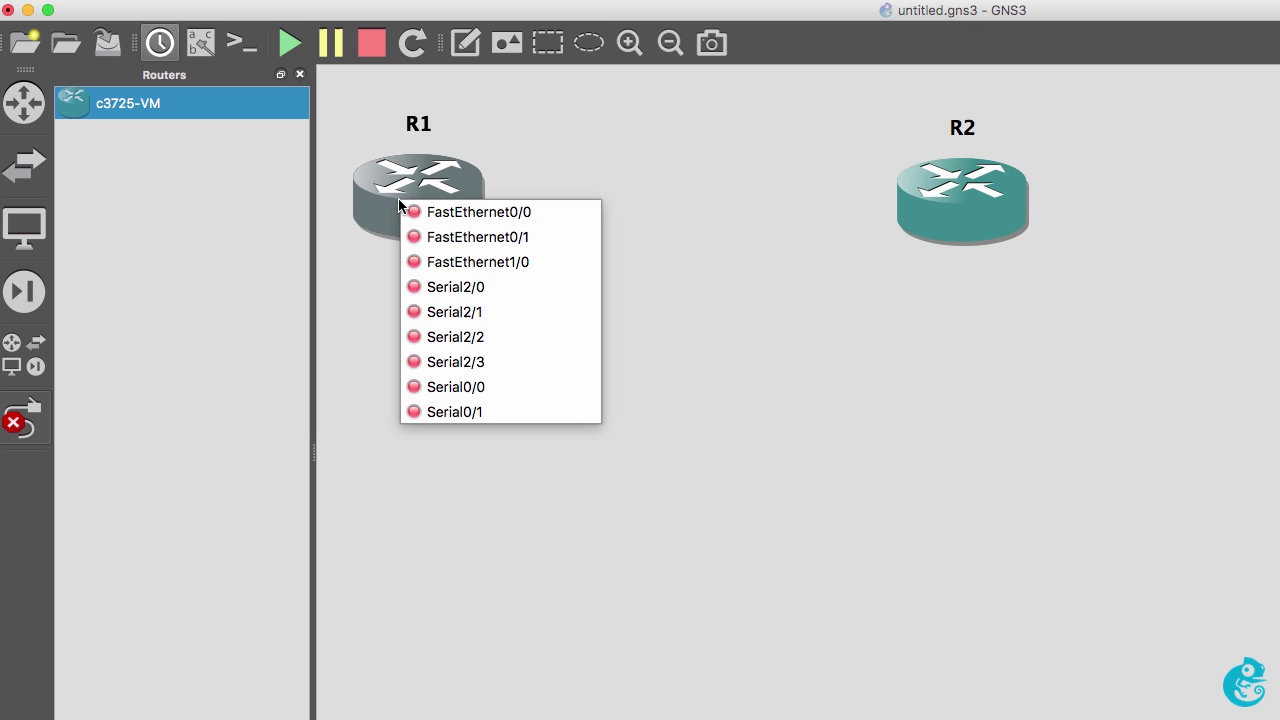
click(451, 213)
click(965, 189)
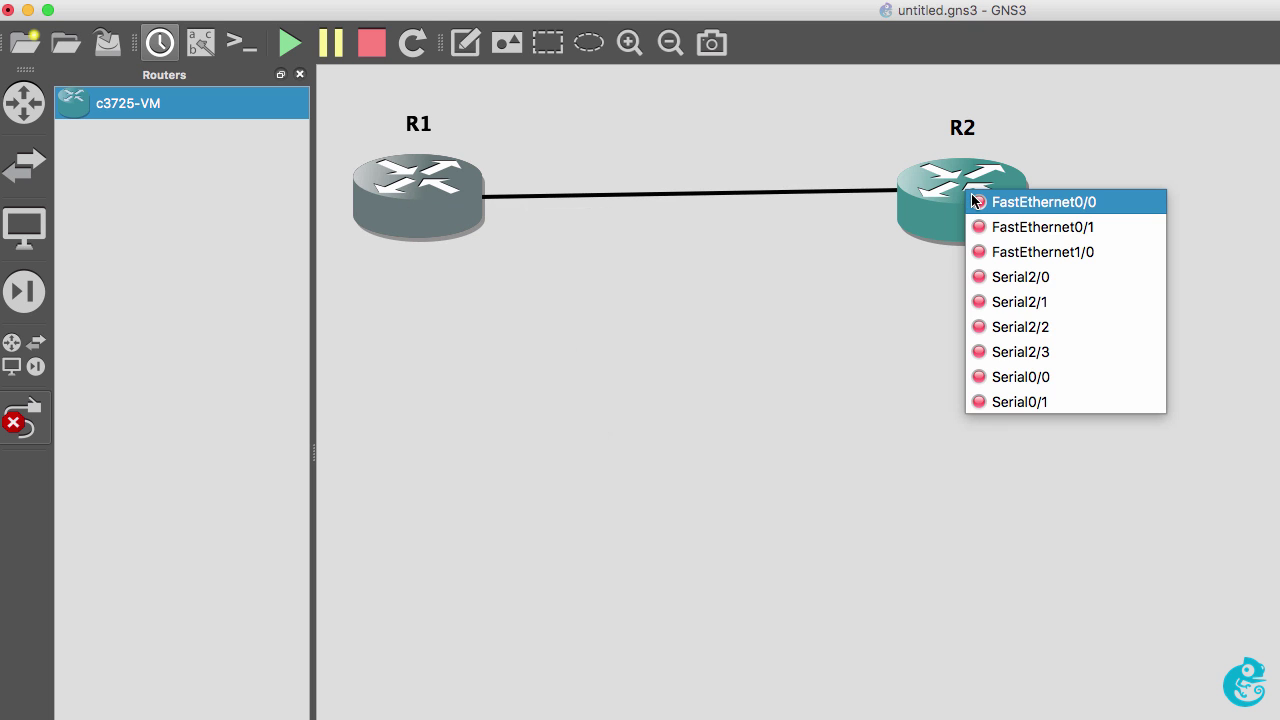
click(1000, 202)
Show interface labels, place R2's f0/0 label beside its port, and start both routers
click(24, 418)
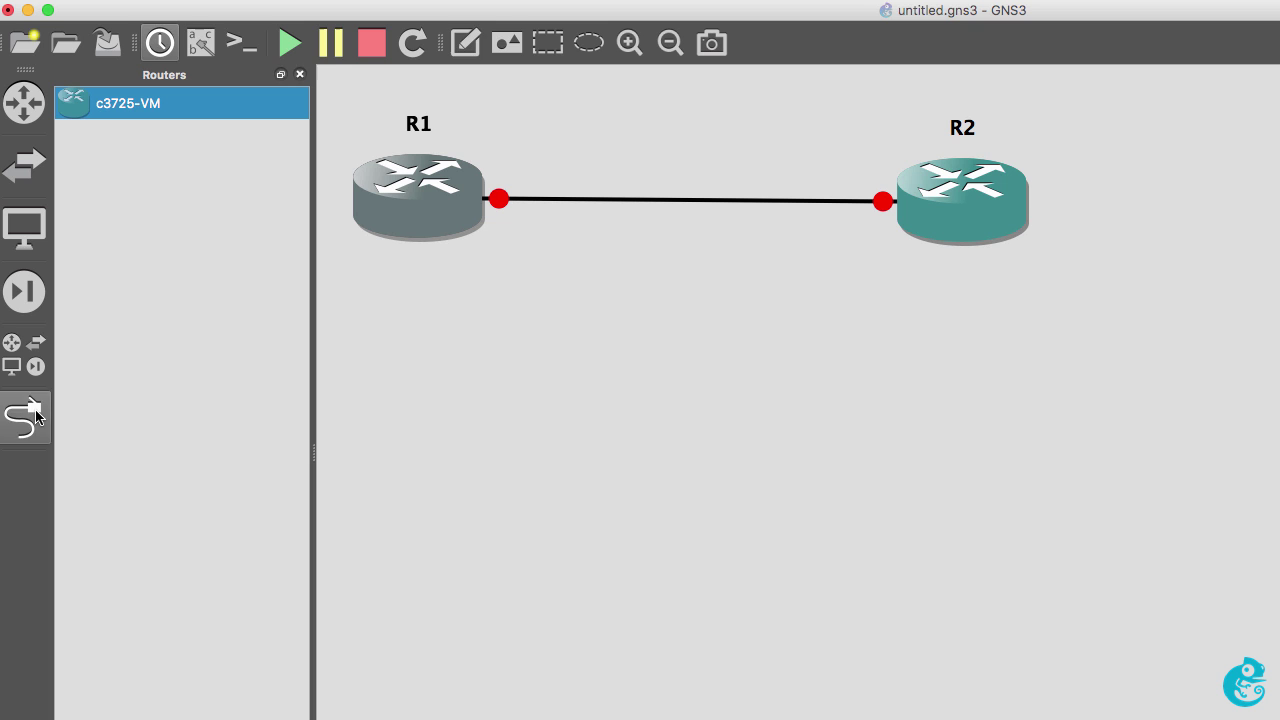
click(198, 44)
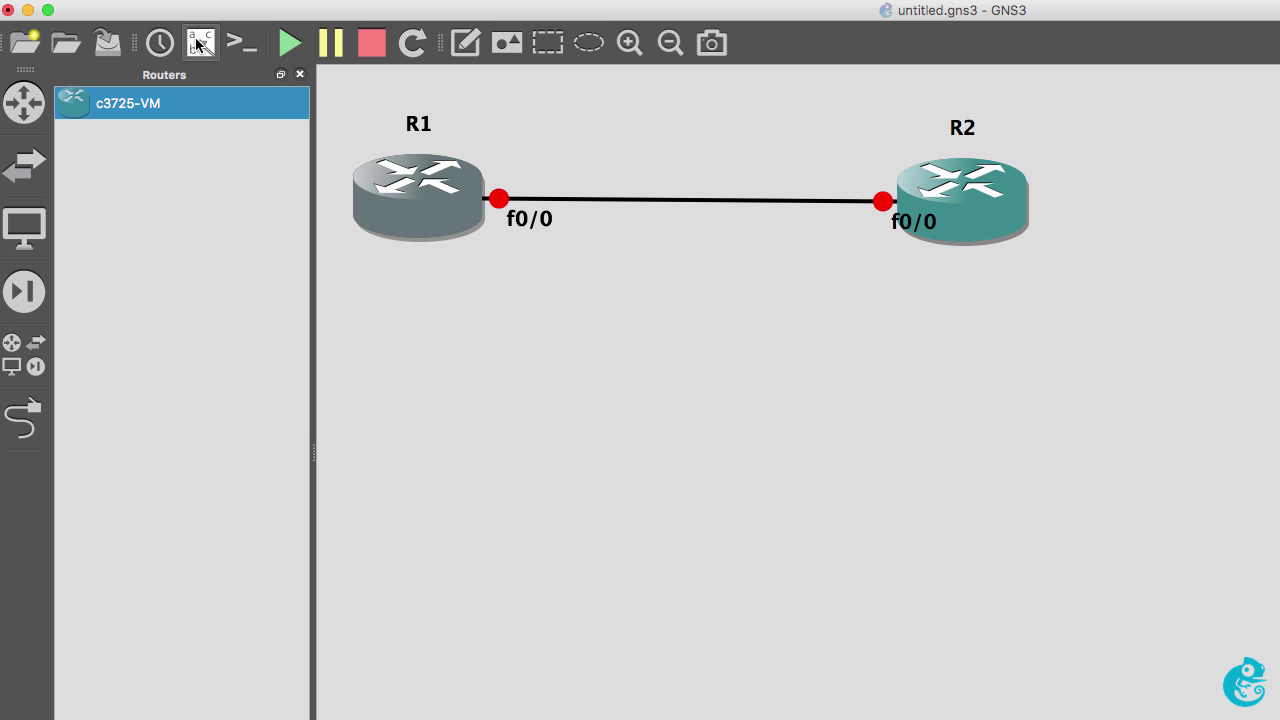
drag(908, 231, 858, 238)
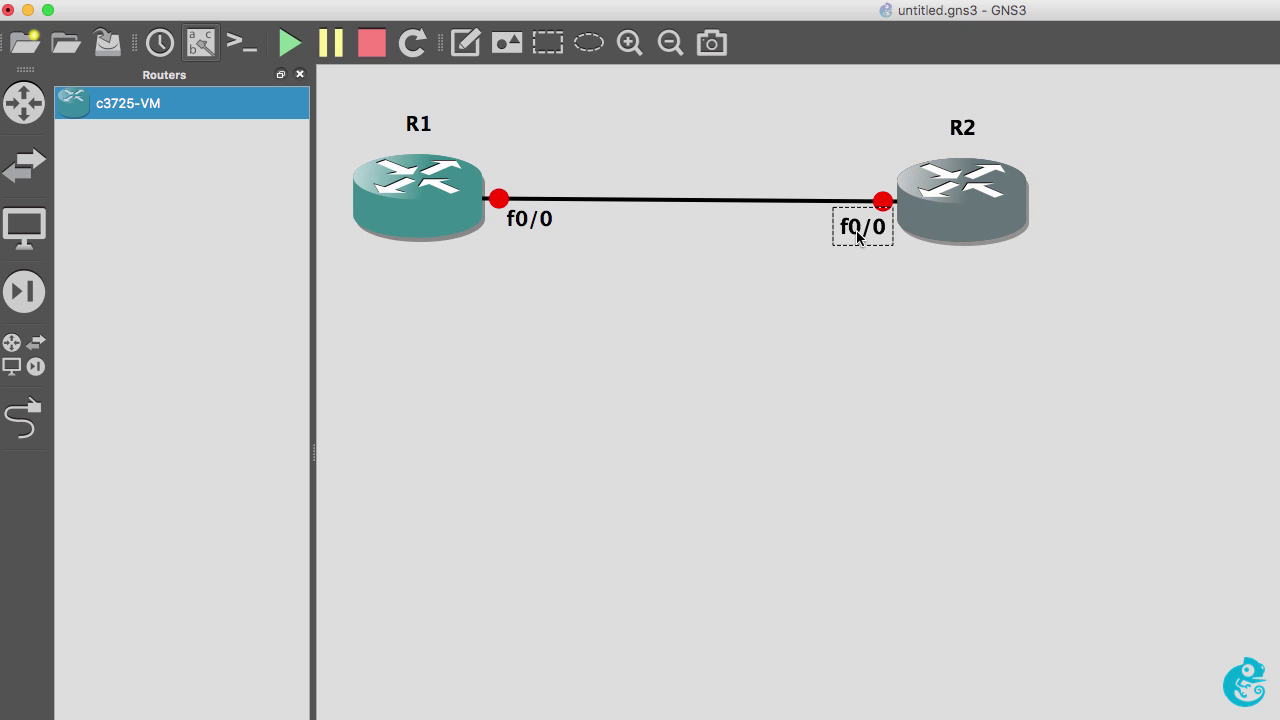
click(299, 74)
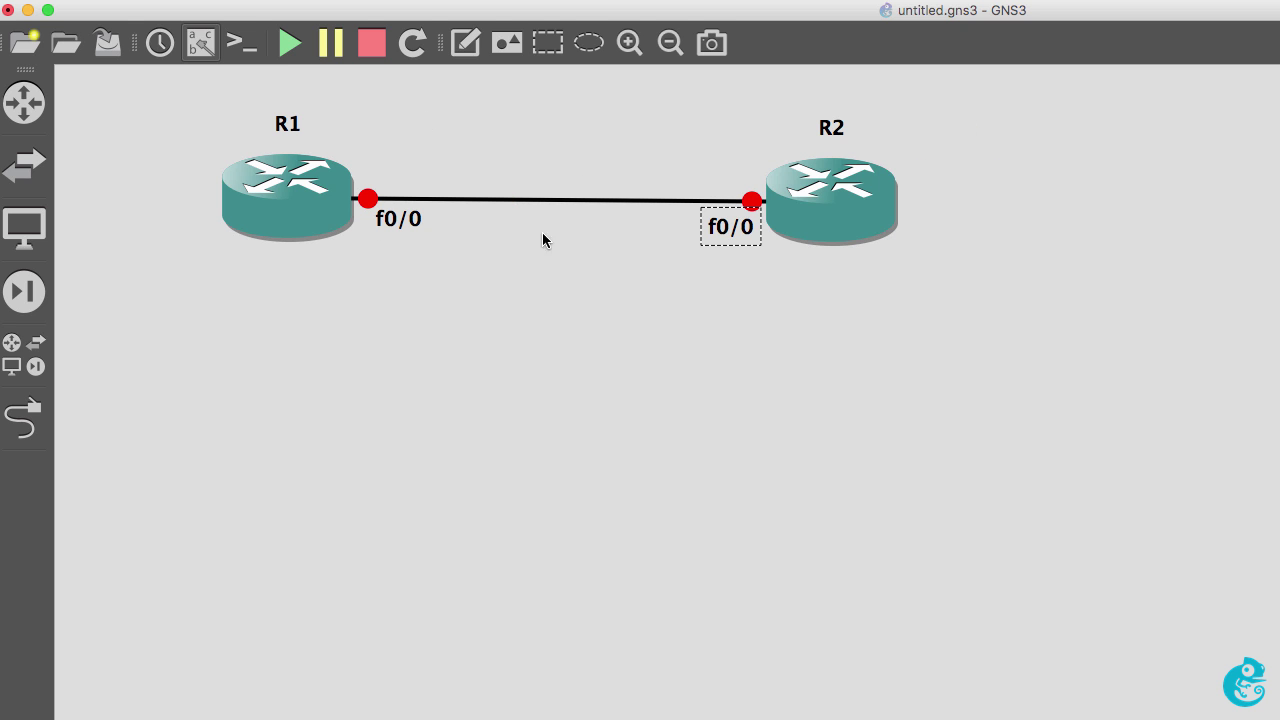
drag(838, 193, 834, 185)
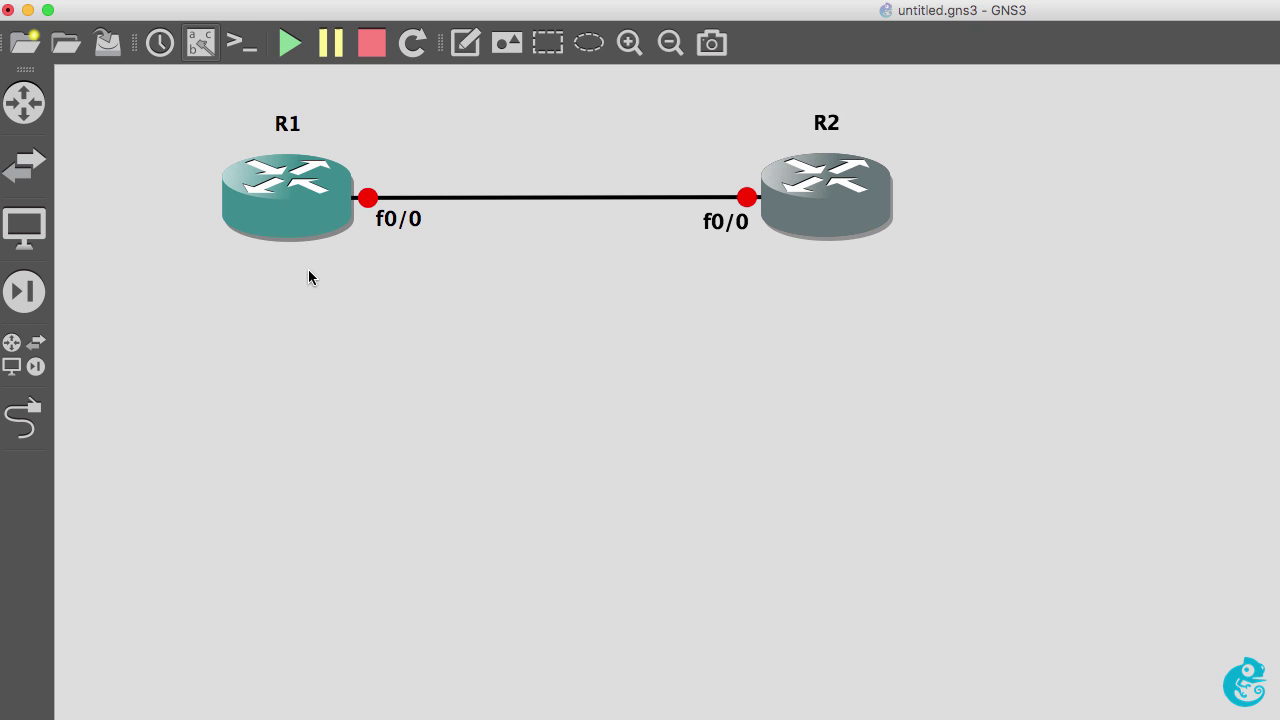
click(290, 43)
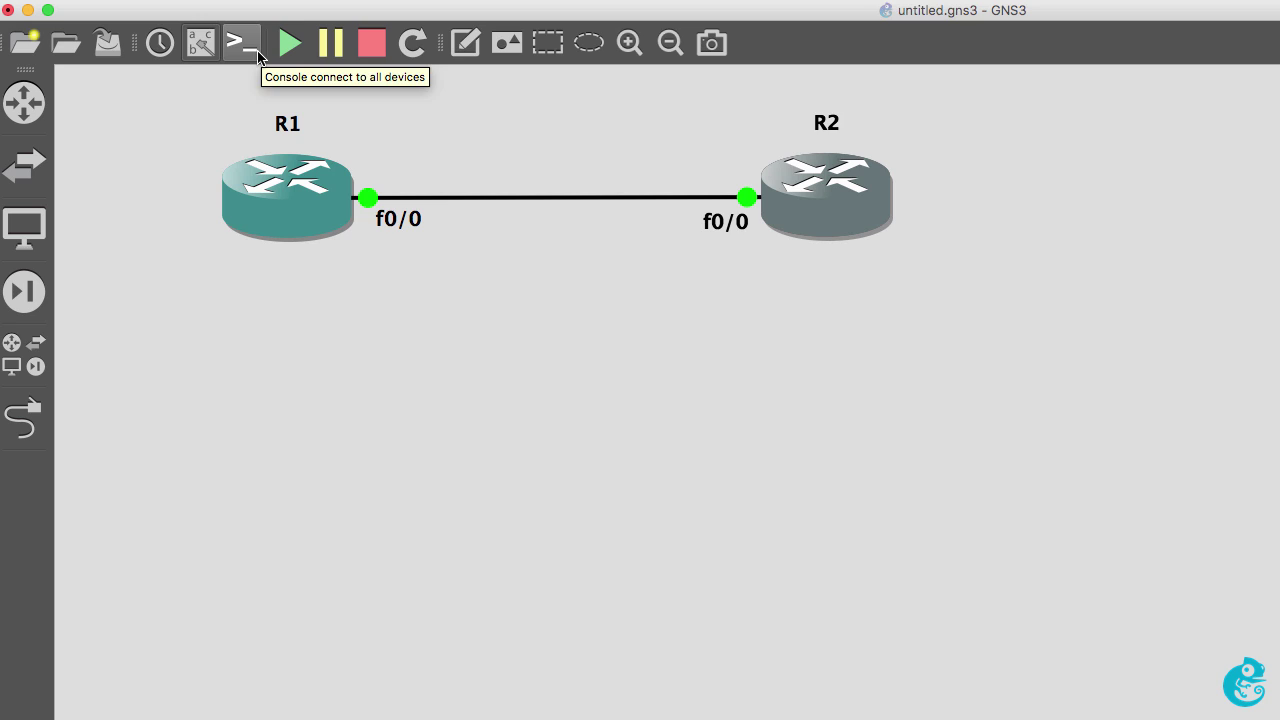
Open consoles for R1 and R2 and get a fresh R1# prompt
click(258, 55)
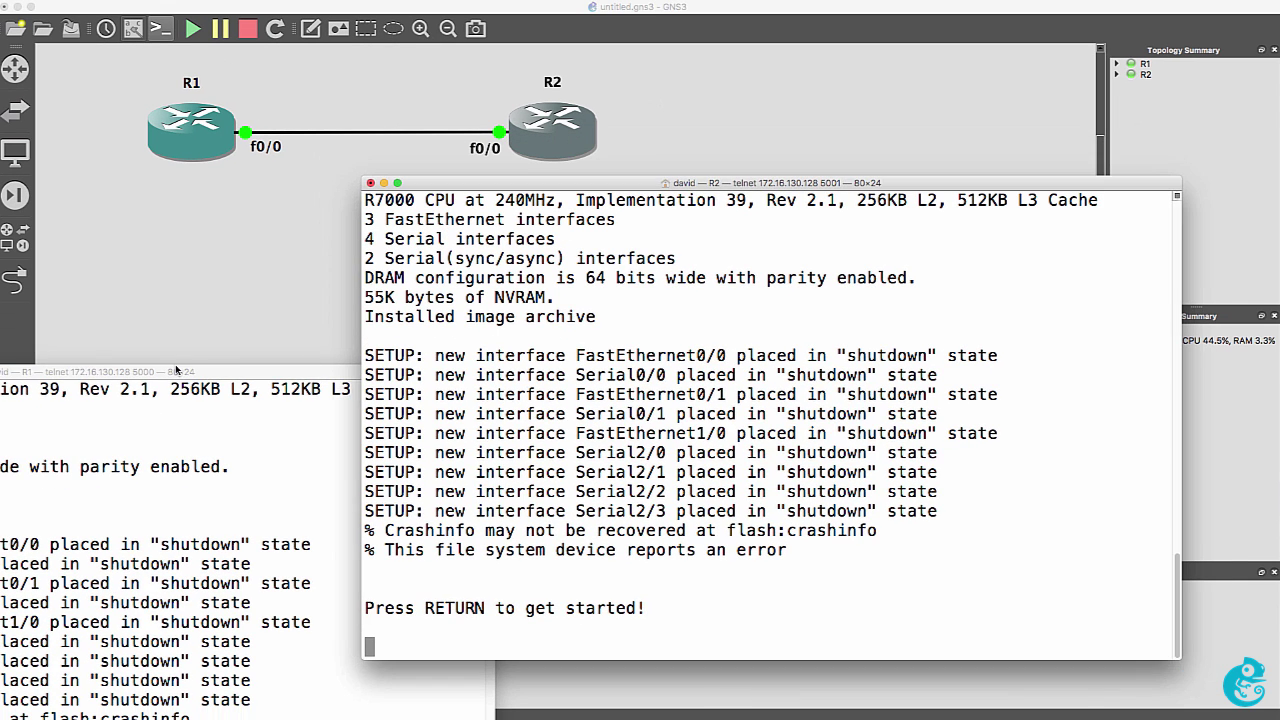
drag(176, 370, 560, 178)
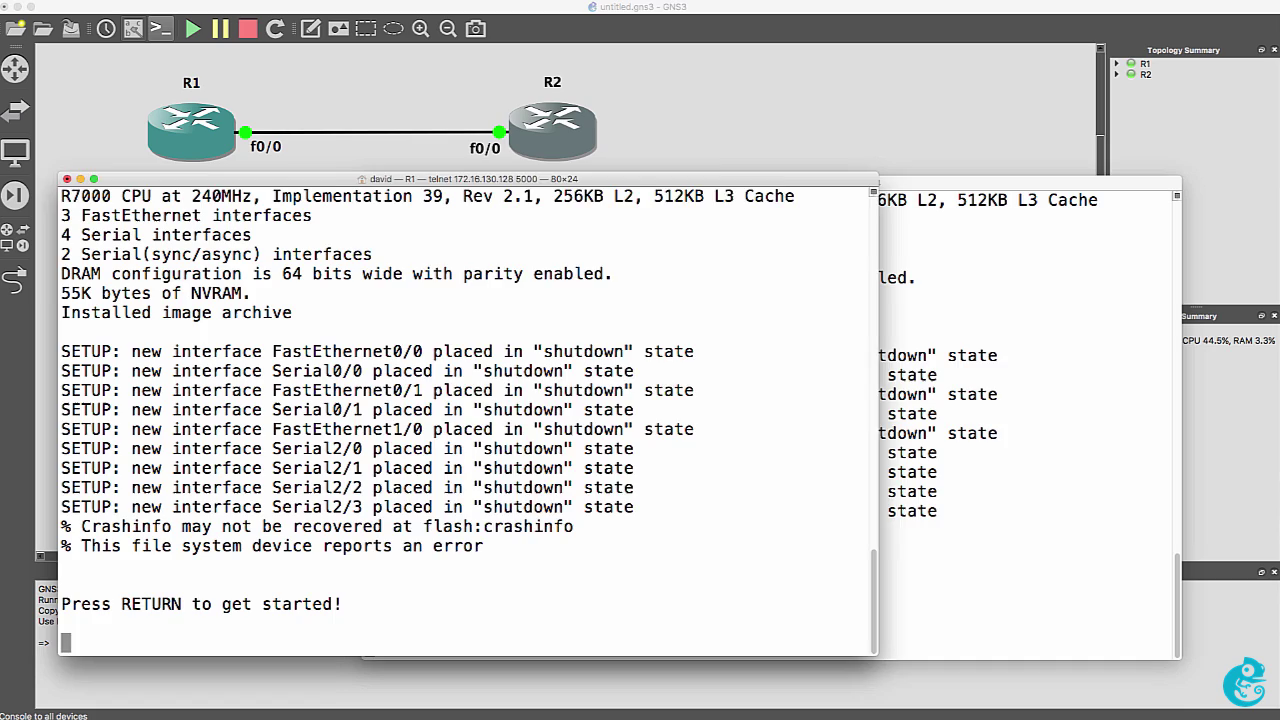
key(super+grave)
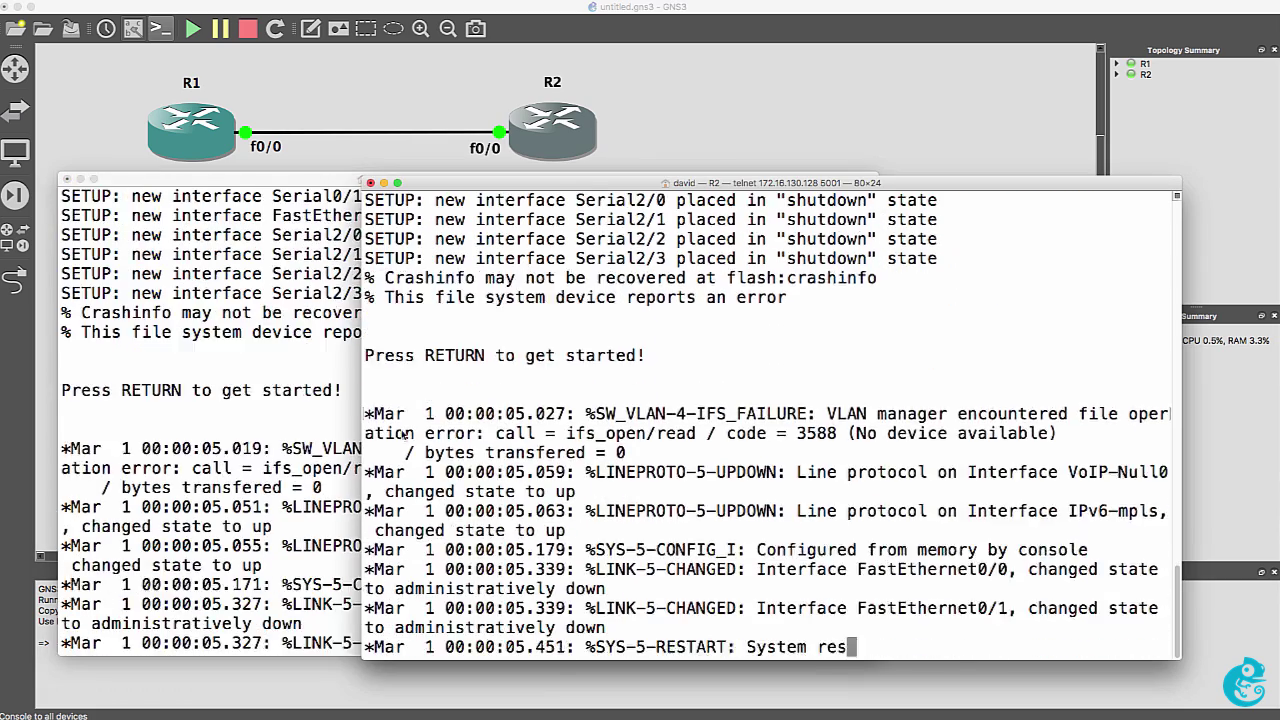
click(116, 425)
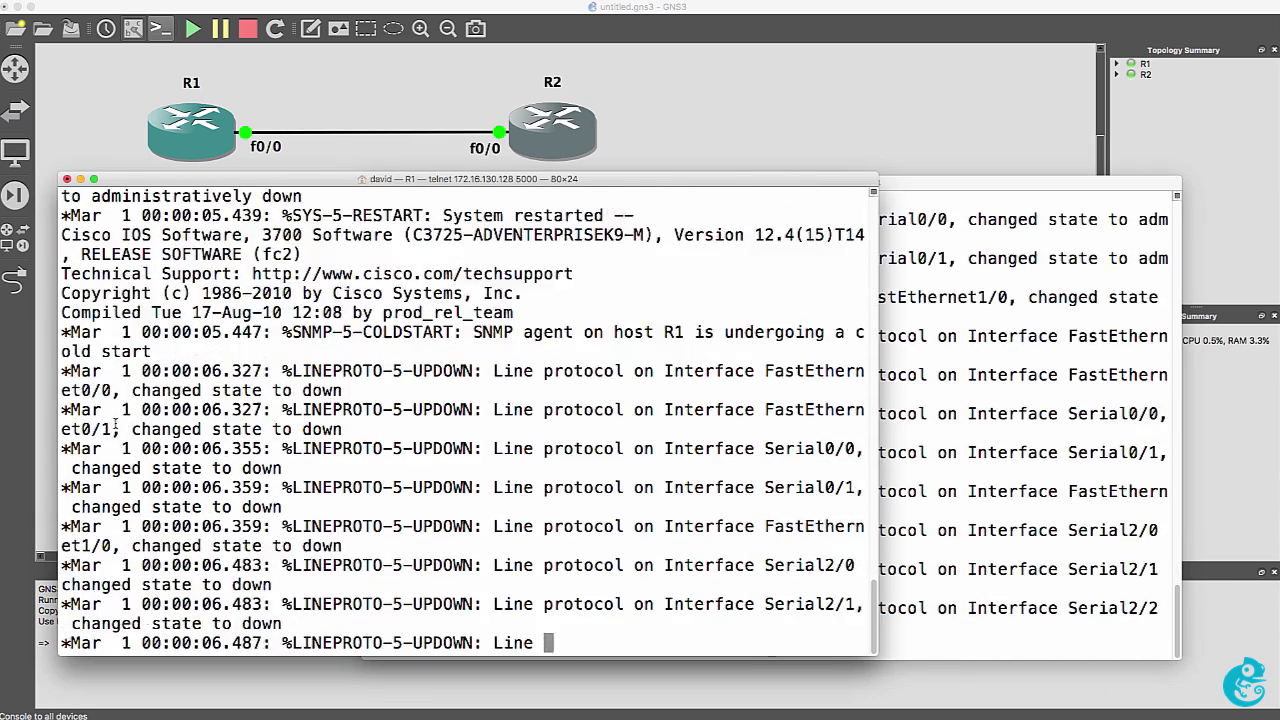
key(Return)
key(Return)
key(Return)
key(Return)
key(Return)
key(Return)
key(Return)
key(super+grave)
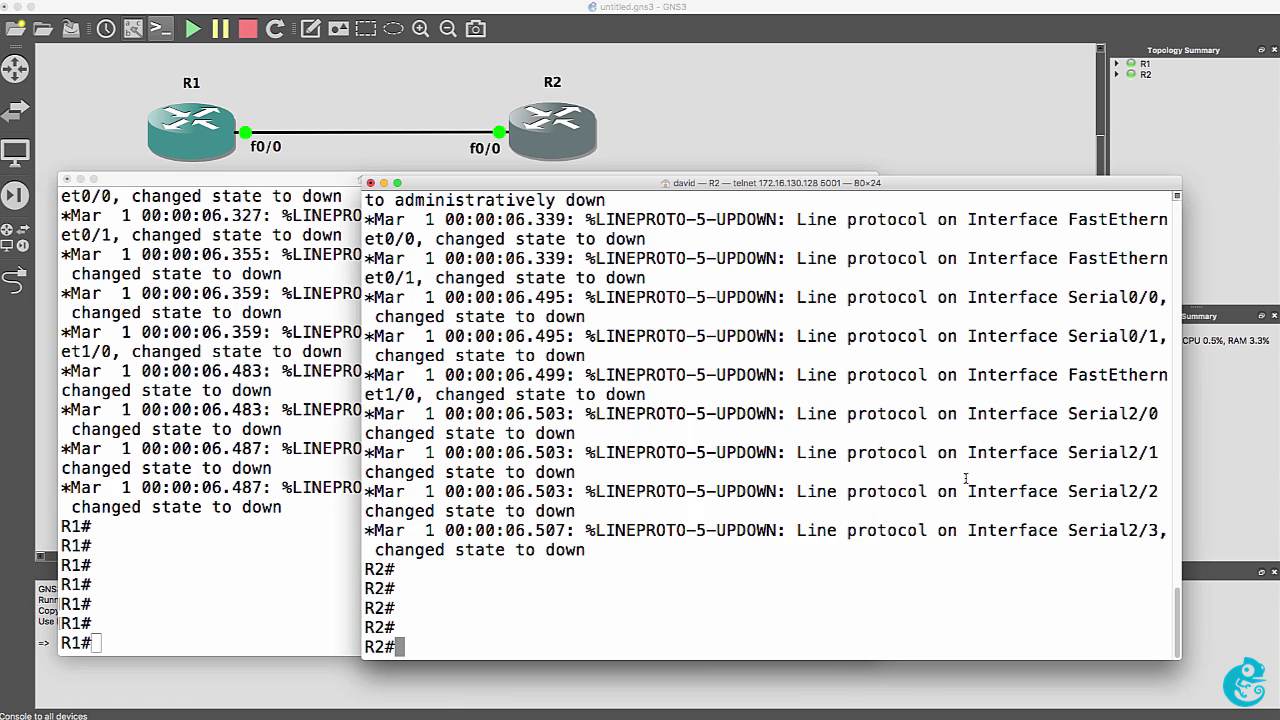
key(Return)
key(Return)
key(Return)
key(super+grave)
On R1, enable f0/0 with address 10.1.1.1 255.255.255.0
key(Return)
key(Return)
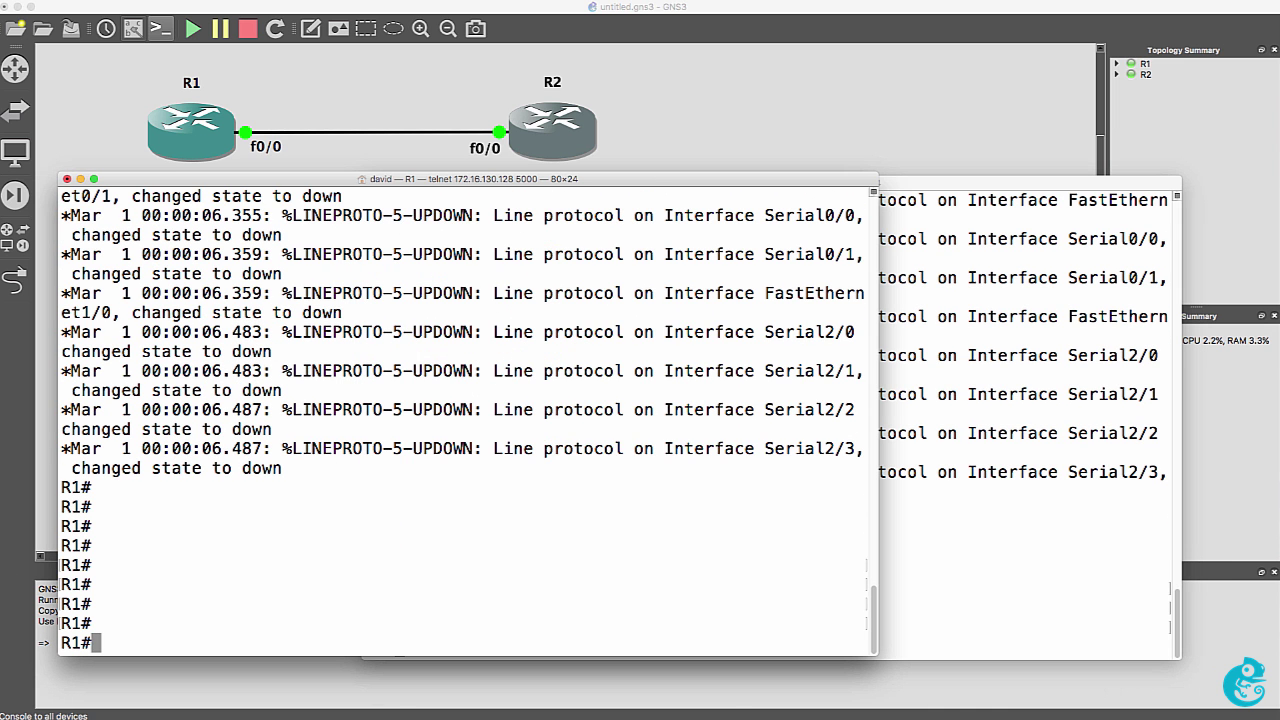
text(conf t)
key(Return)
text(int f0/0)
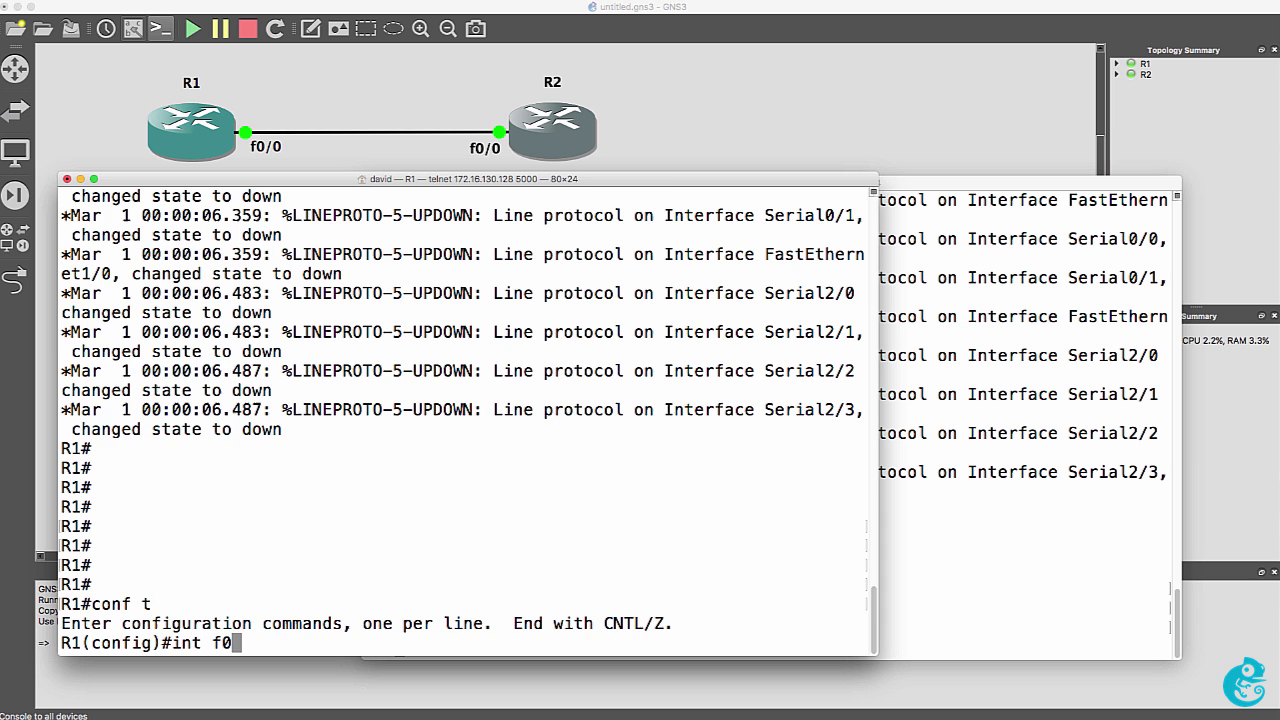
key(Return)
text(no shut)
key(Return)
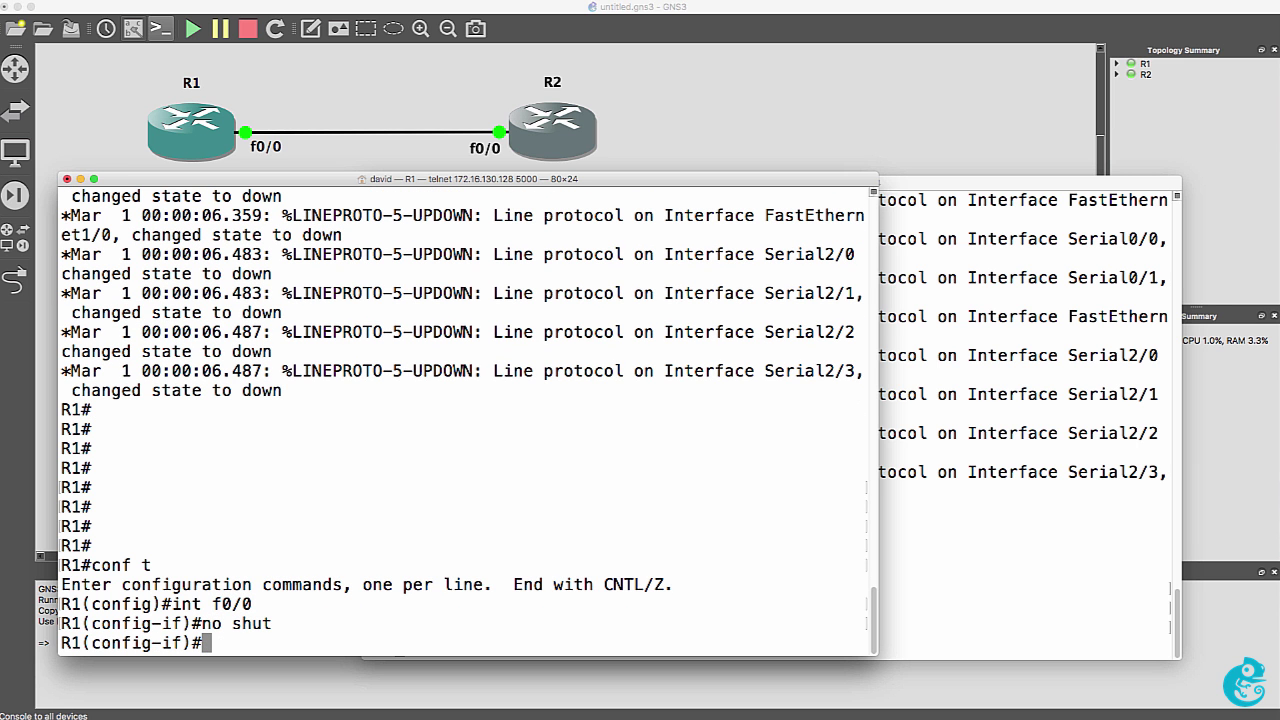
text(ip address 10)
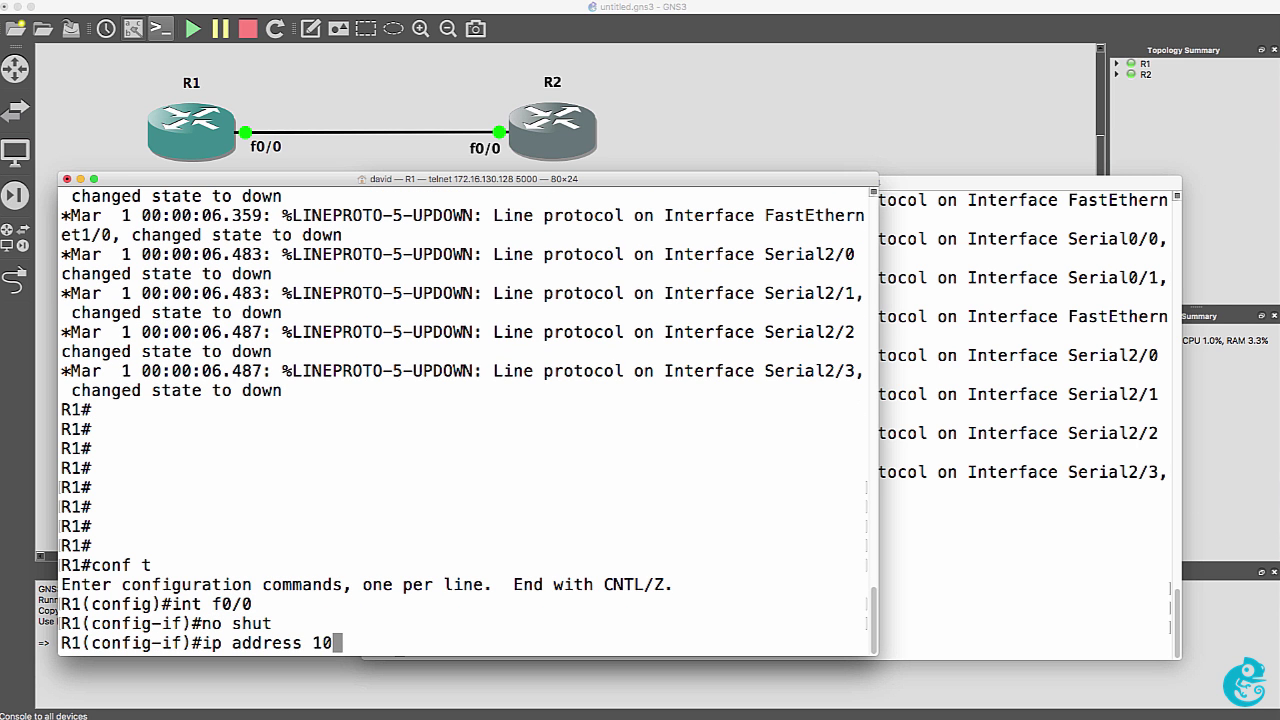
text(.1.1.1)
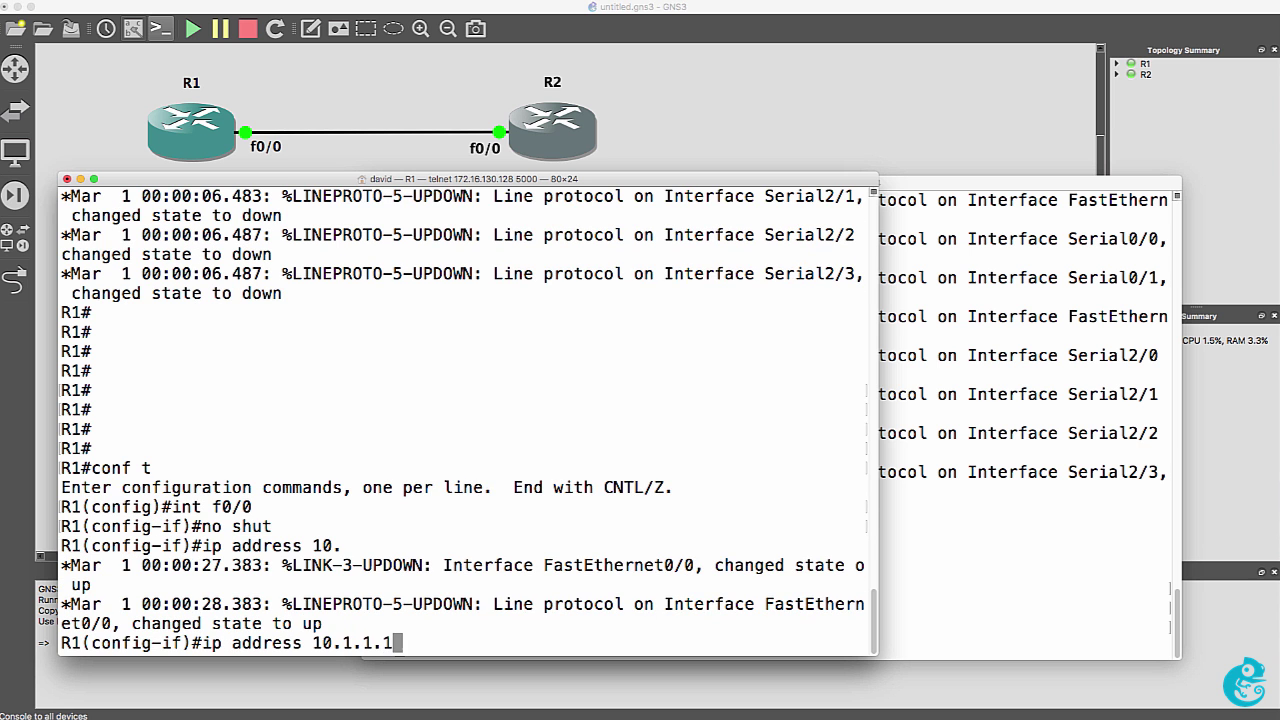
text( 255.255.255.0)
key(Return)
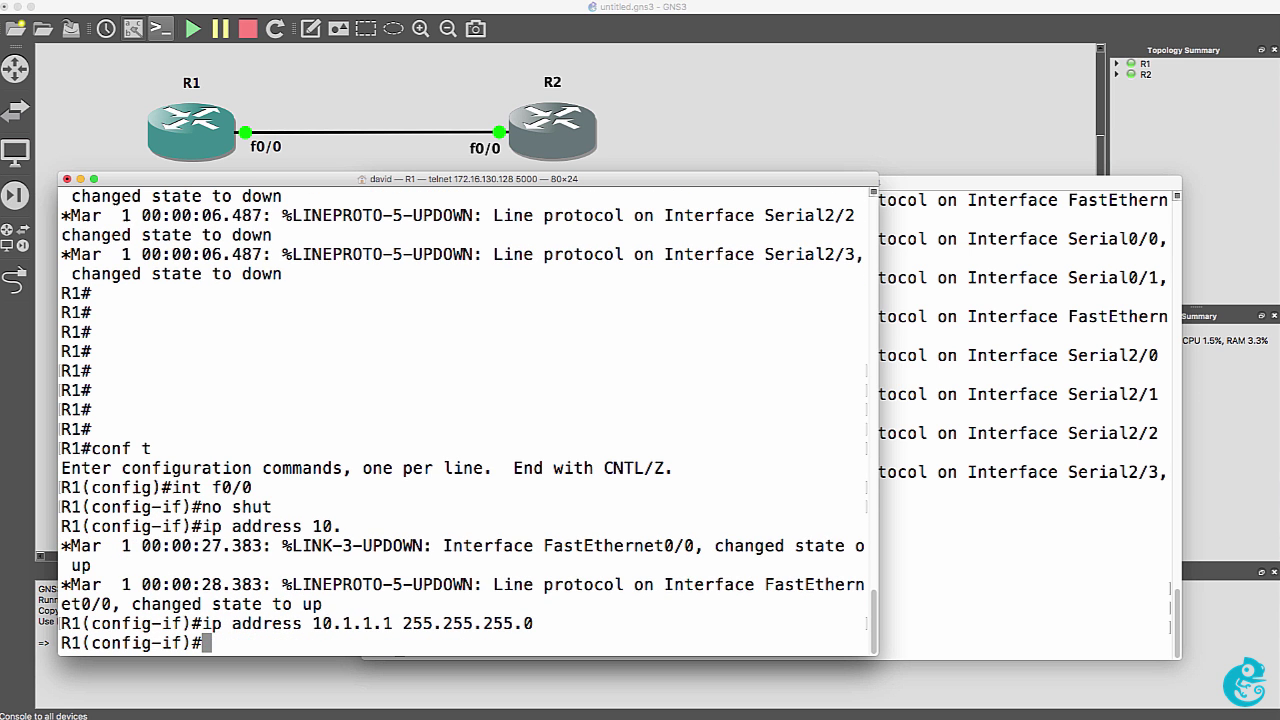
text(end)
key(Return)
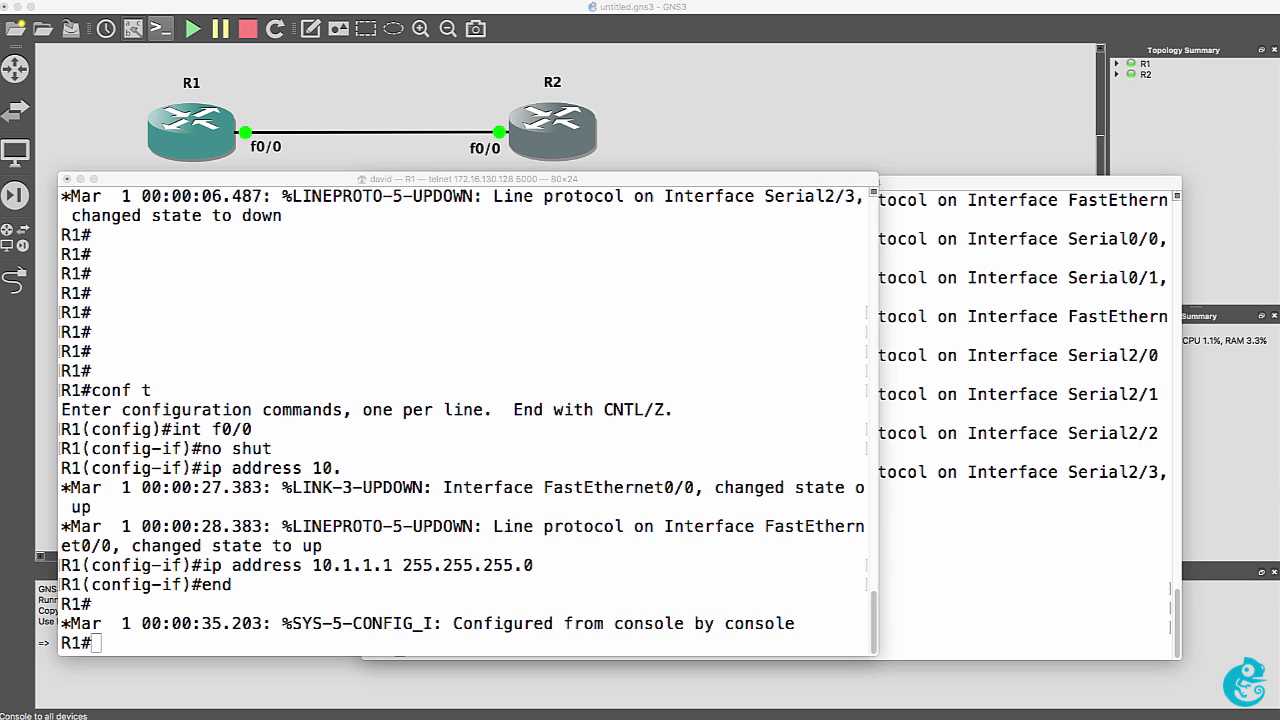
On R2, enable f0/0 and submit address 10.1.1.2 with a mistyped netmask
click(1100, 382)
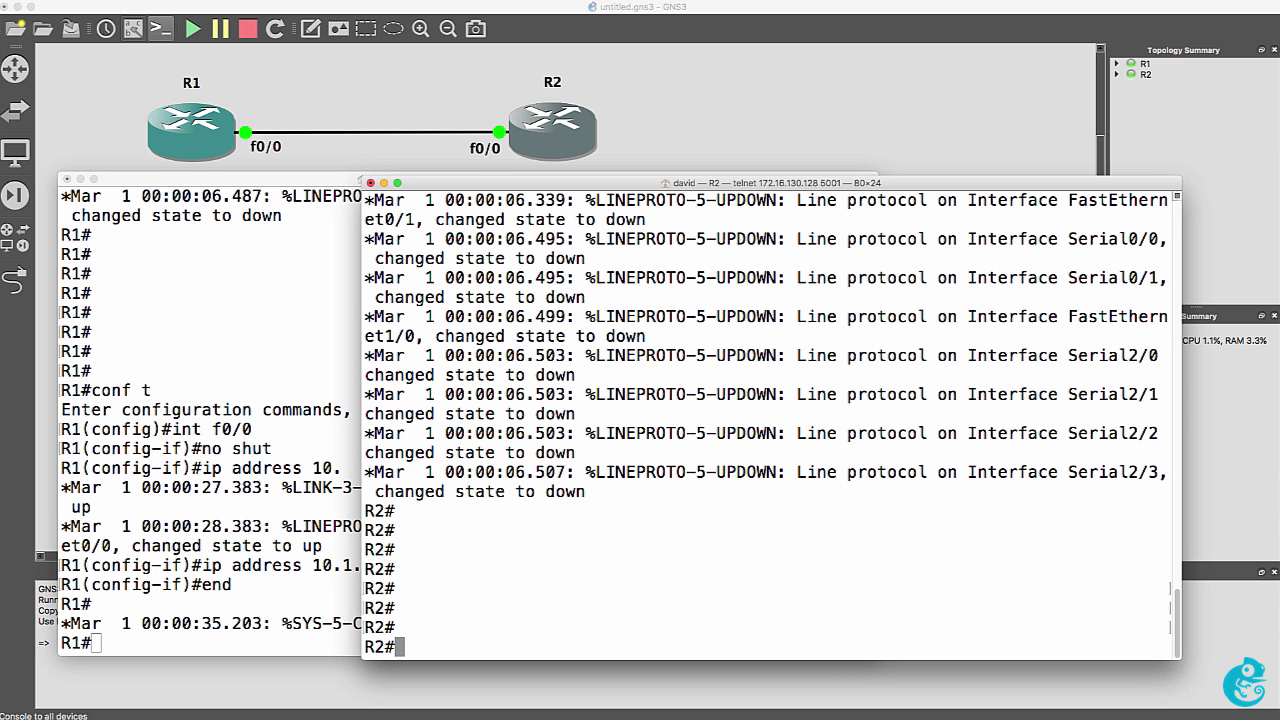
text(conf t)
key(Return)
text(int f0/0)
key(Return)
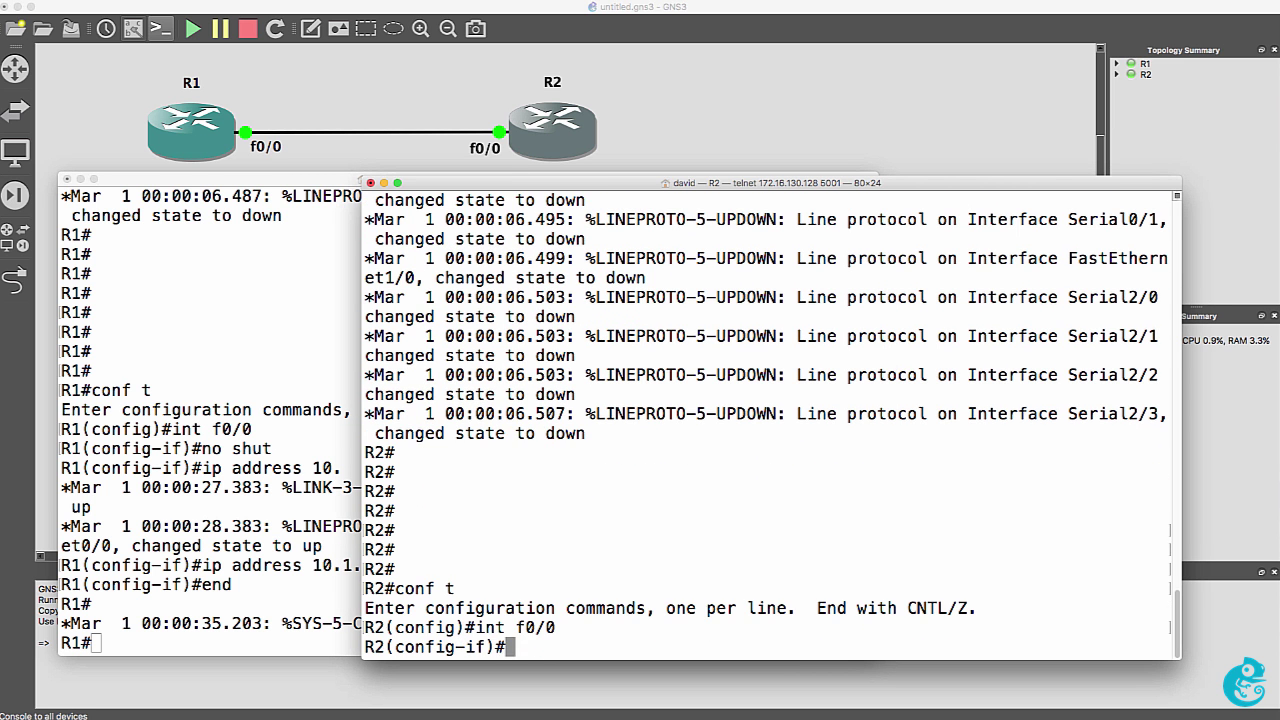
text(no shut)
key(Return)
text(ip add)
key(Tab)
text(1)
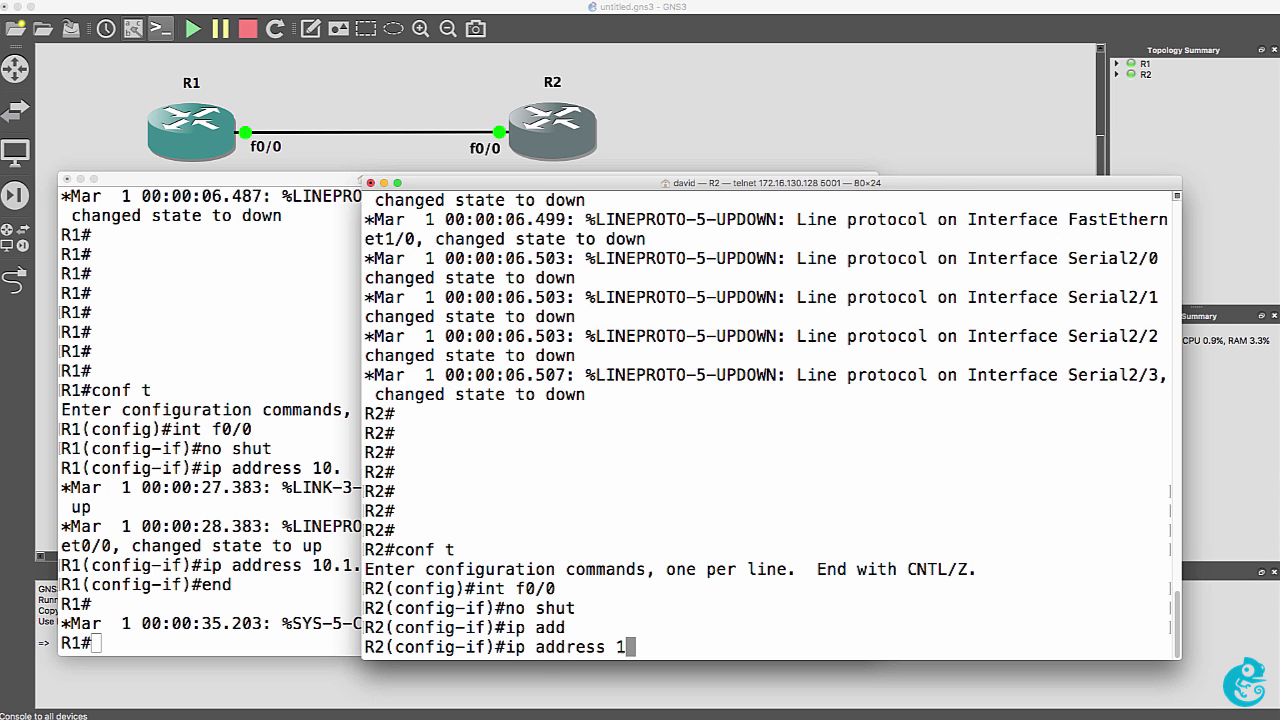
text(0.1.1.2 25)
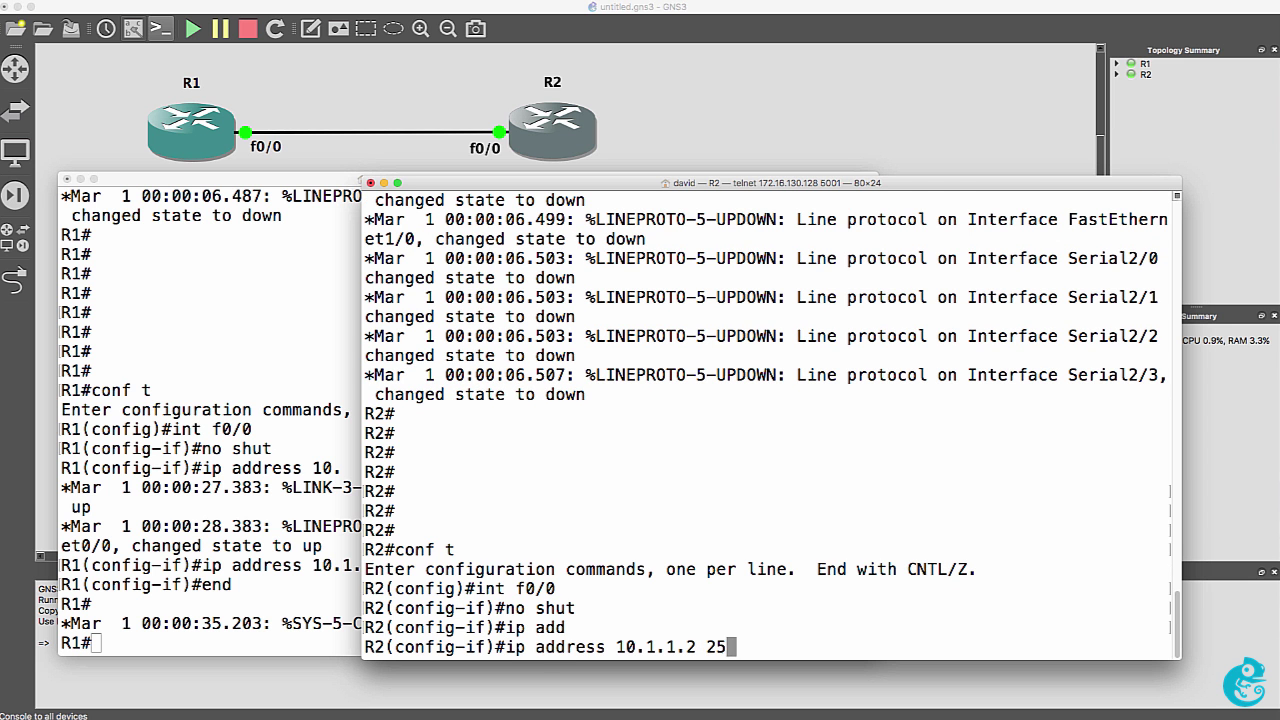
text(55.255.255.0)
key(Return)
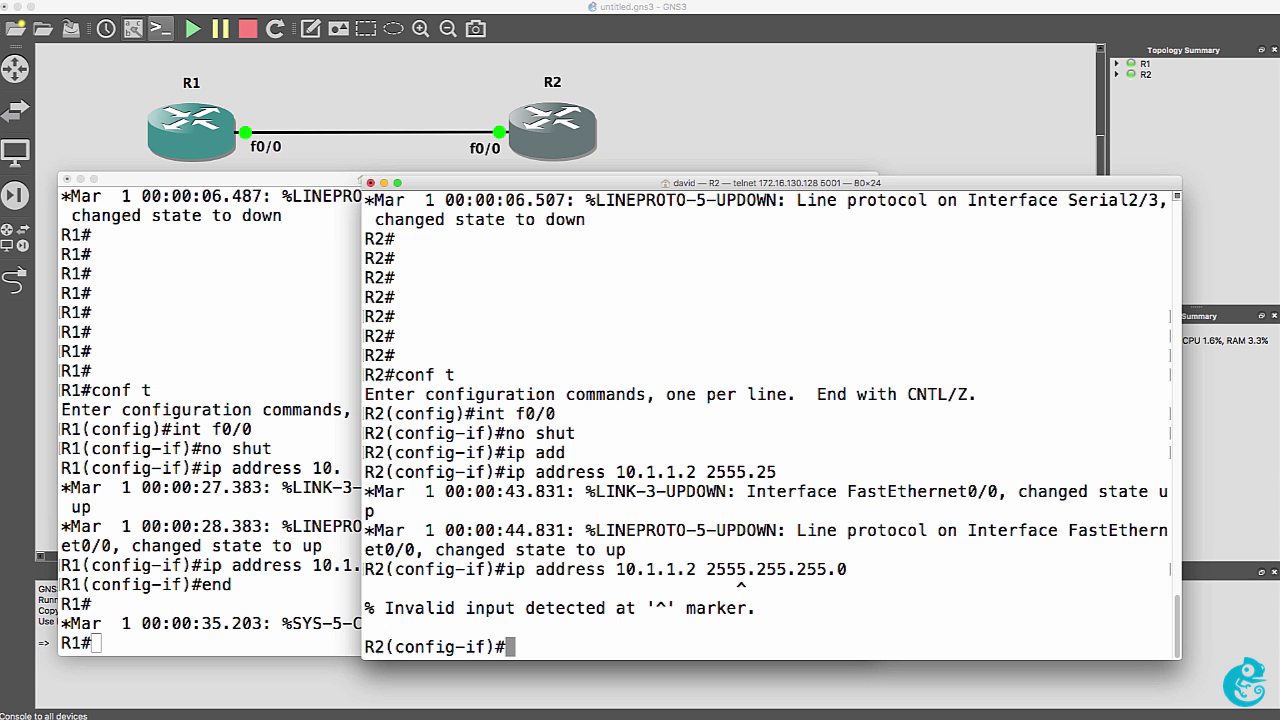
Correct R2's f0/0 netmask to 255.255.255.0 and ping R1 at 10.1.1.1
key(Up)
key(Left)
key(Left)
key(Left)
key(Left)
key(Left)
key(Left)
key(Left)
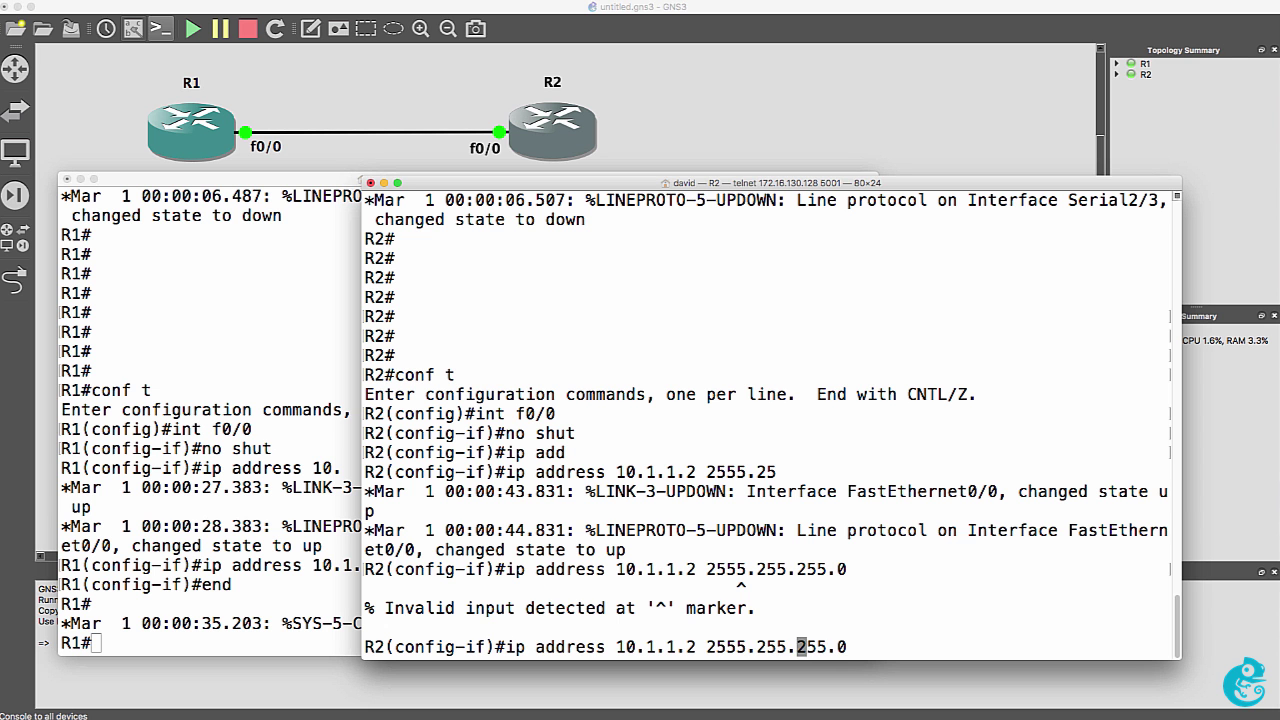
key(Left)
key(Left)
key(Left)
key(BackSpace)
key(Return)
text(end)
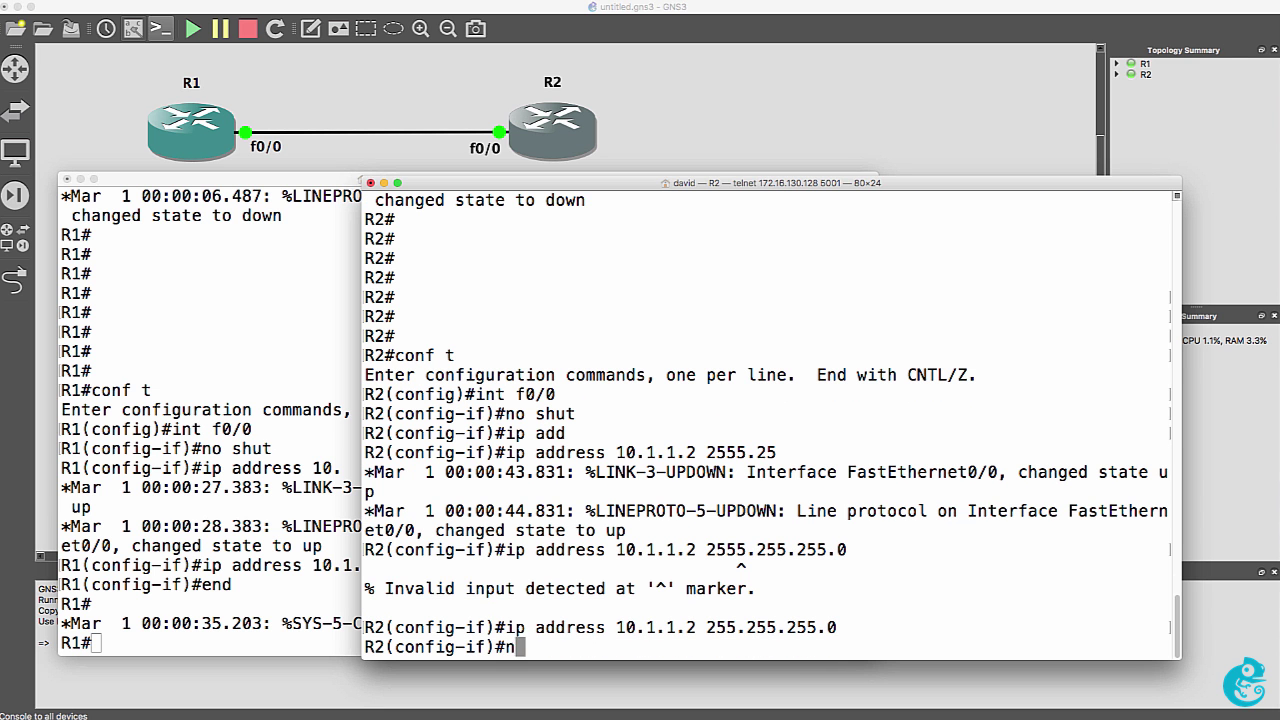
key(Return)
text(ping 10.1.1.1)
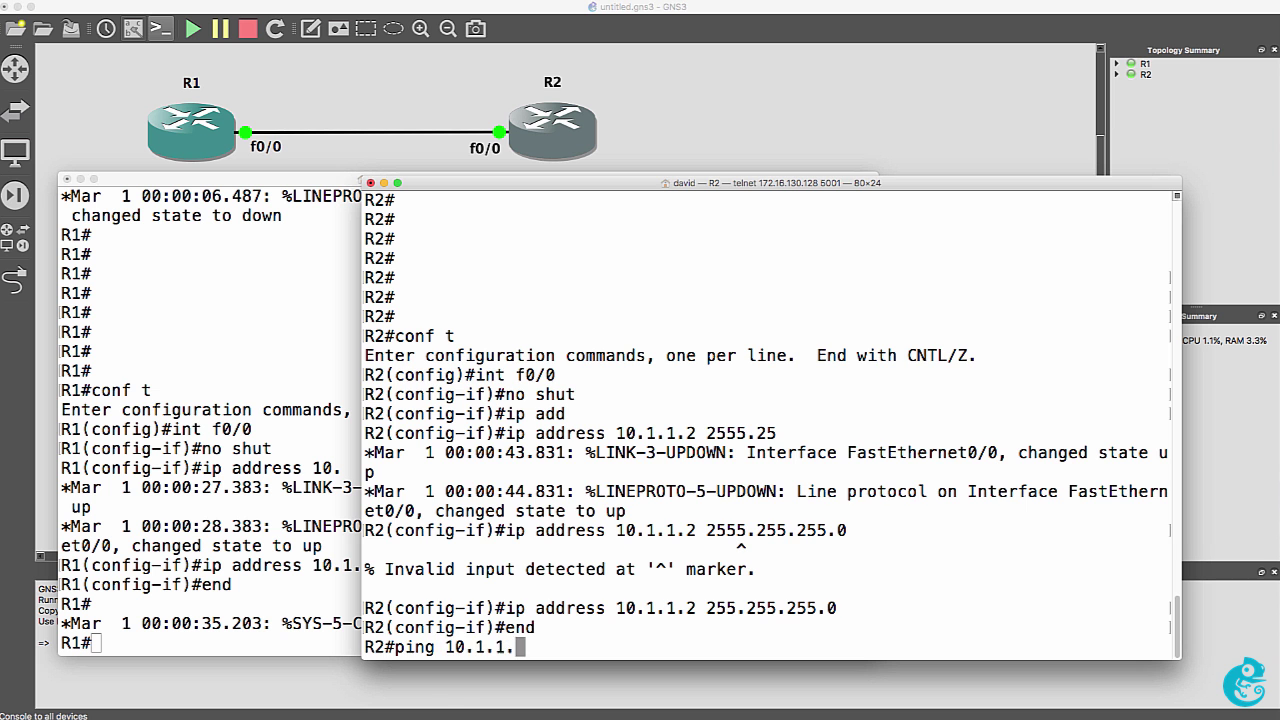
key(Return)
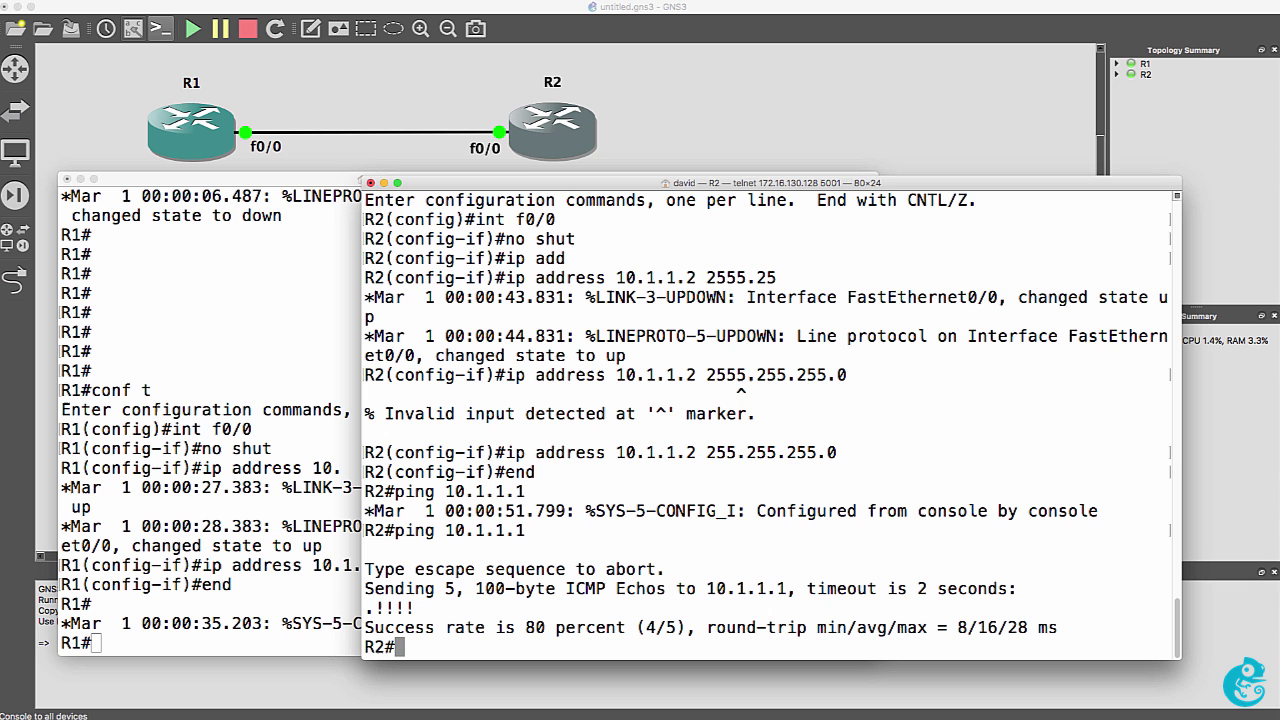
Give R2 a Loopback0 with address 2.2.2.2 255.255.255.0
text(conf t)
key(Return)
text(int loop 0)
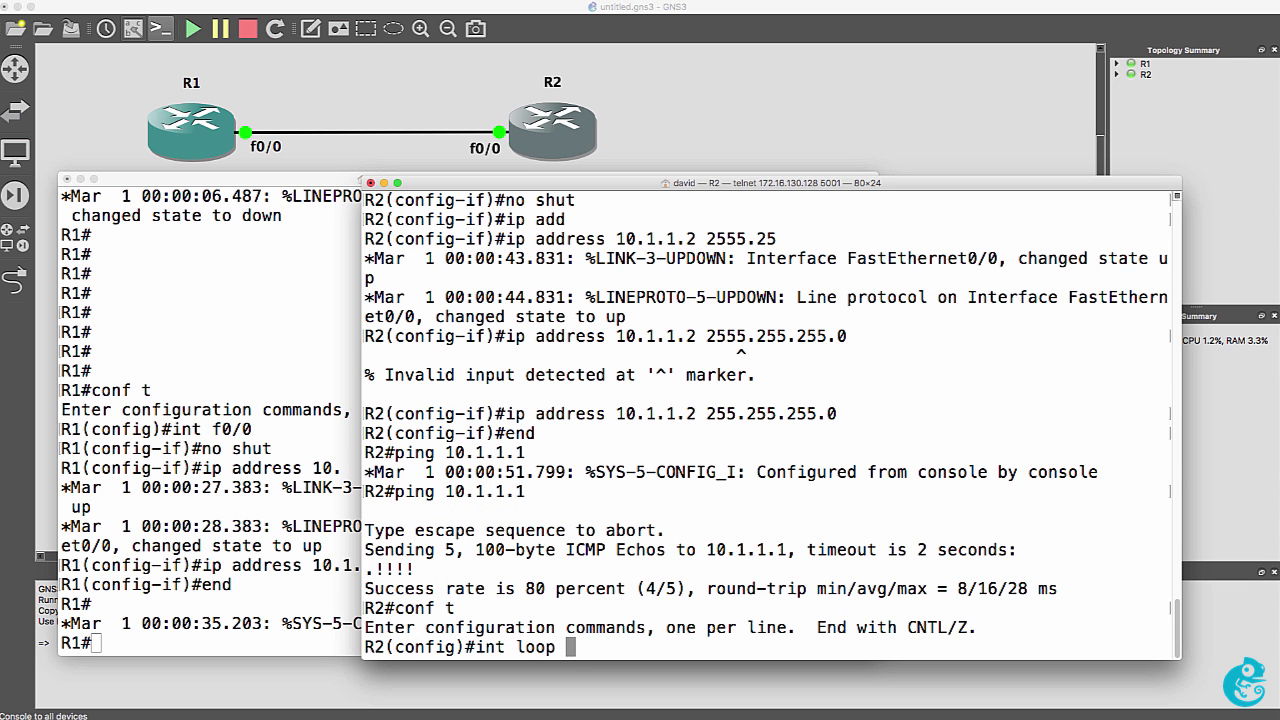
key(Return)
text(d)
key(Tab)
text(2.2.2.2)
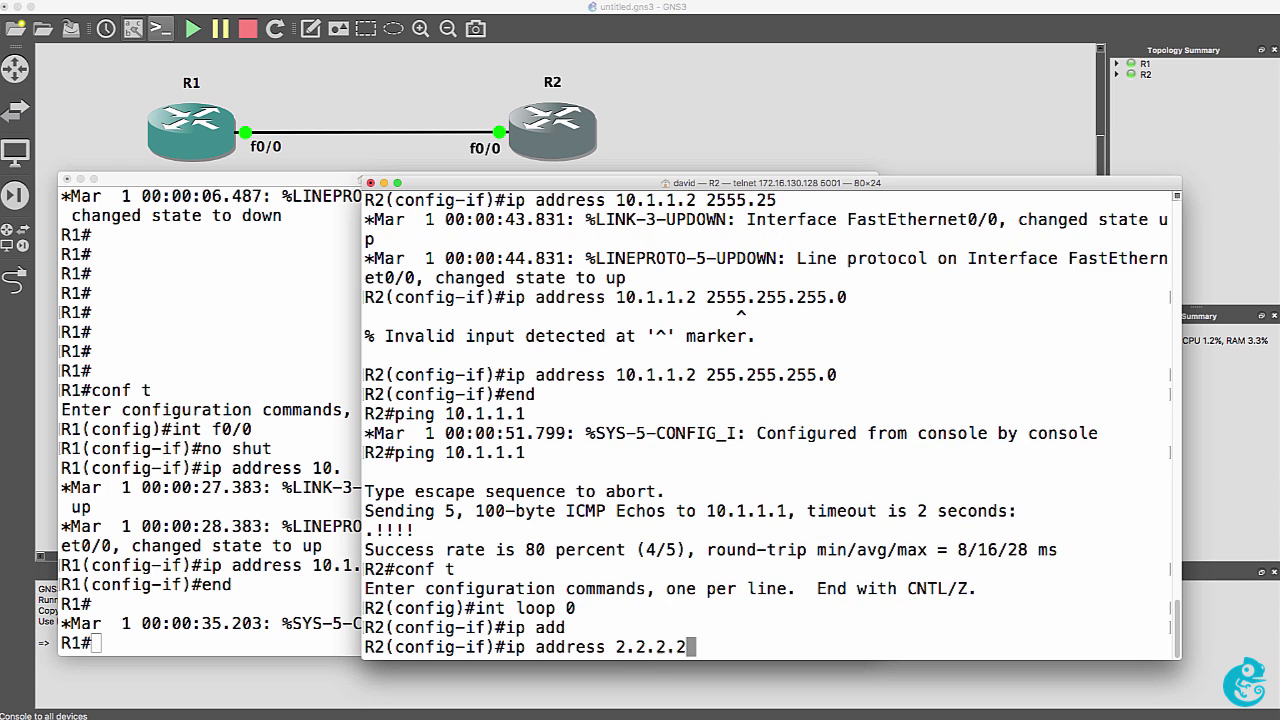
text( 255.255.255.0)
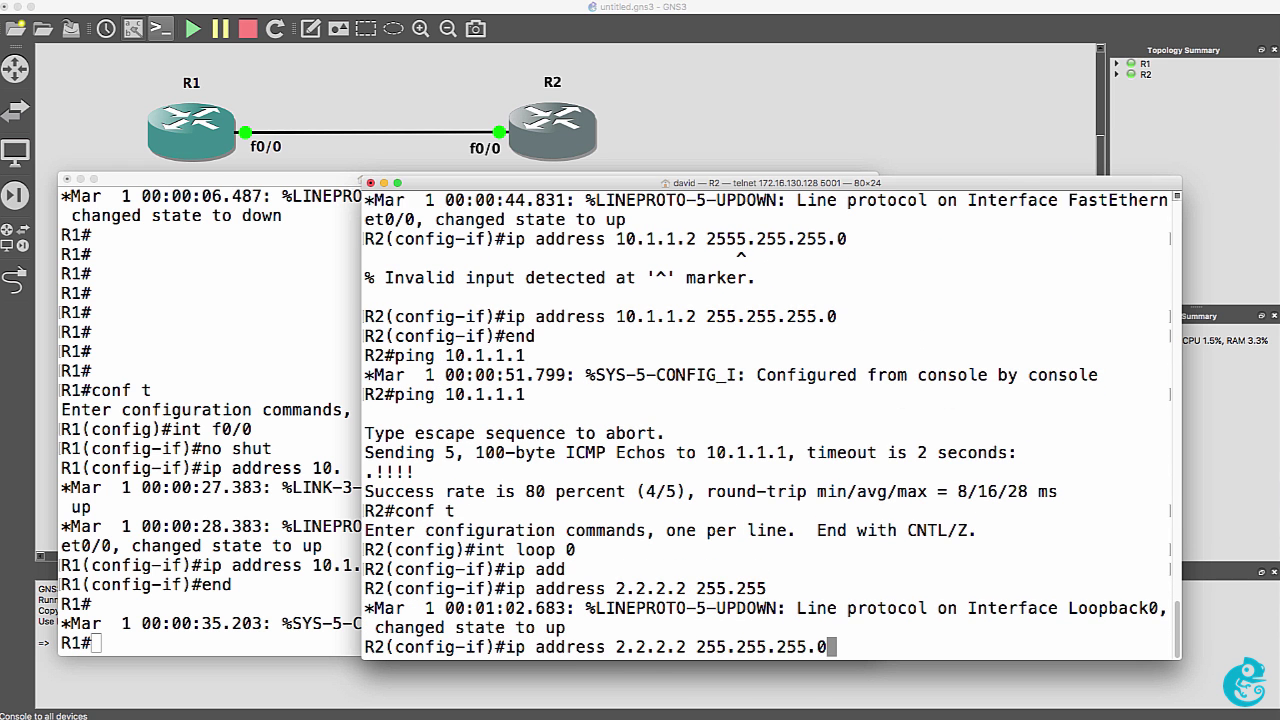
key(Return)
Give R1 a Loopback0 with address 1.1.1.1 255.255.255.255
click(339, 398)
text(conf t)
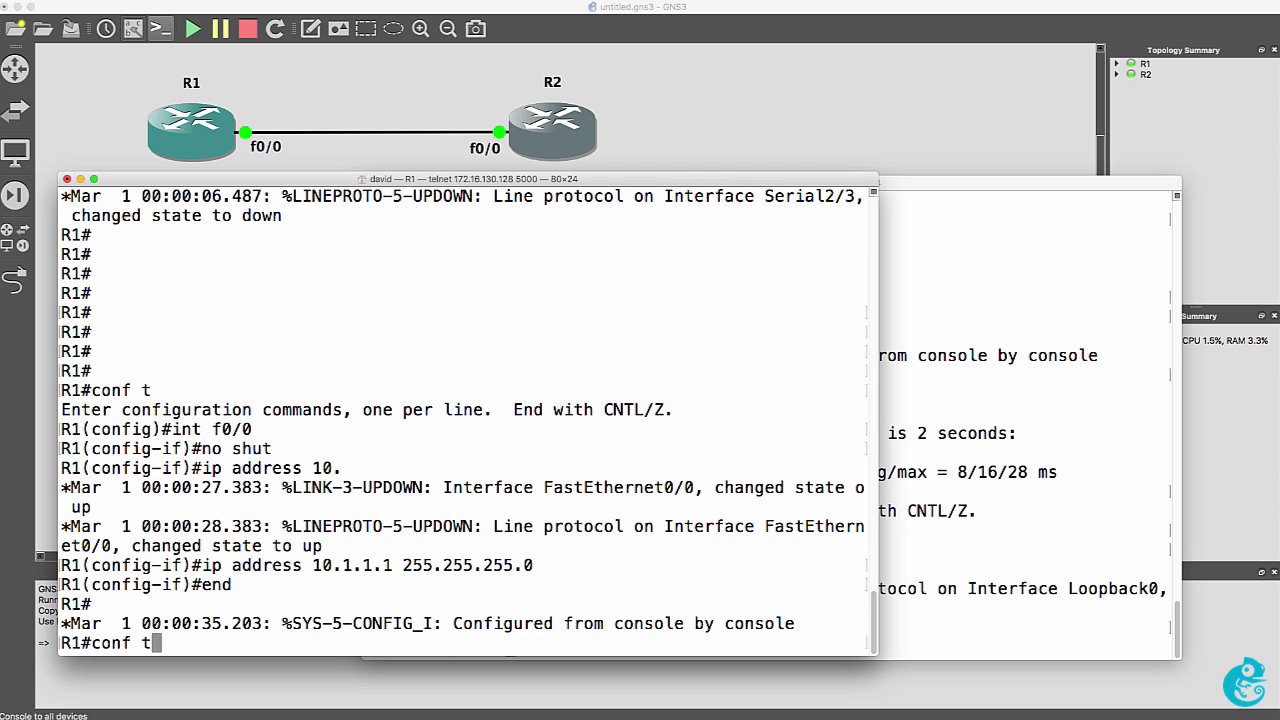
key(Return)
text(int loop 0)
key(Return)
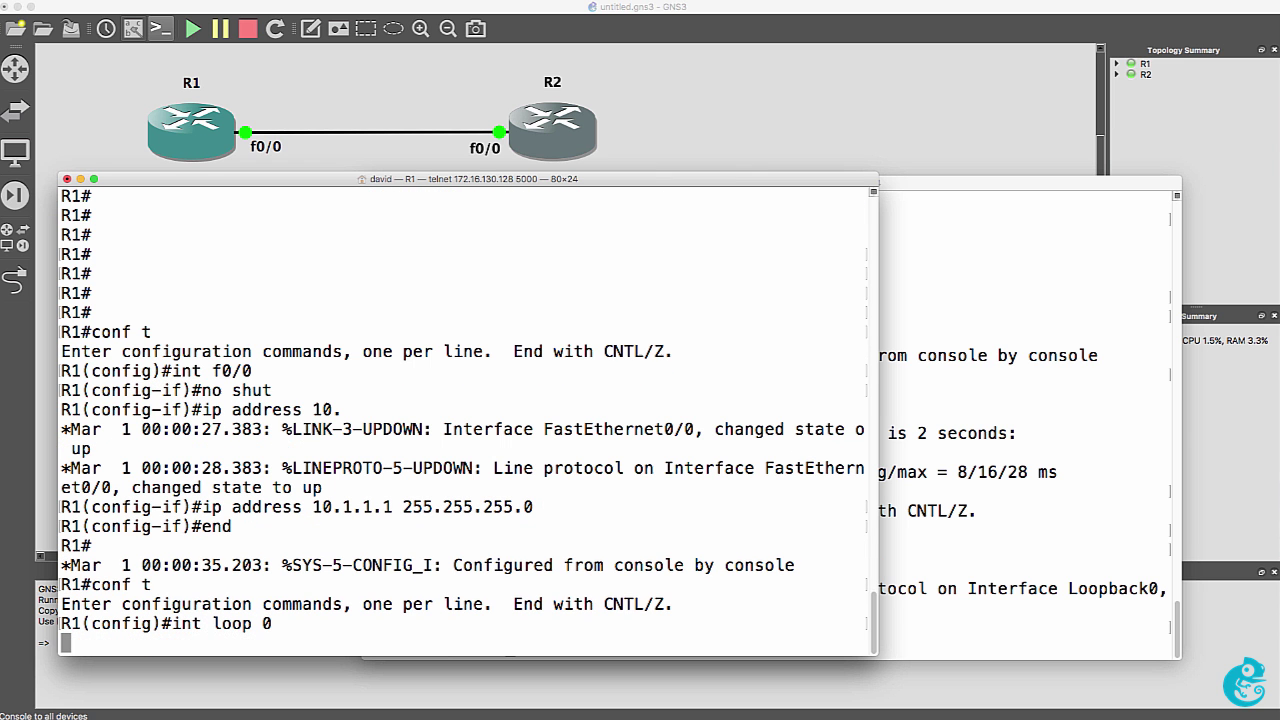
text(ip add)
key(Tab)
text(1.1.1)
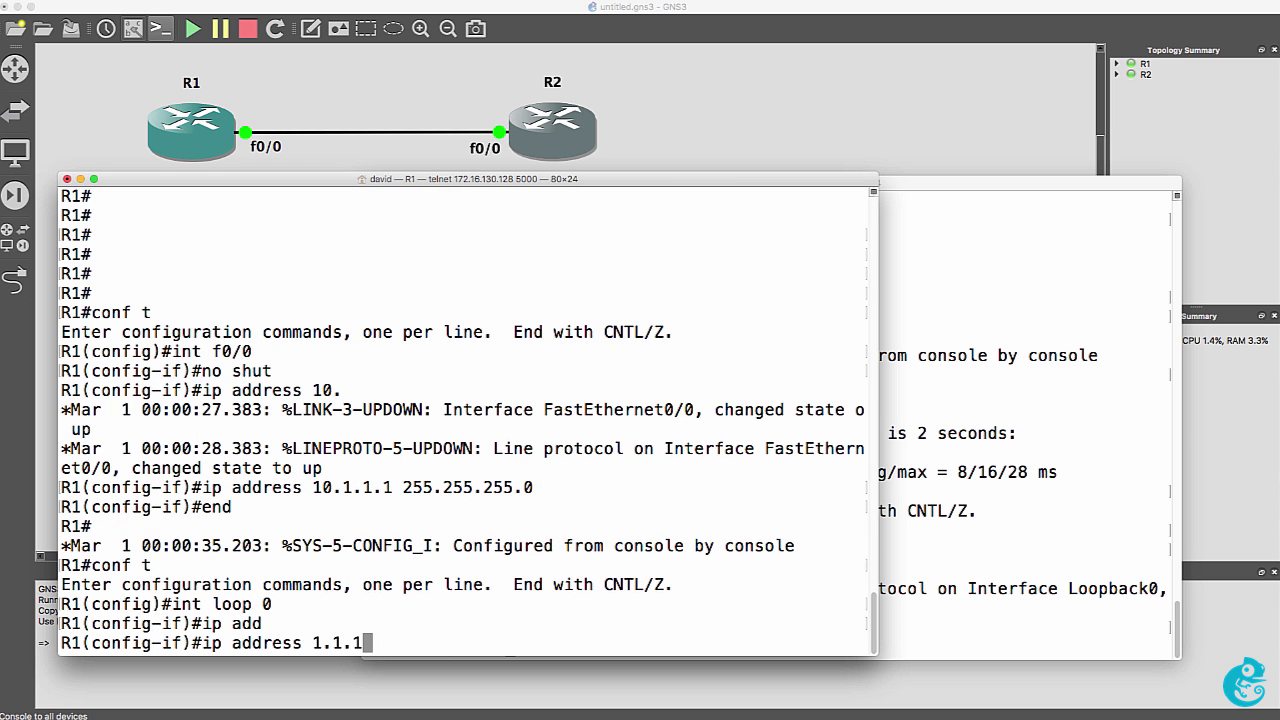
text(.1 255.255.255.255.)
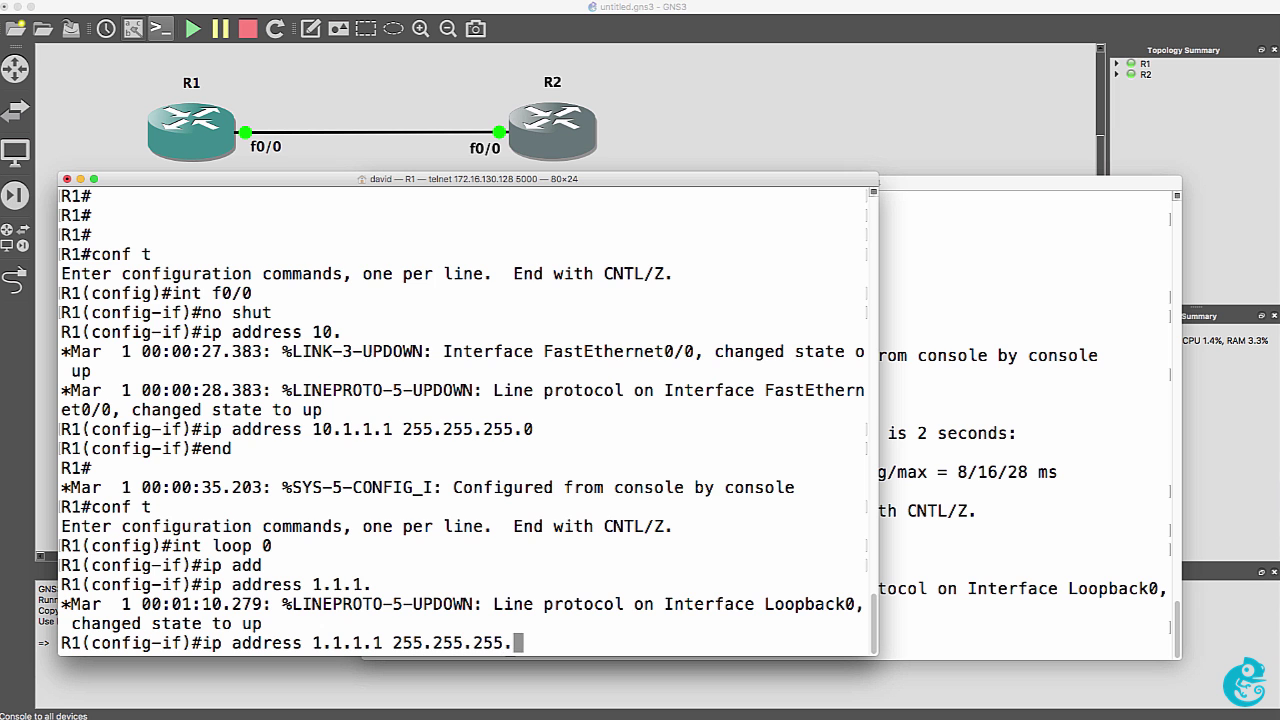
key(Return)
Enable OSPF process 1 on R1 with network 0.0.0.0 255.255.255.255 area 0
text(router )
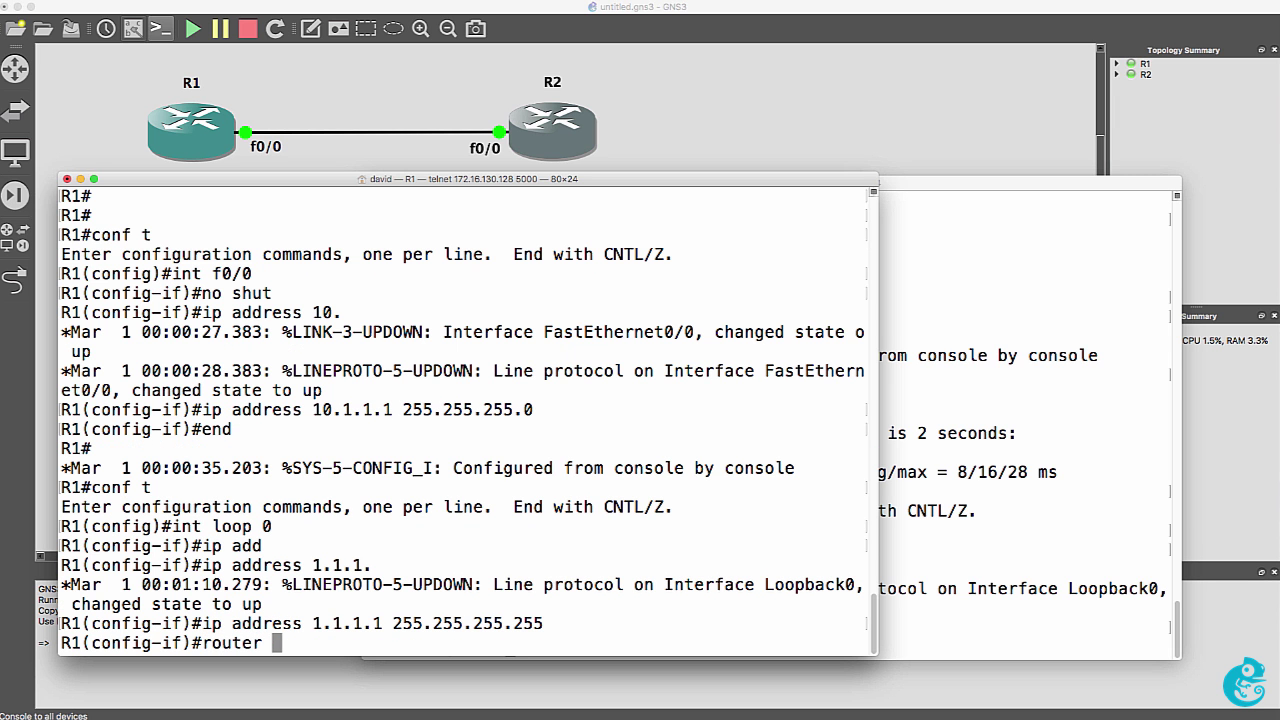
text(ospf 1)
key(Return)
text(net)
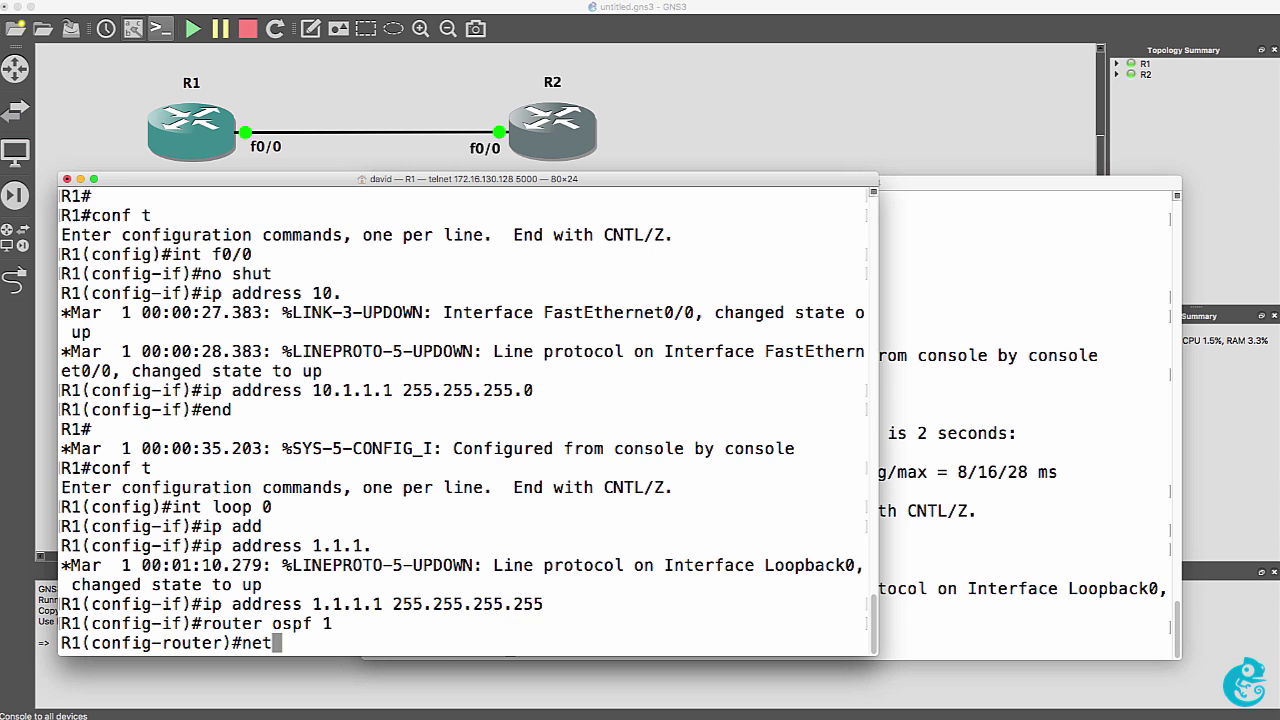
key(Tab)
text(0.0.0.0)
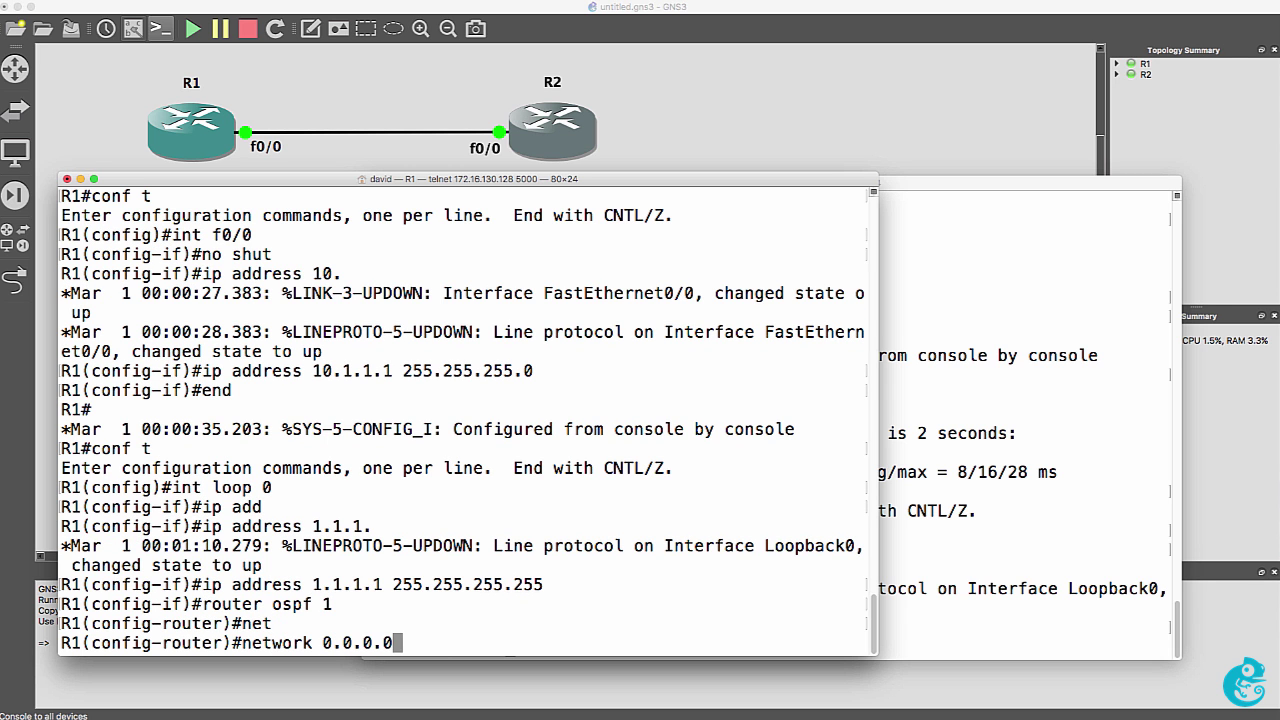
text( 255.255.255.255)
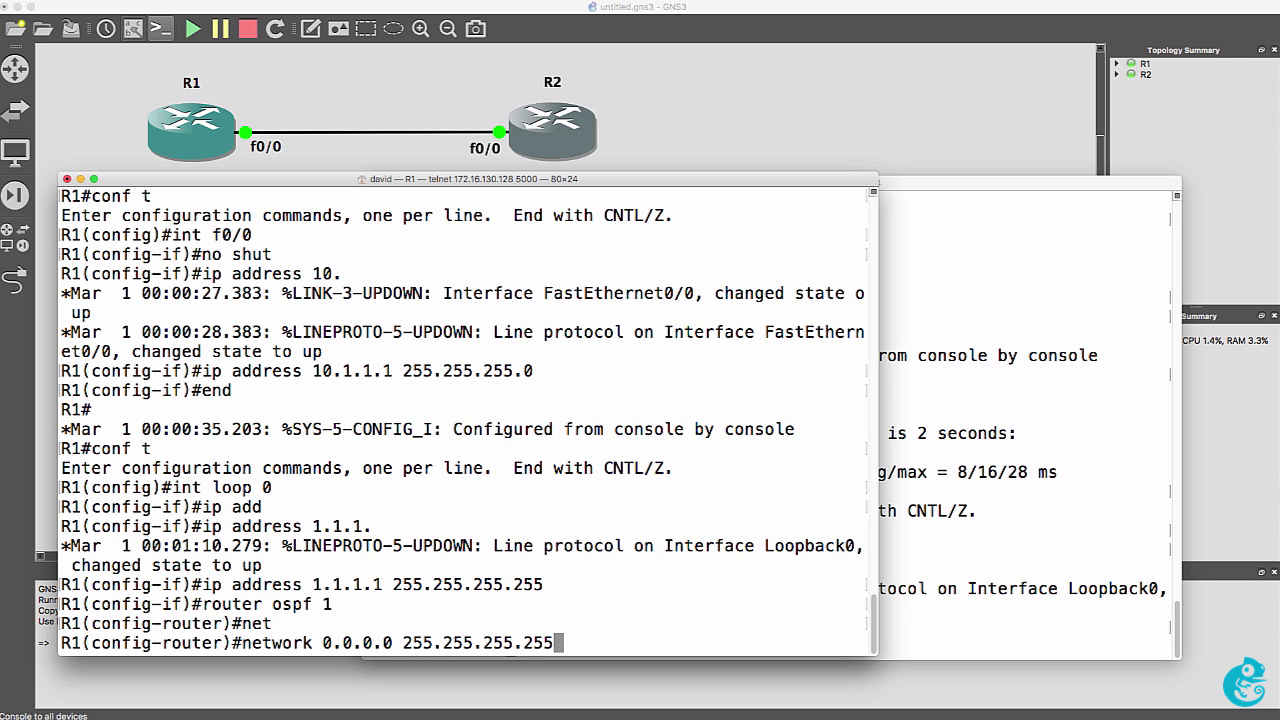
text( area 0)
key(Return)
Enable OSPF process 1 on R2 with network 0.0.0.0 255.255.255.255 area 0, fixing the wildcard typo
click(922, 433)
key(Return)
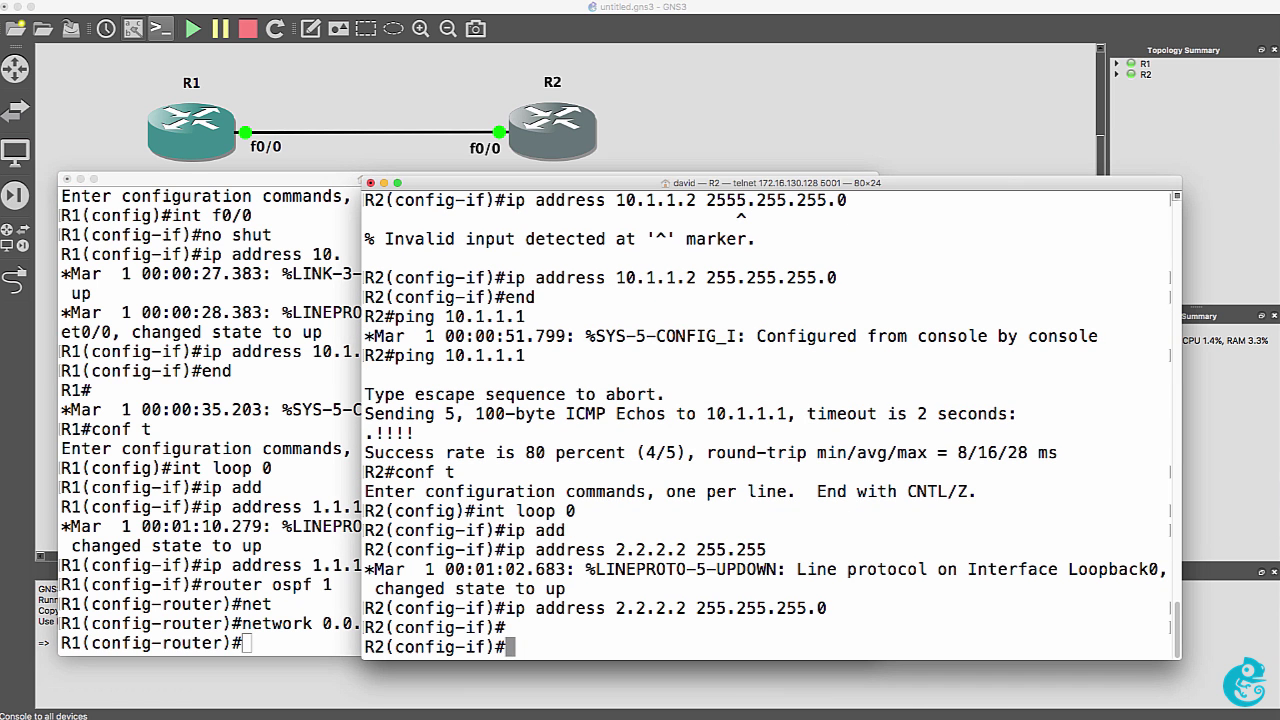
text(router ospf 1)
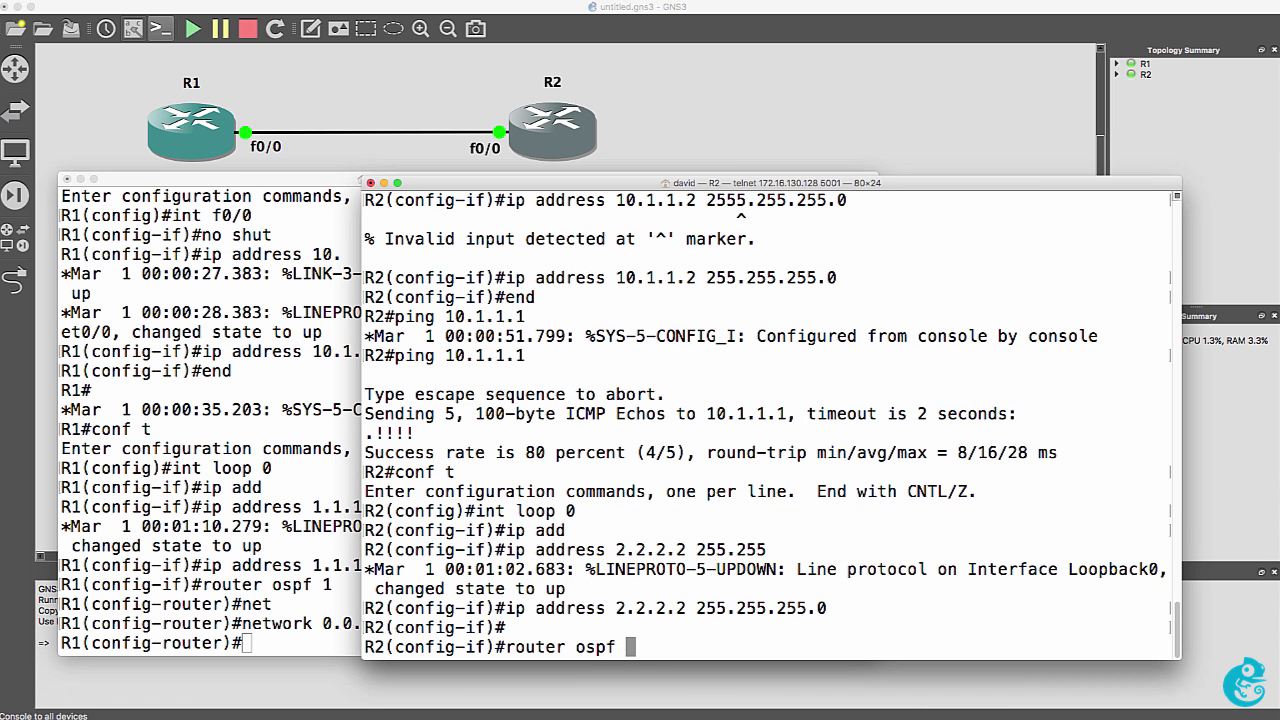
key(Return)
text(net)
key(Tab)
text(work )
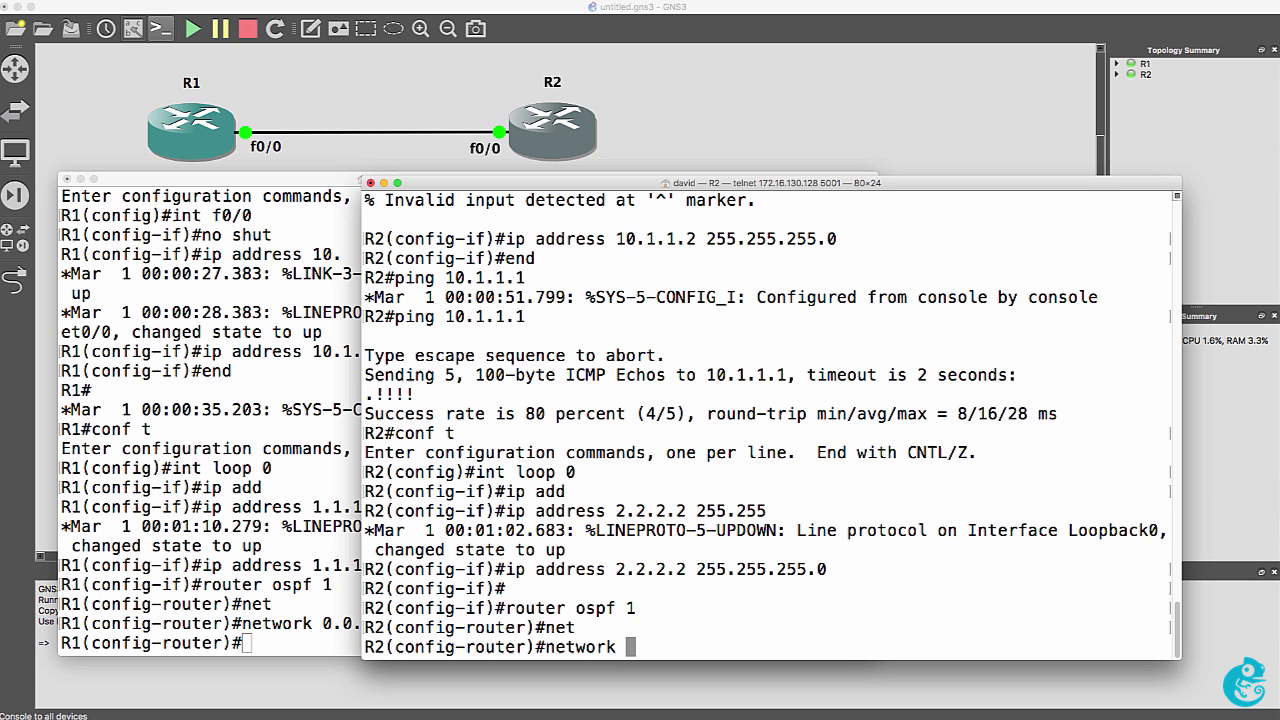
text(0.0.0.0 255.255.255 area 0)
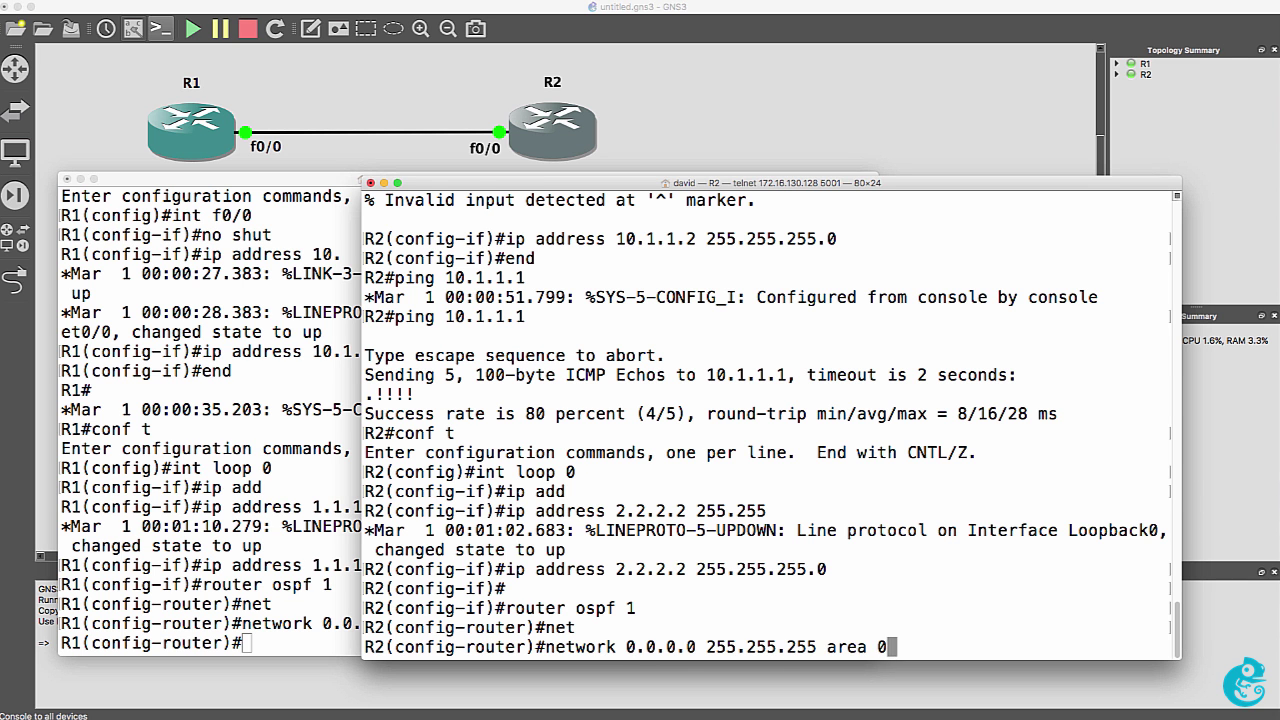
key(Return)
key(Up)
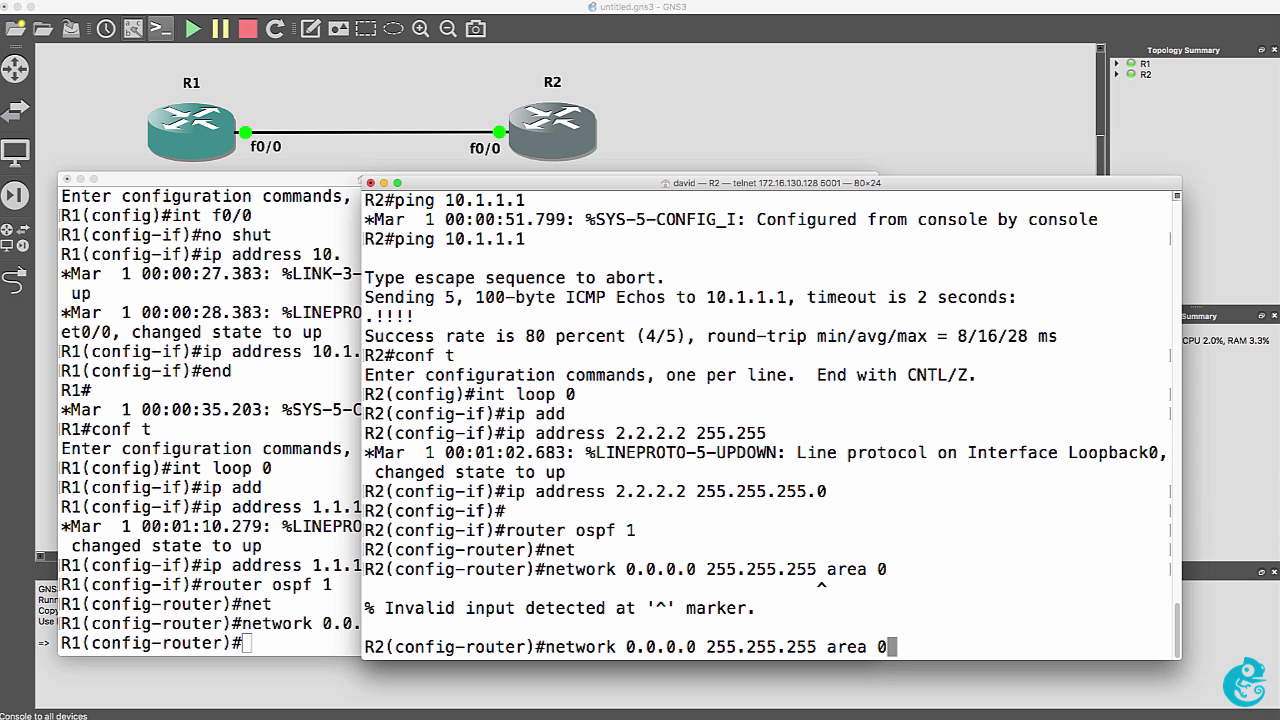
key(Left)
key(Left)
key(Left)
key(Left)
key(Left)
key(Left)
key(Left)
text(.255)
key(Return)
text(end)
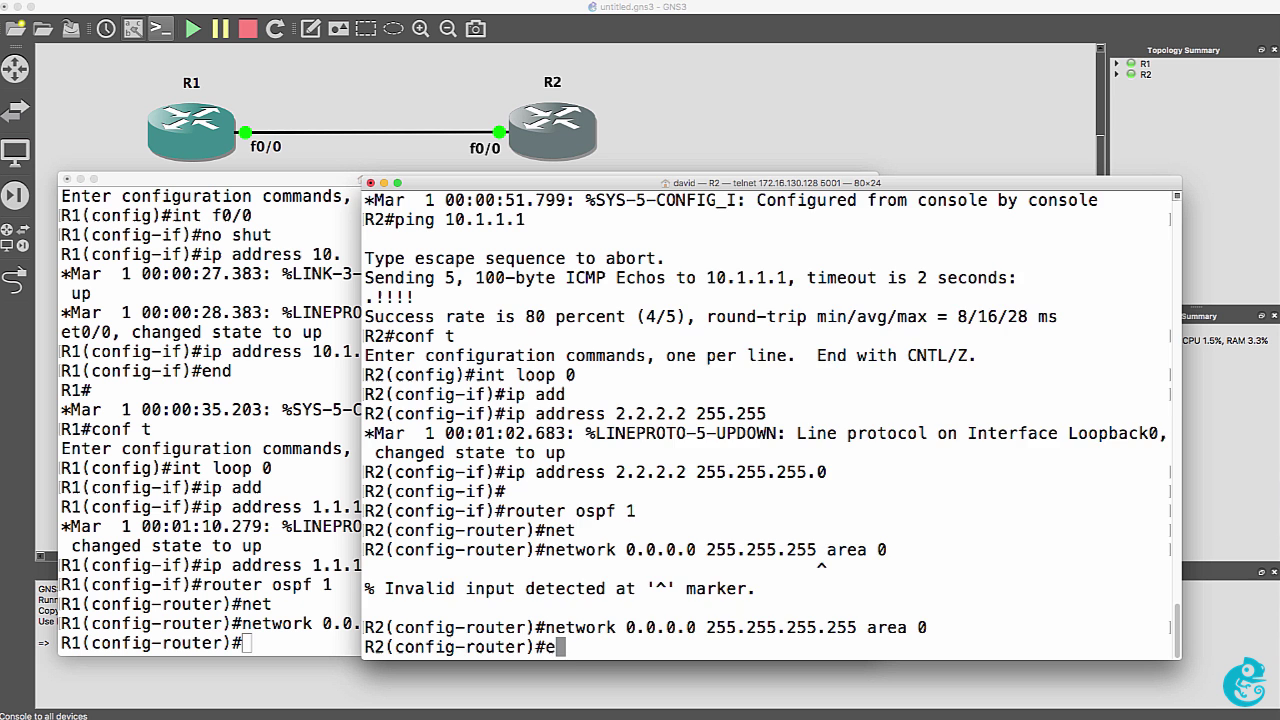
key(Return)
Check R2's routing table and confirm OSPF neighbor 1.1.1.1
text(sh ip route)
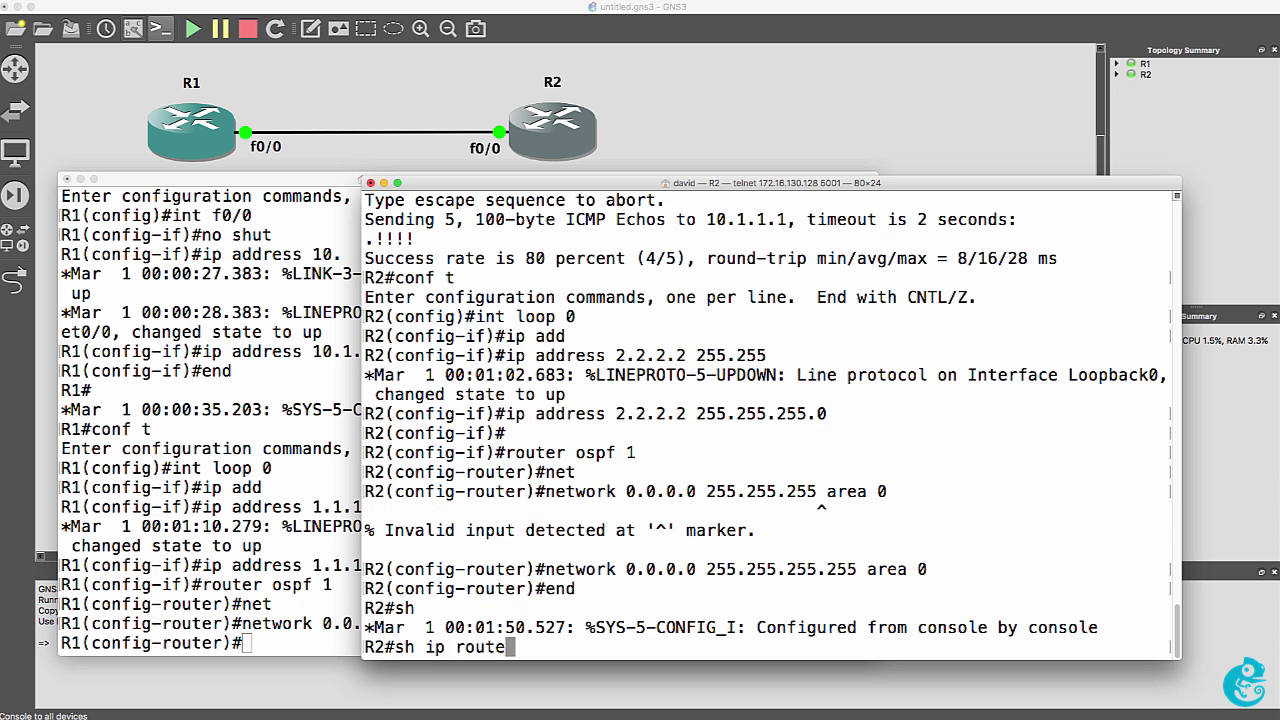
key(Return)
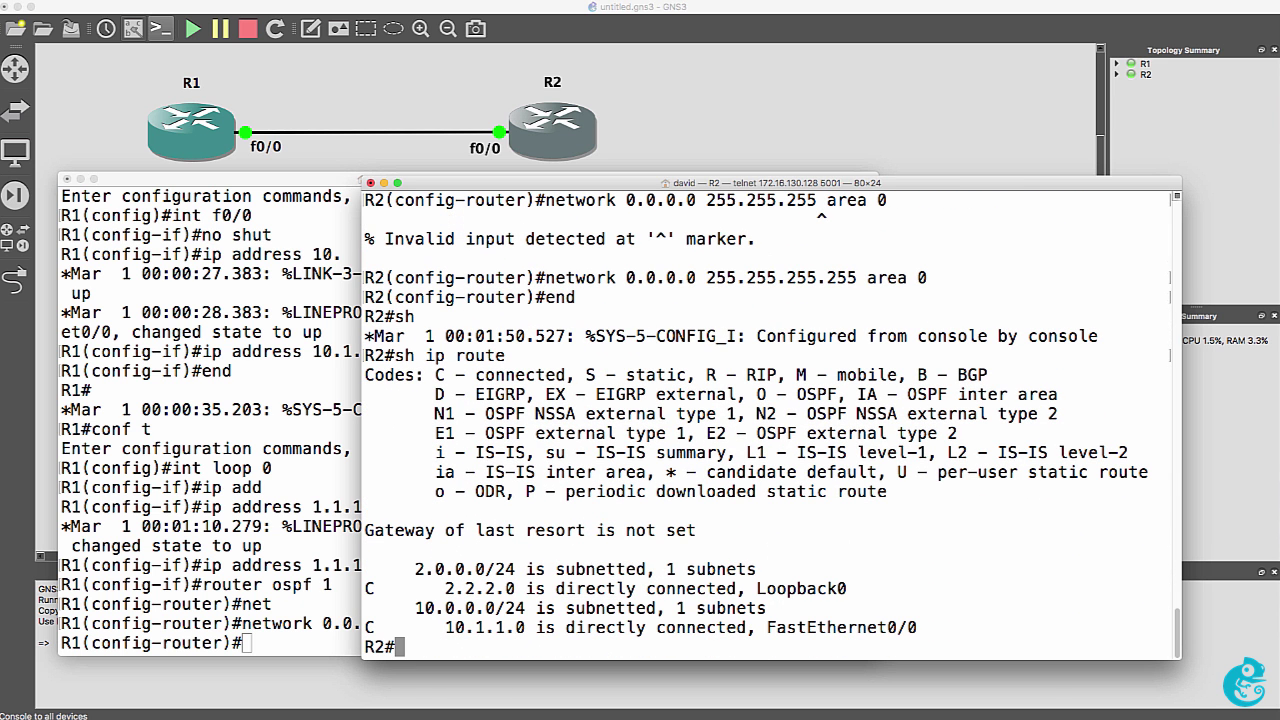
text(sh ip ospf)
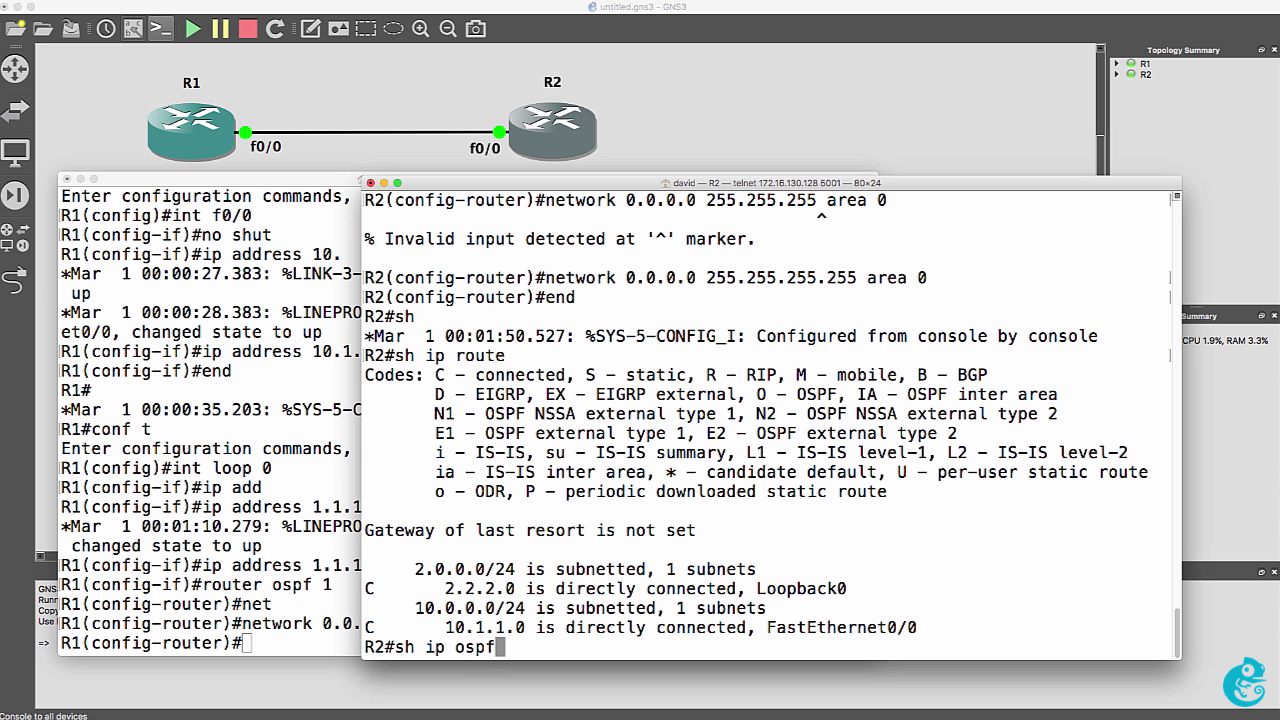
text( ne)
key(Tab)
key(Return)
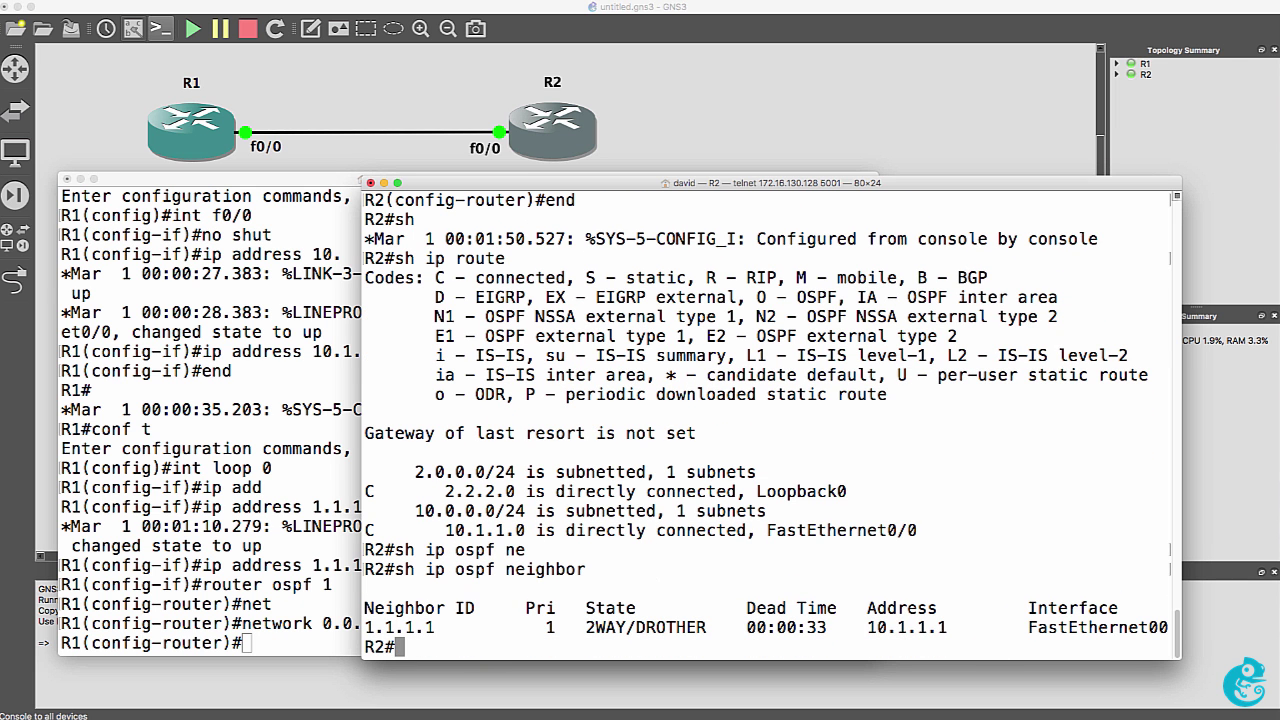
key(Up)
key(Return)
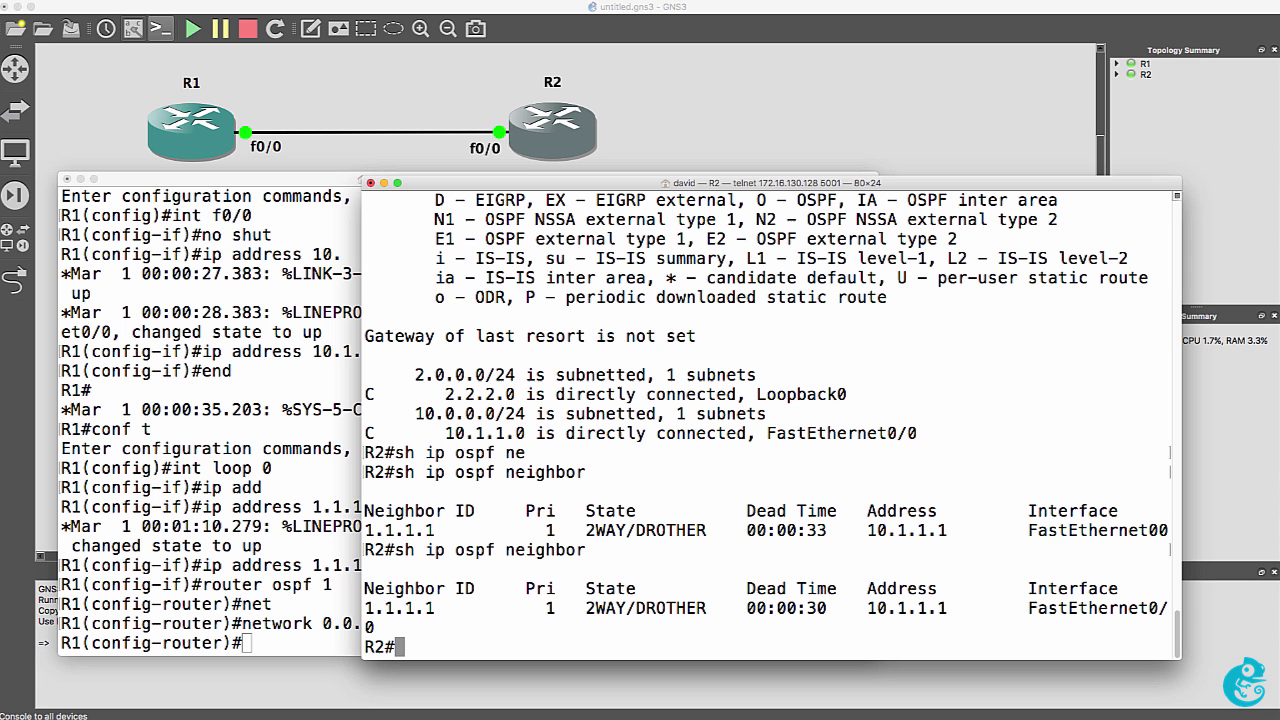
Exit configuration mode on R1 and check its OSPF neighbors with 'sh ip ospf nei'
click(275, 404)
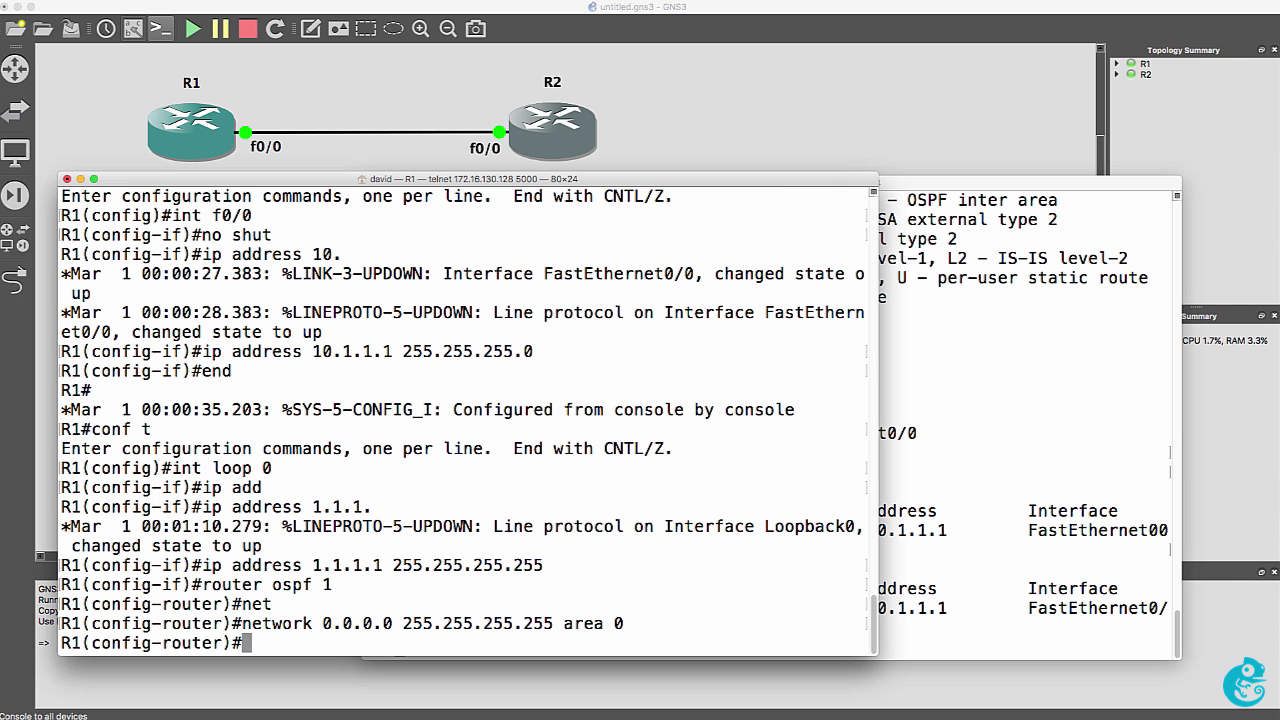
text(end)
key(Return)
text(sh ip osp)
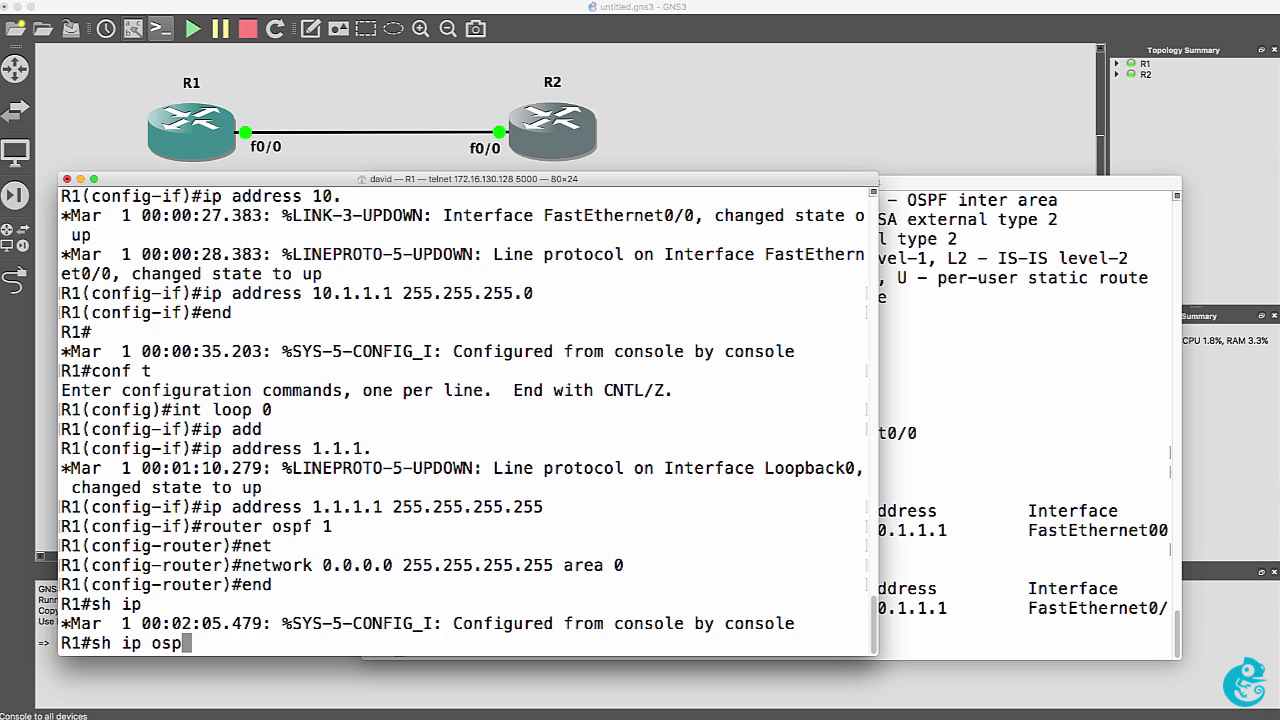
text(f nei)
key(Return)
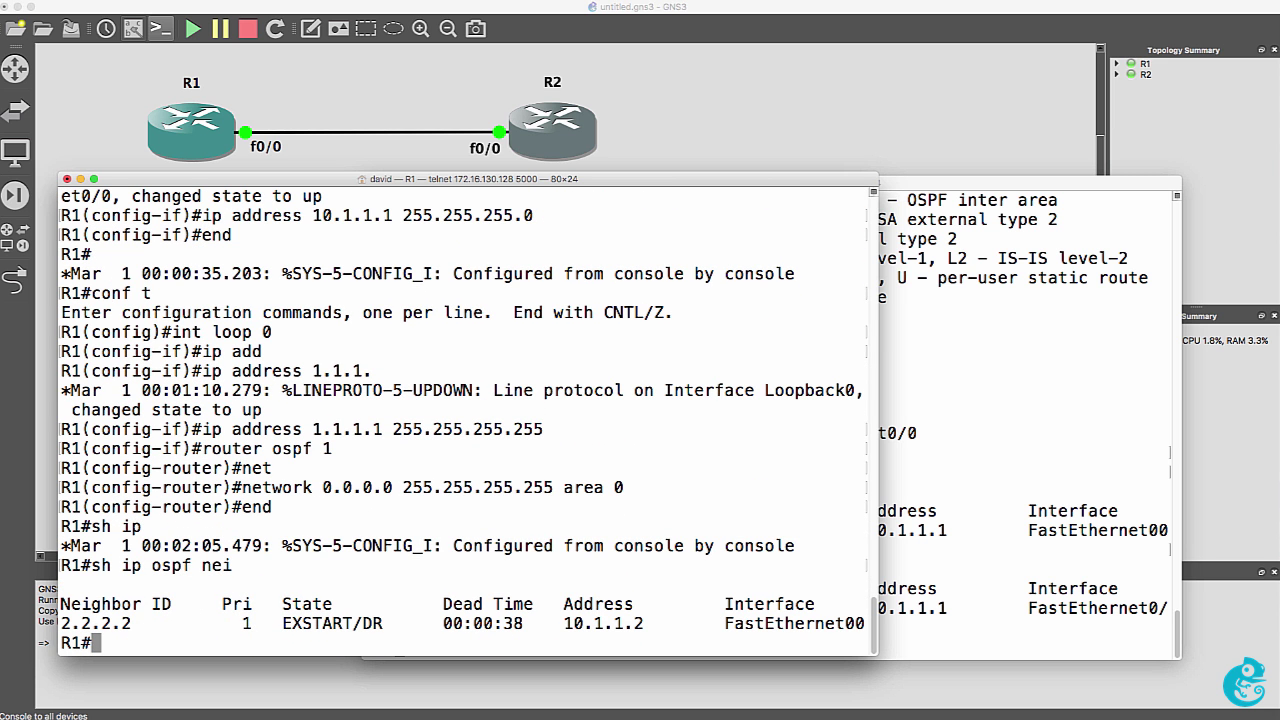
key(Up)
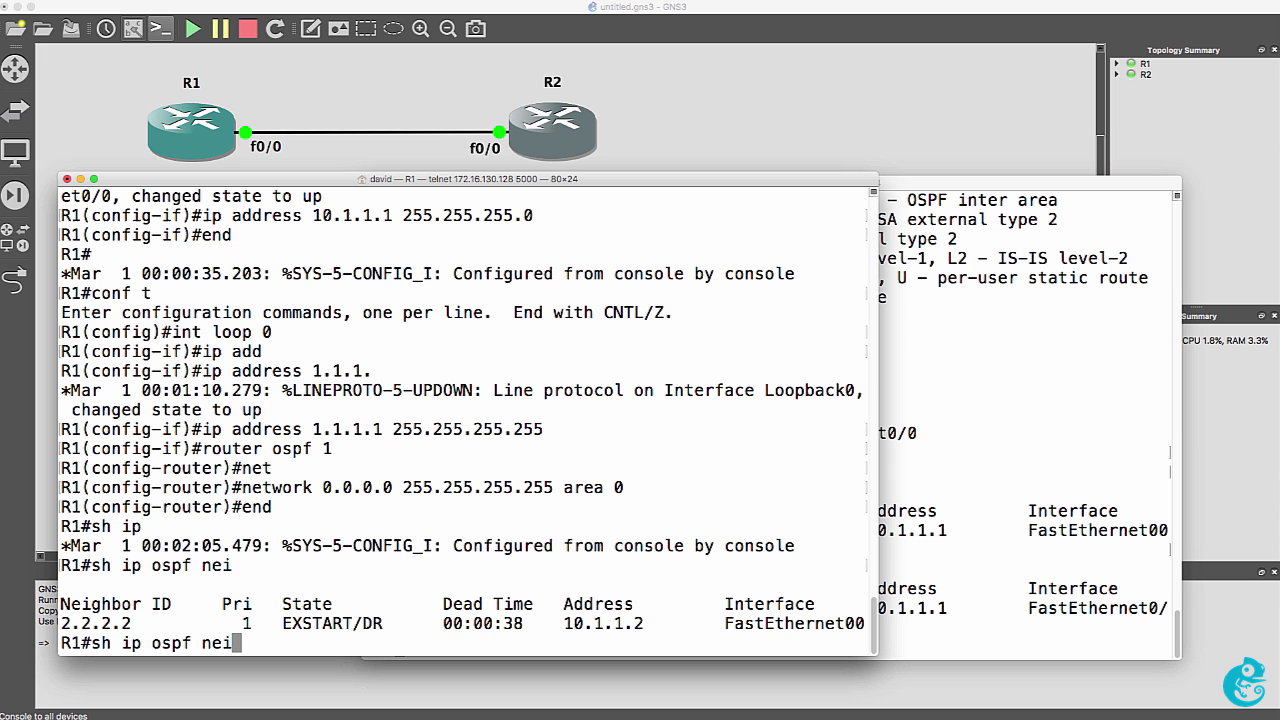
key(Return)
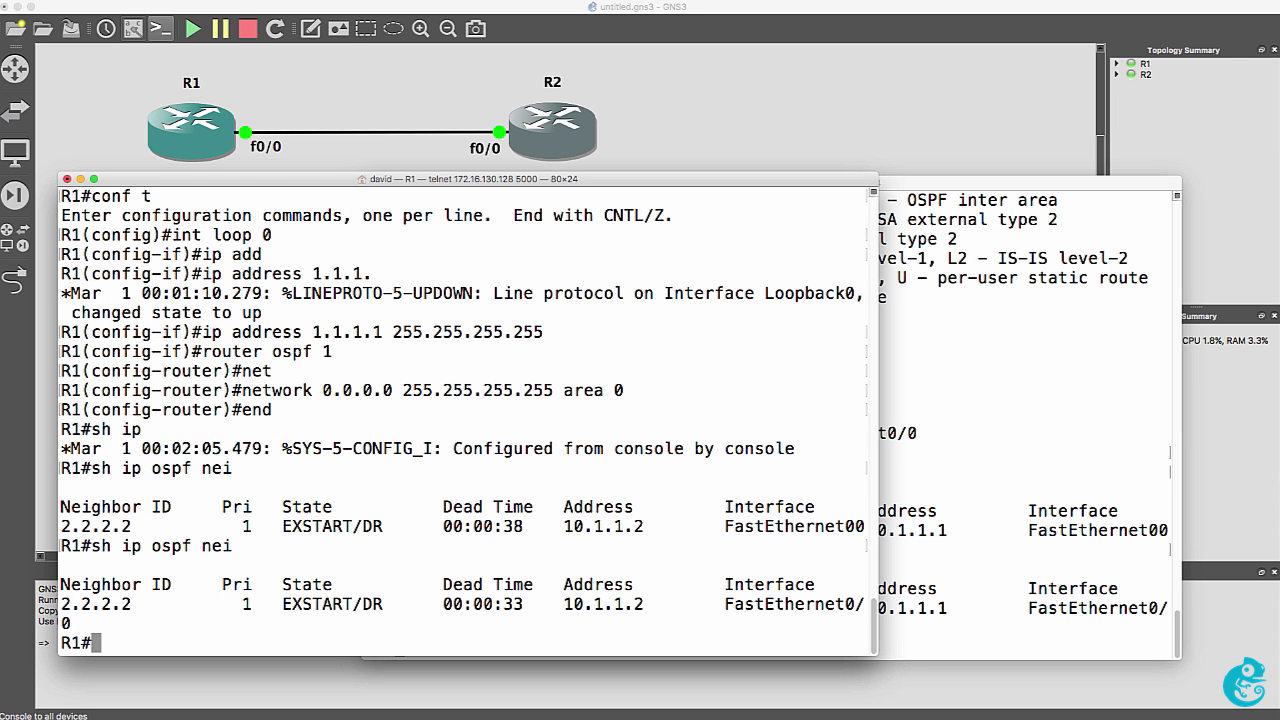
Recheck R1's OSPF neighbors until R2 reaches FULL, highlighting the adjacency change message
text(sh ip route)
key(Return)
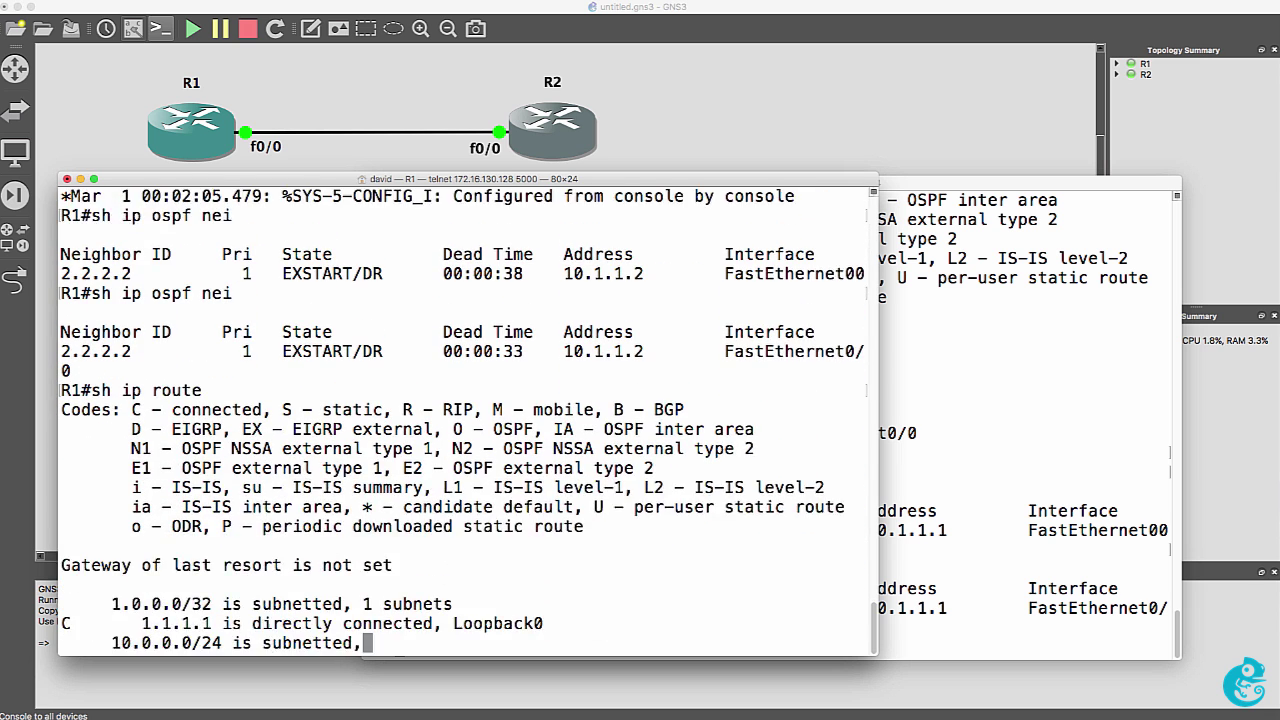
key(Up)
key(Up)
key(Return)
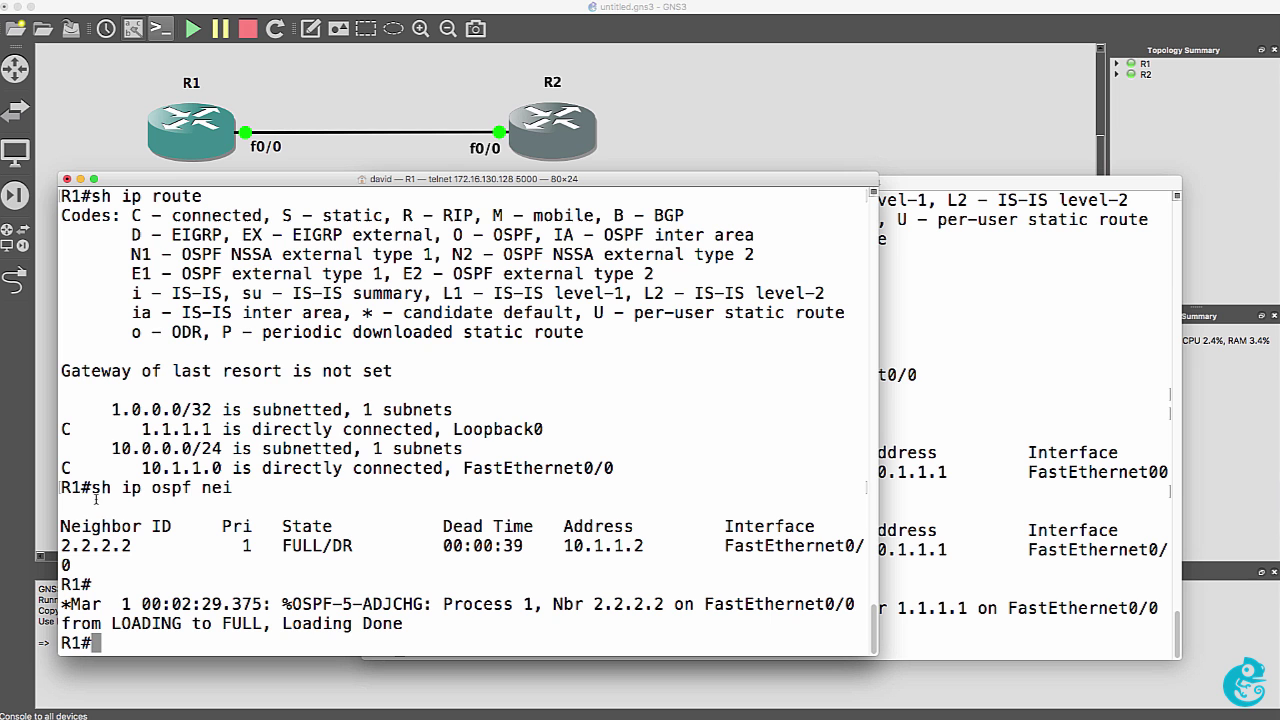
drag(283, 545, 316, 545)
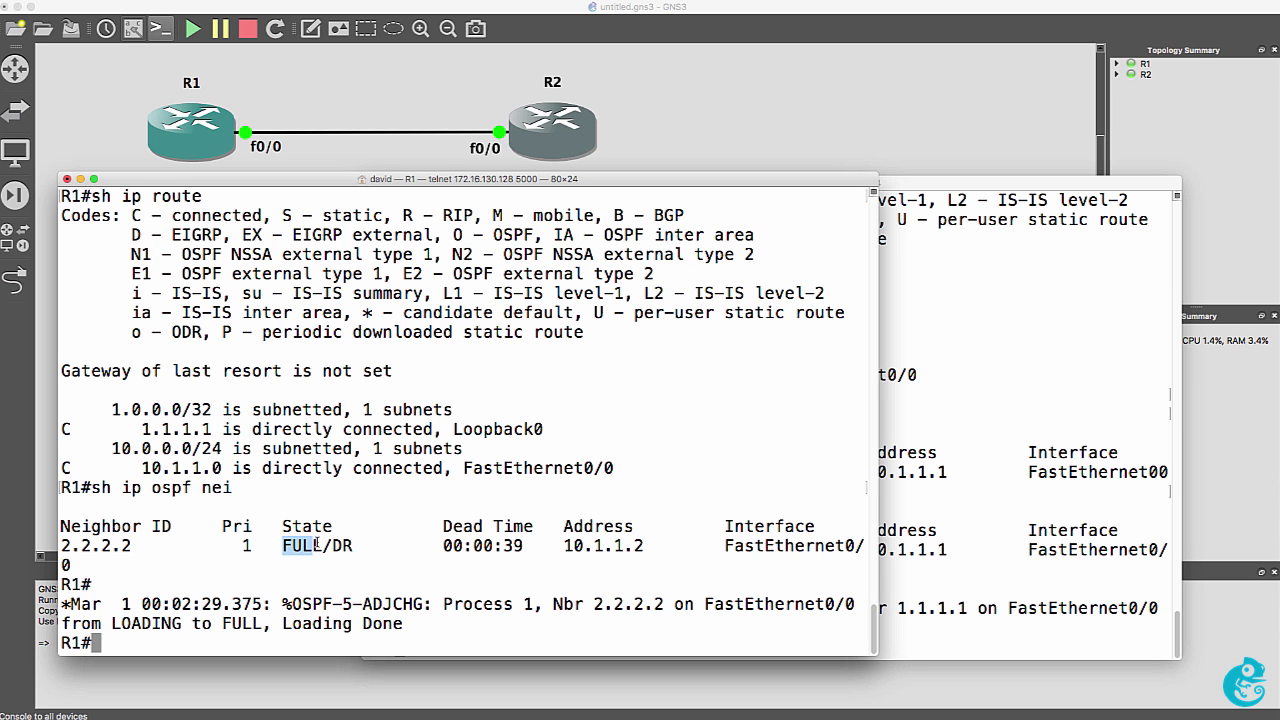
drag(64, 603, 482, 633)
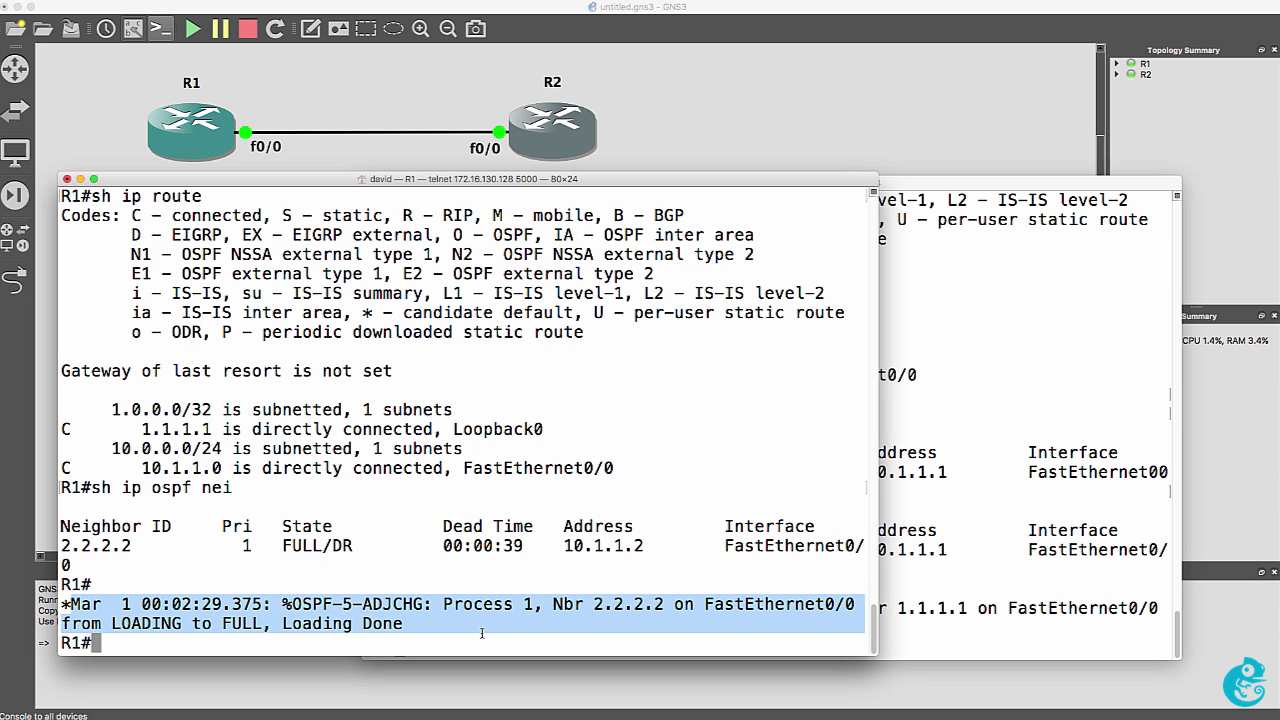
Confirm R1's OSPF route to 2.2.2.2 and ping 2.2.2.2 successfully 5/5, then bring R2's console forward
click(482, 633)
text(sh ip route)
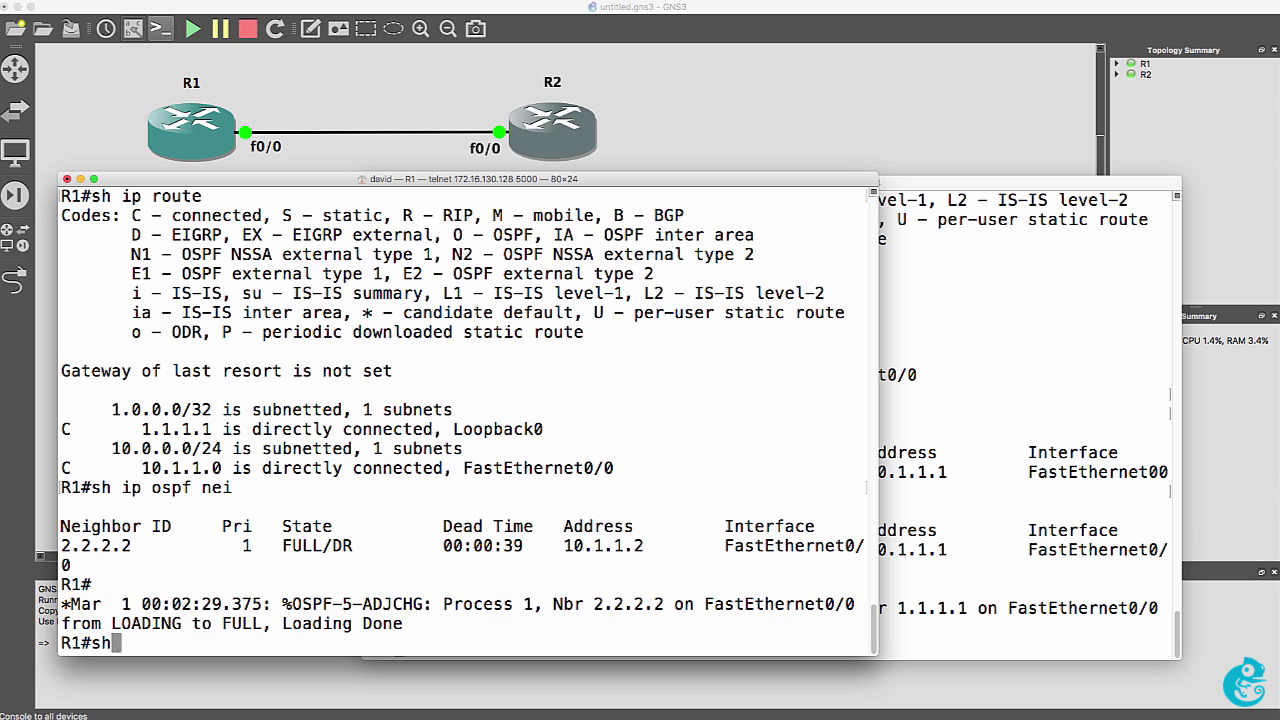
key(Return)
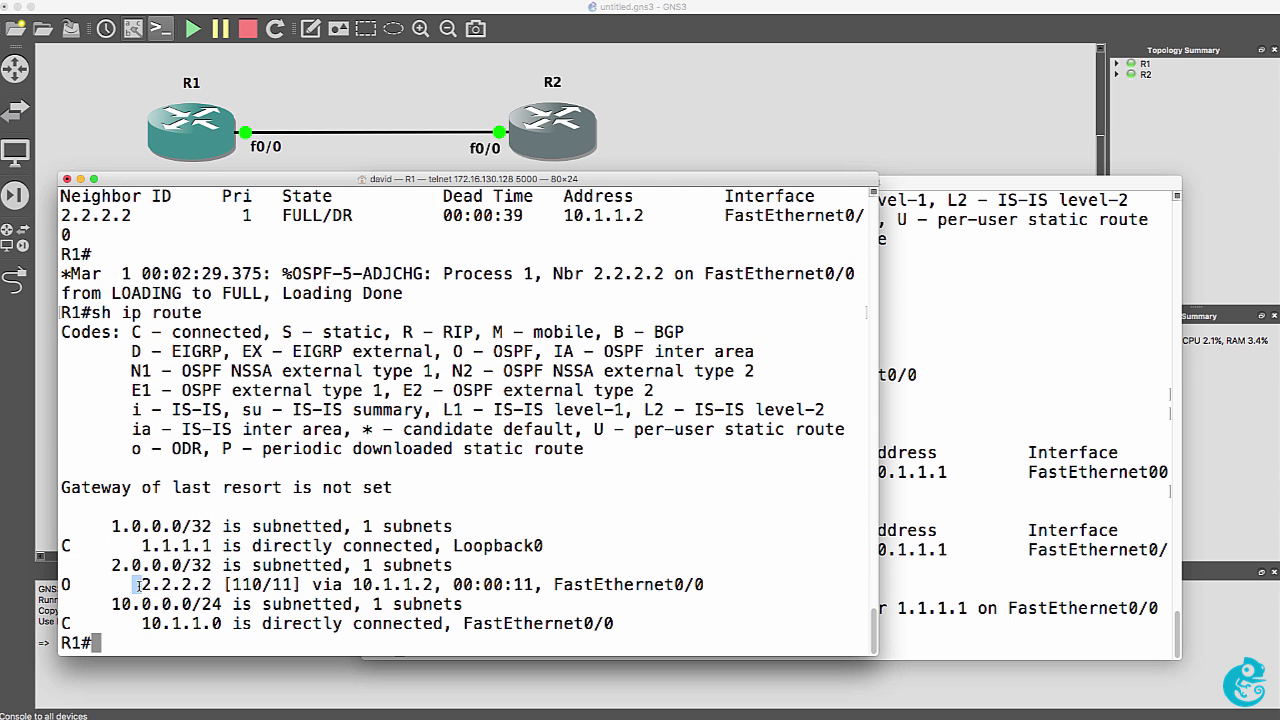
drag(134, 584, 196, 584)
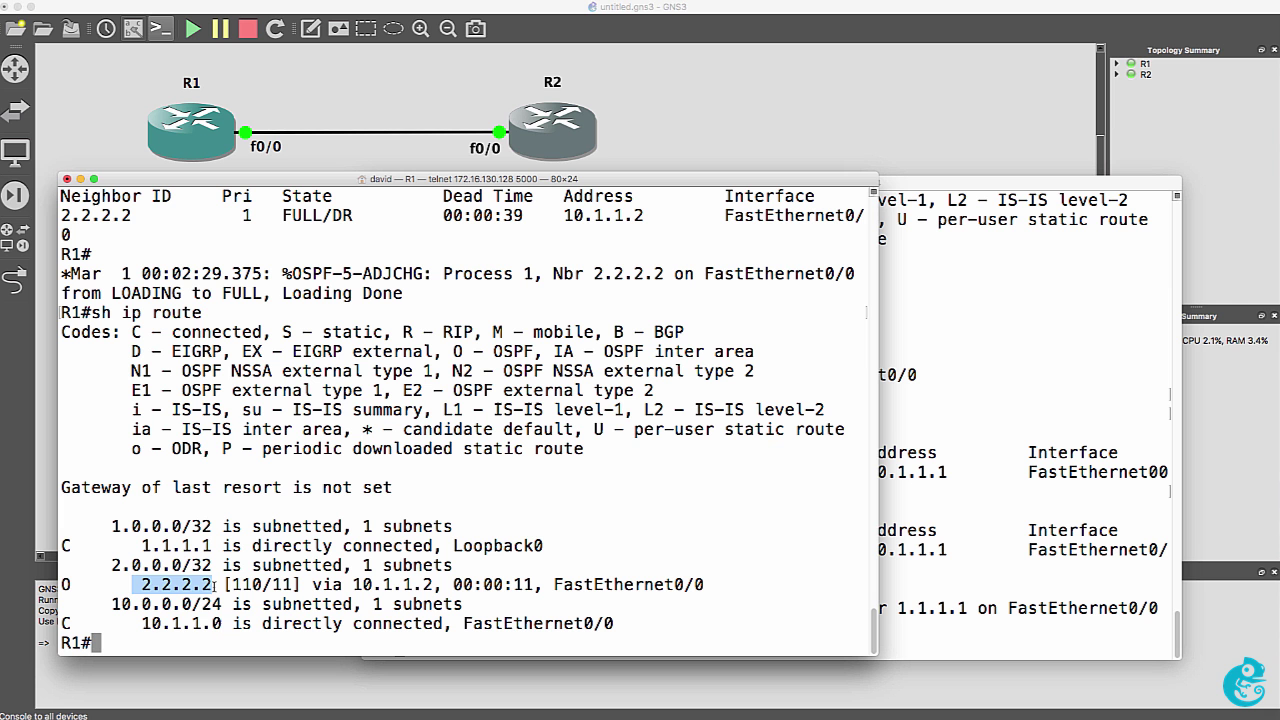
text(ping 2.2.2.2)
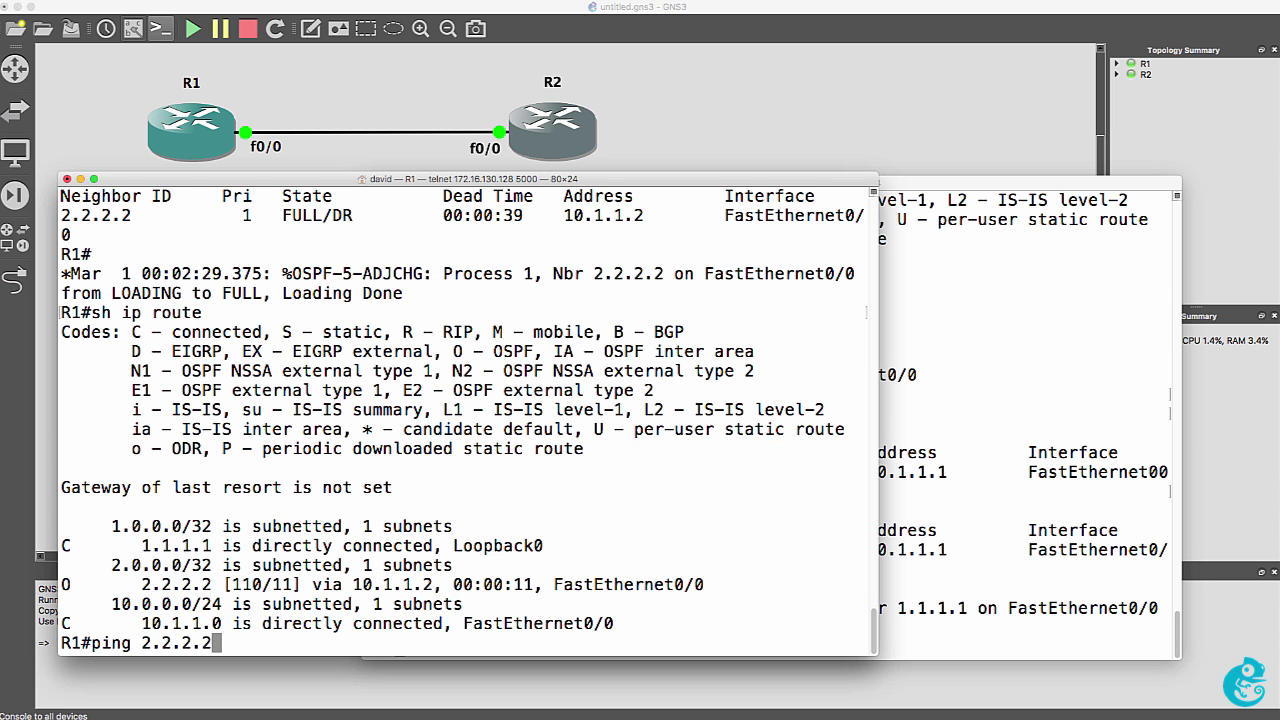
key(Return)
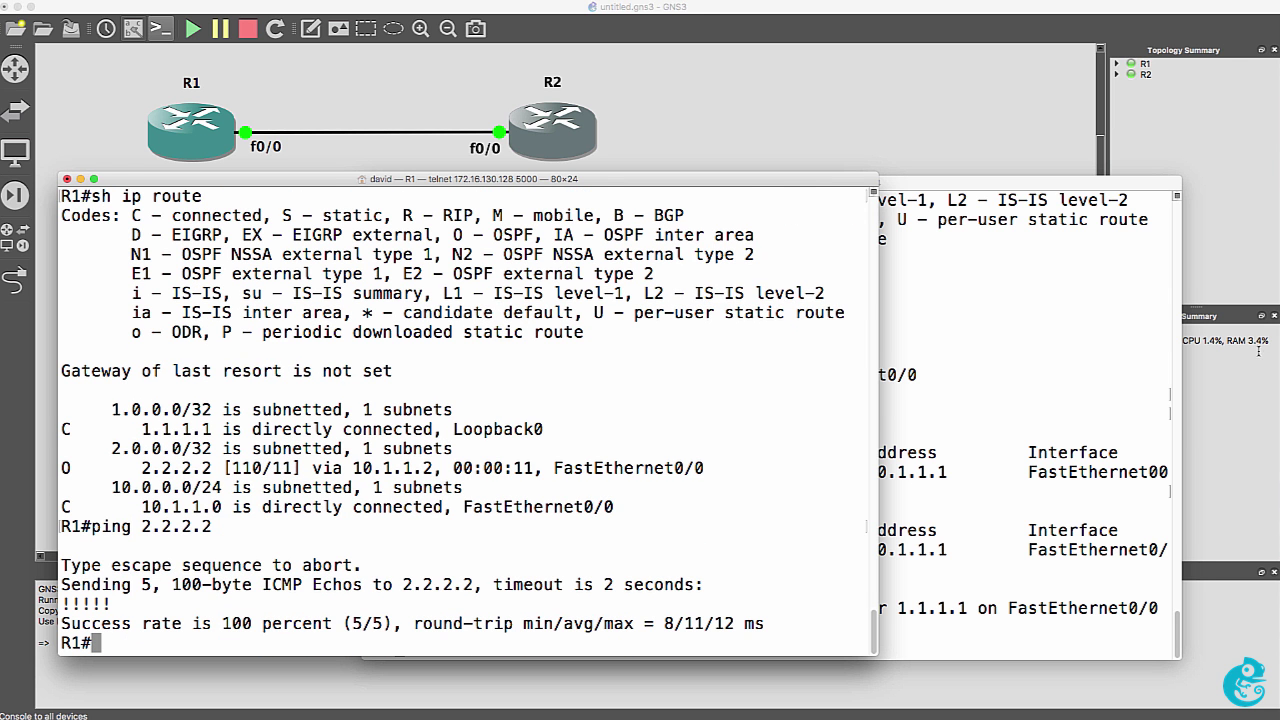
click(942, 384)
On R2, verify the OSPF-learned route to 1.1.1.1 and ping 1.1.1.1 successfully
text(sh ip route)
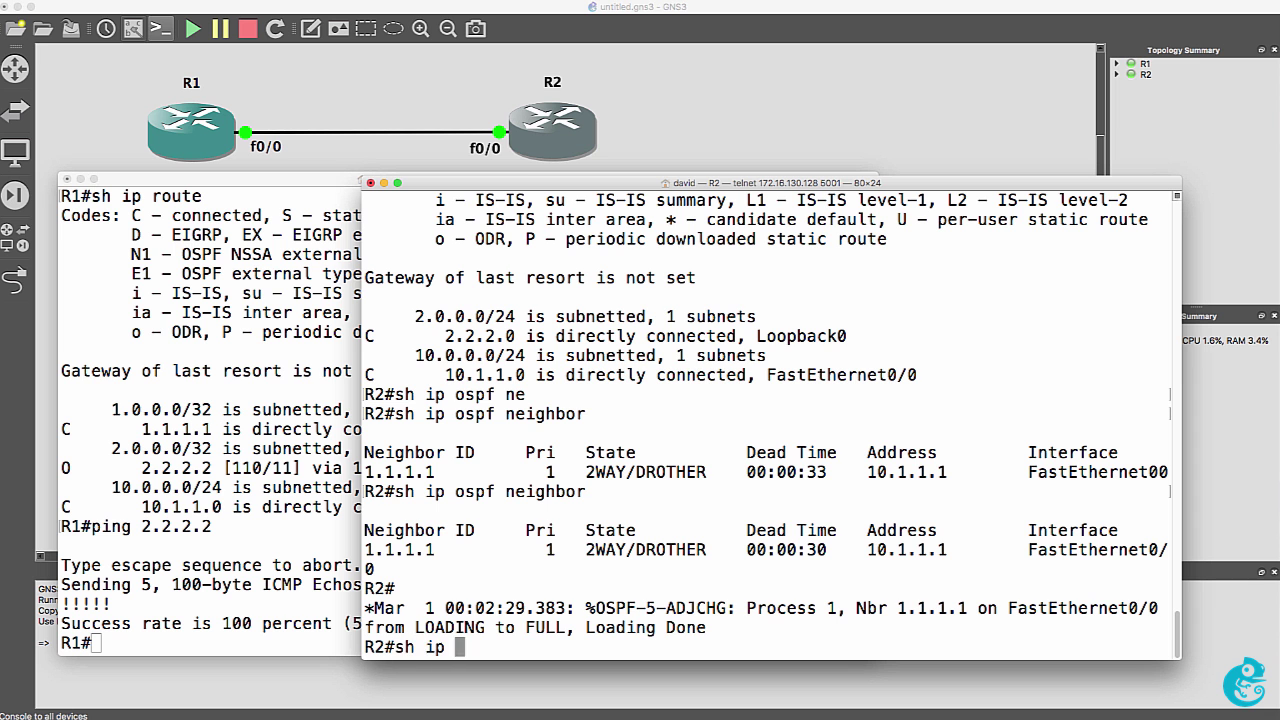
key(Return)
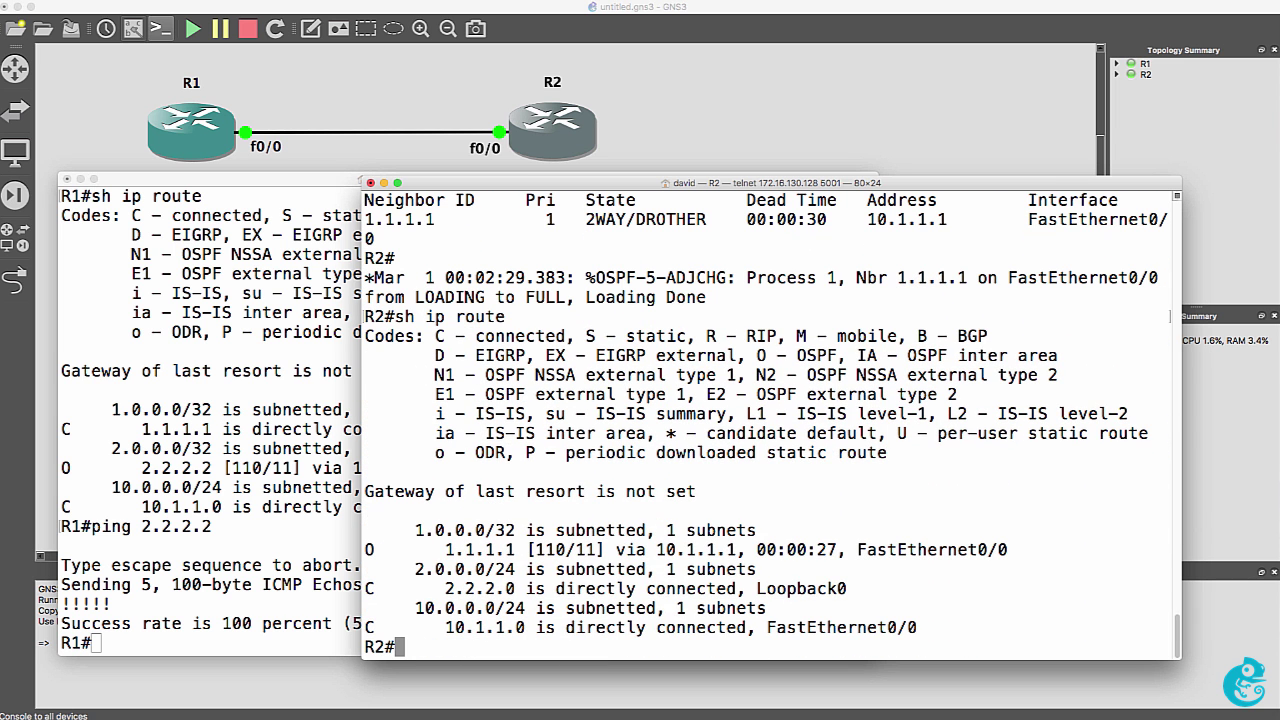
drag(446, 549, 478, 550)
text(pubg)
key(BackSpace)
key(BackSpace)
key(BackSpace)
key(BackSpace)
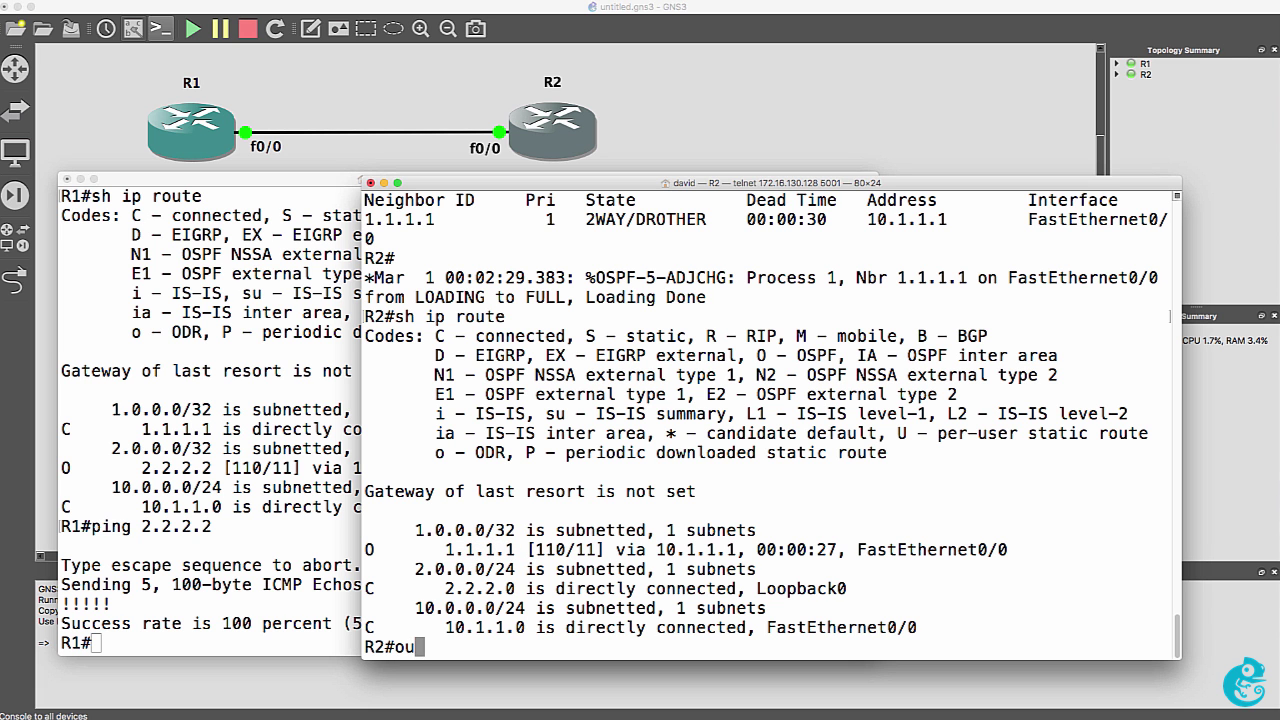
text(ping 1.1.1.1)
key(Return)
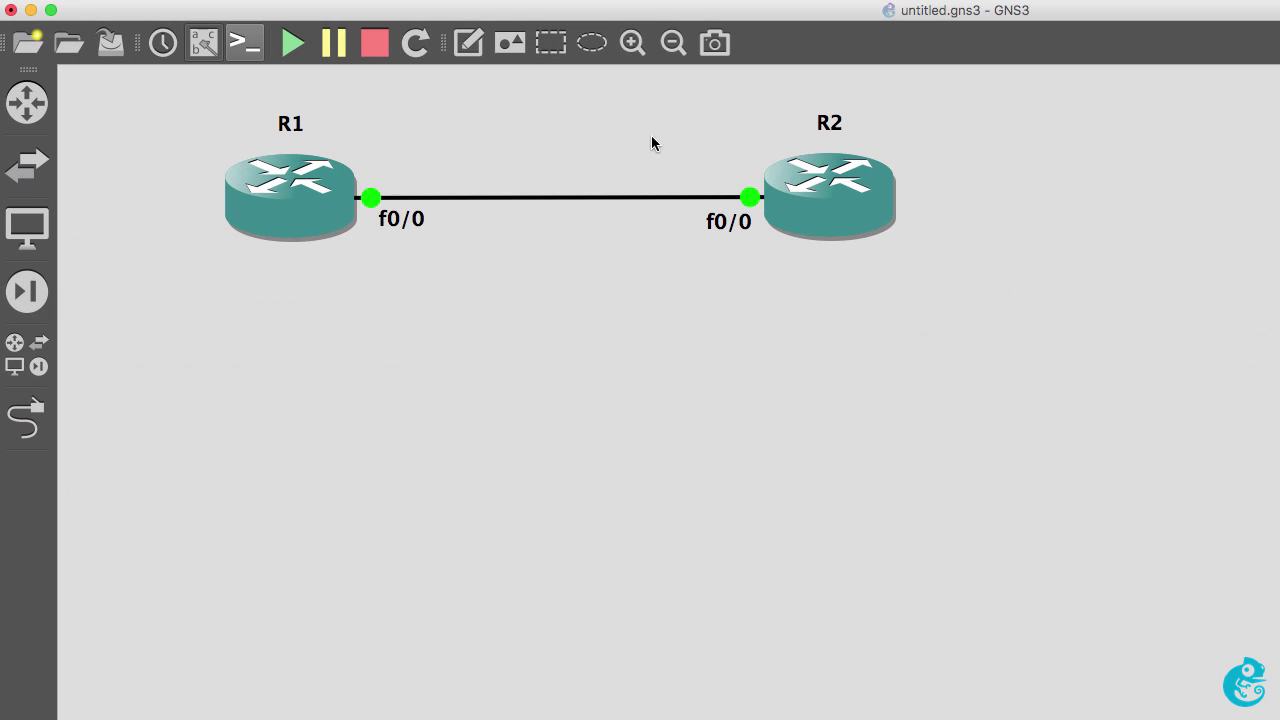
Label R1 'Loop 0: 1.1.1.1' and duplicate it above R2 as 'Loop 0: 2.2.2.2'
click(241, 92)
text(Loop)
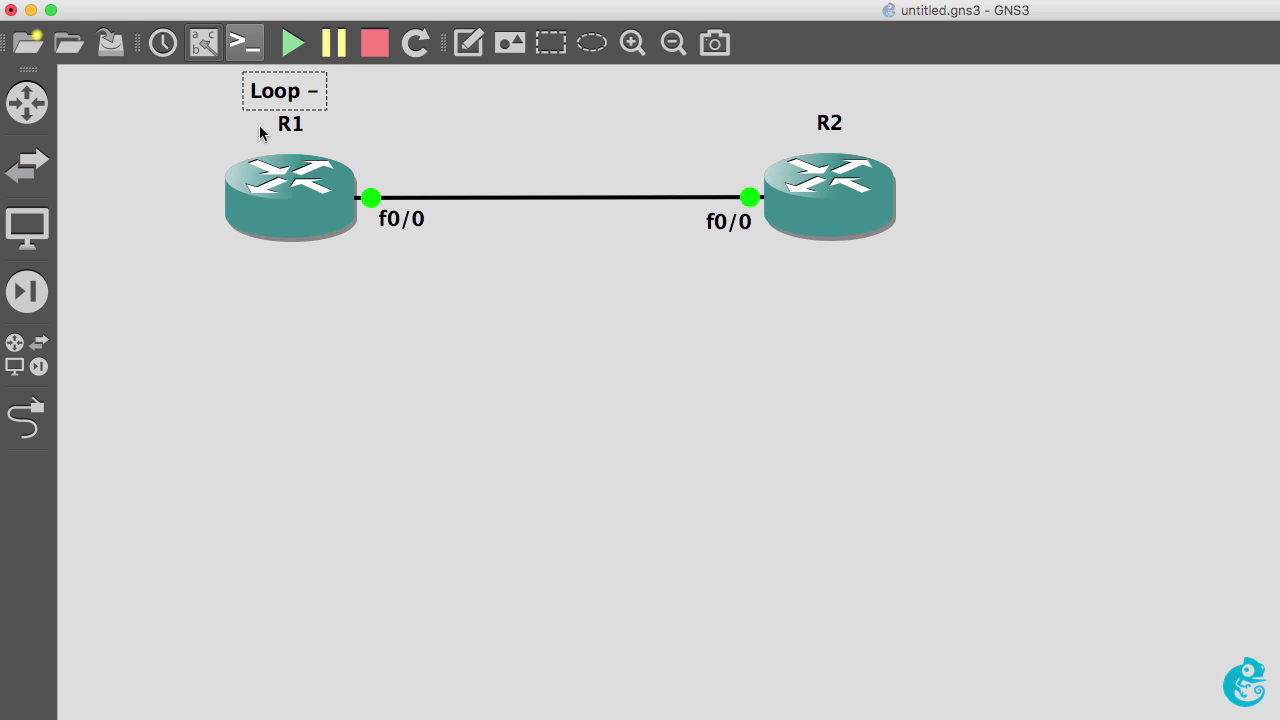
text( 0: 1.1.1.1)
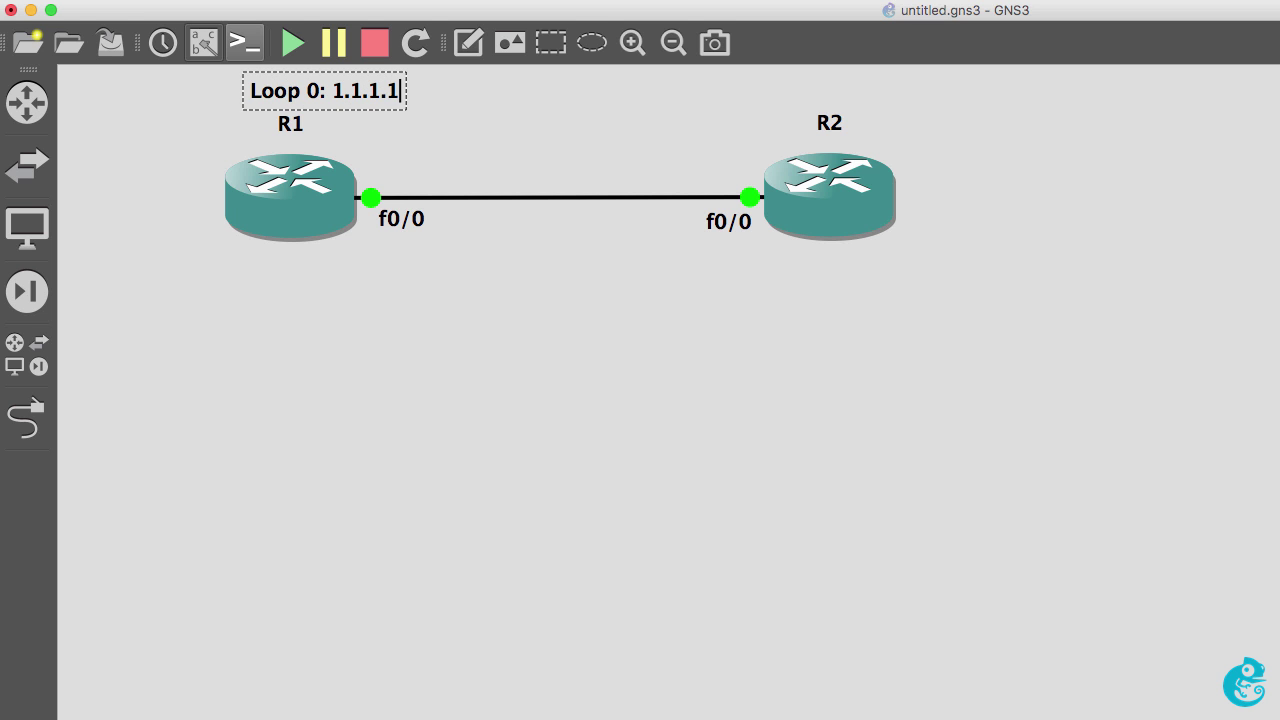
click(732, 376)
right_click(371, 88)
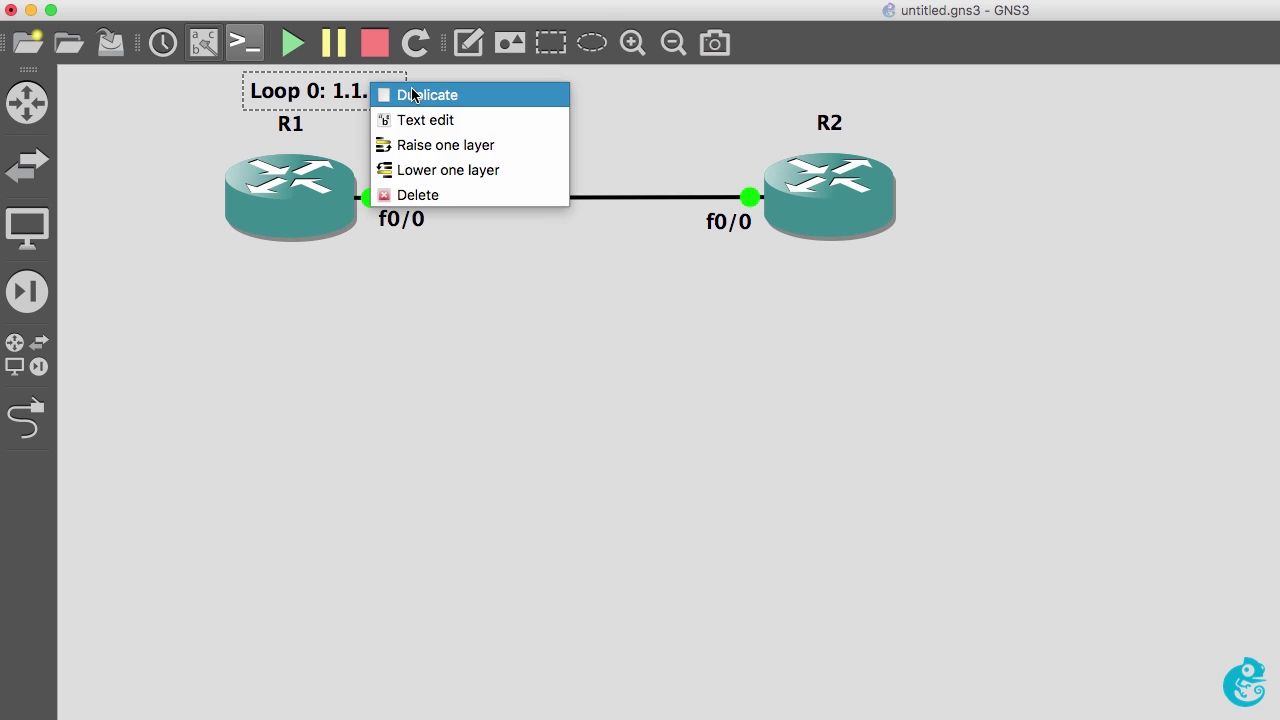
click(414, 94)
drag(403, 134, 887, 103)
double_click(887, 103)
key(BackSpace)
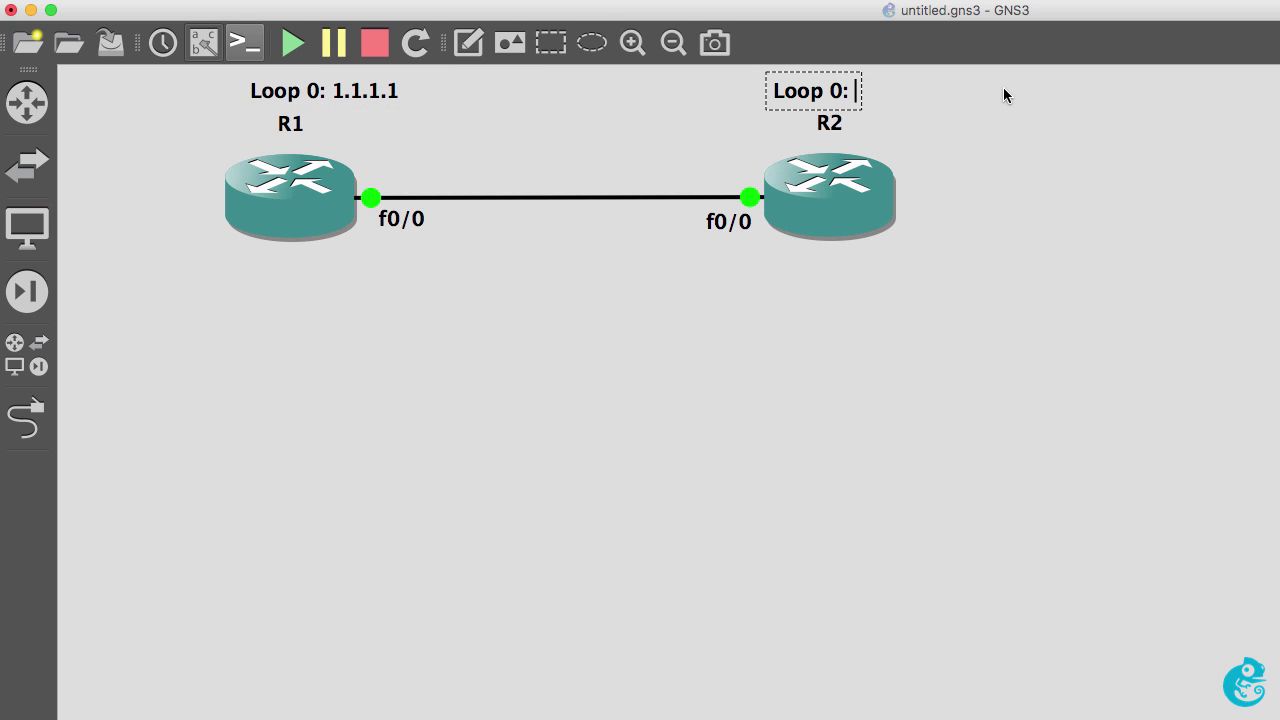
text(2.2.2.2)
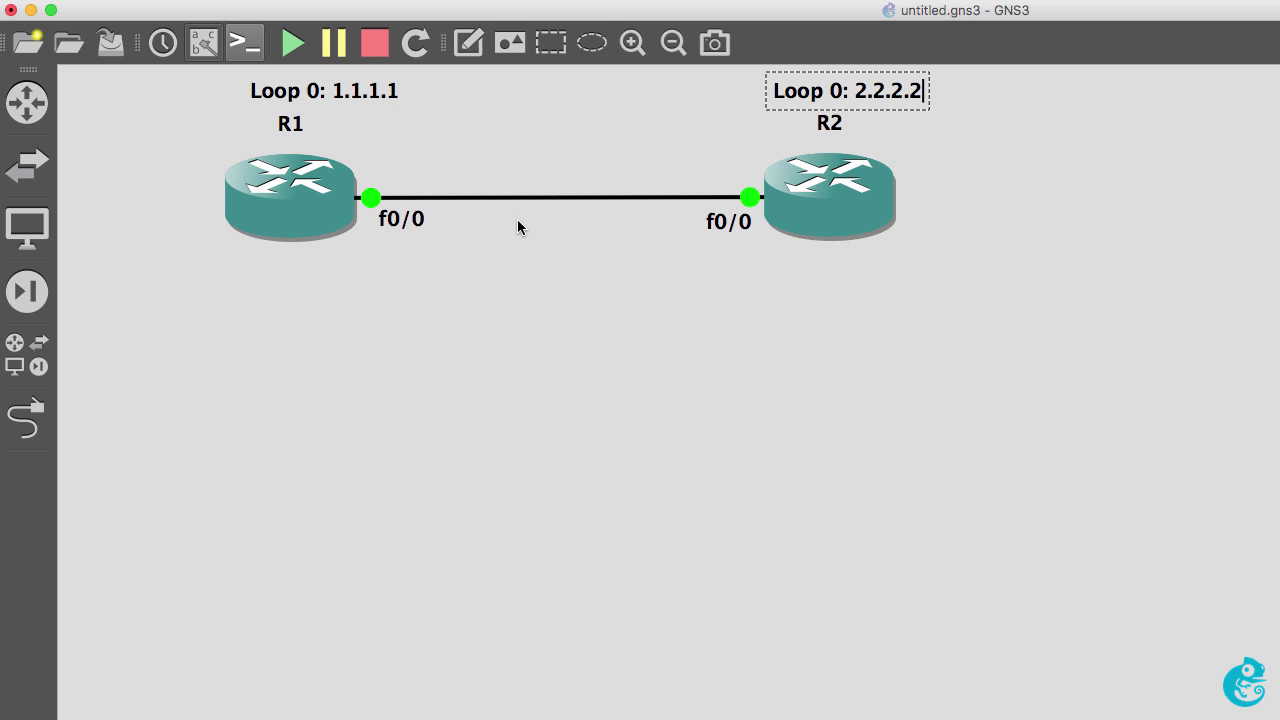
Add note '10.1.1.1/24' below R1's f0/0 and duplicate it below R2's f0/0 as '10.1.1.2/24'
click(468, 42)
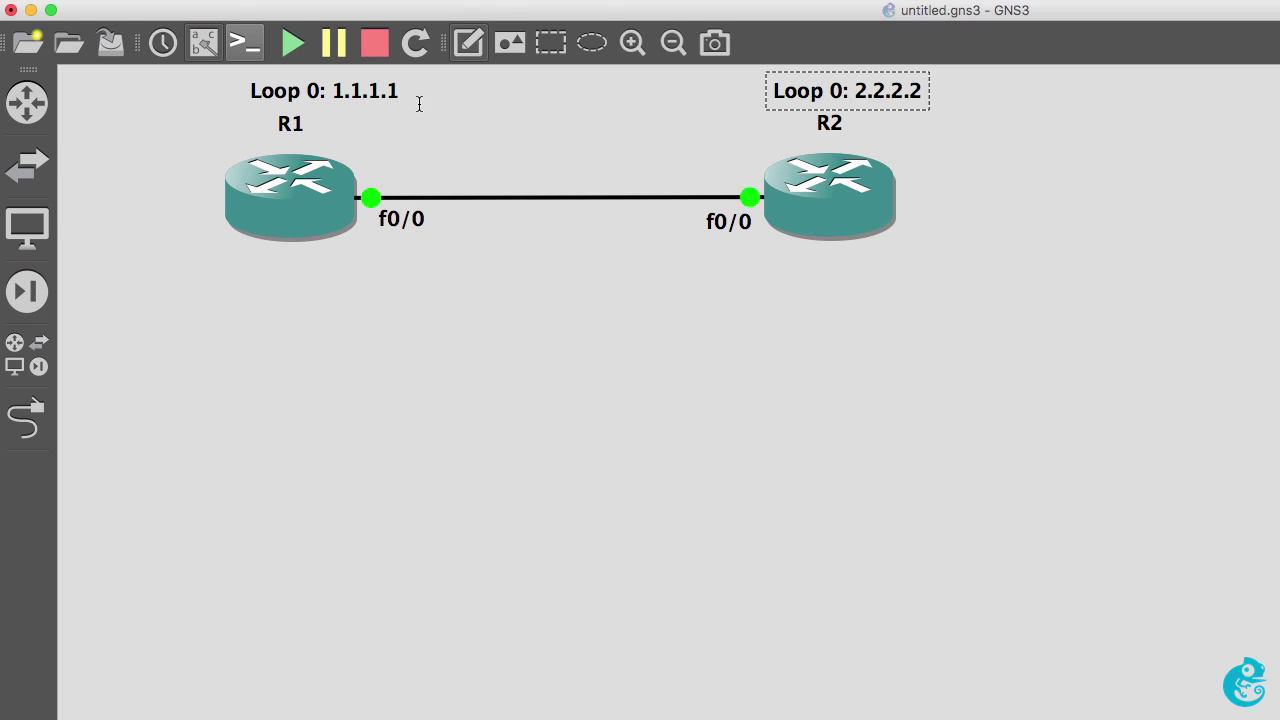
click(377, 251)
text(10.1.1.1/24)
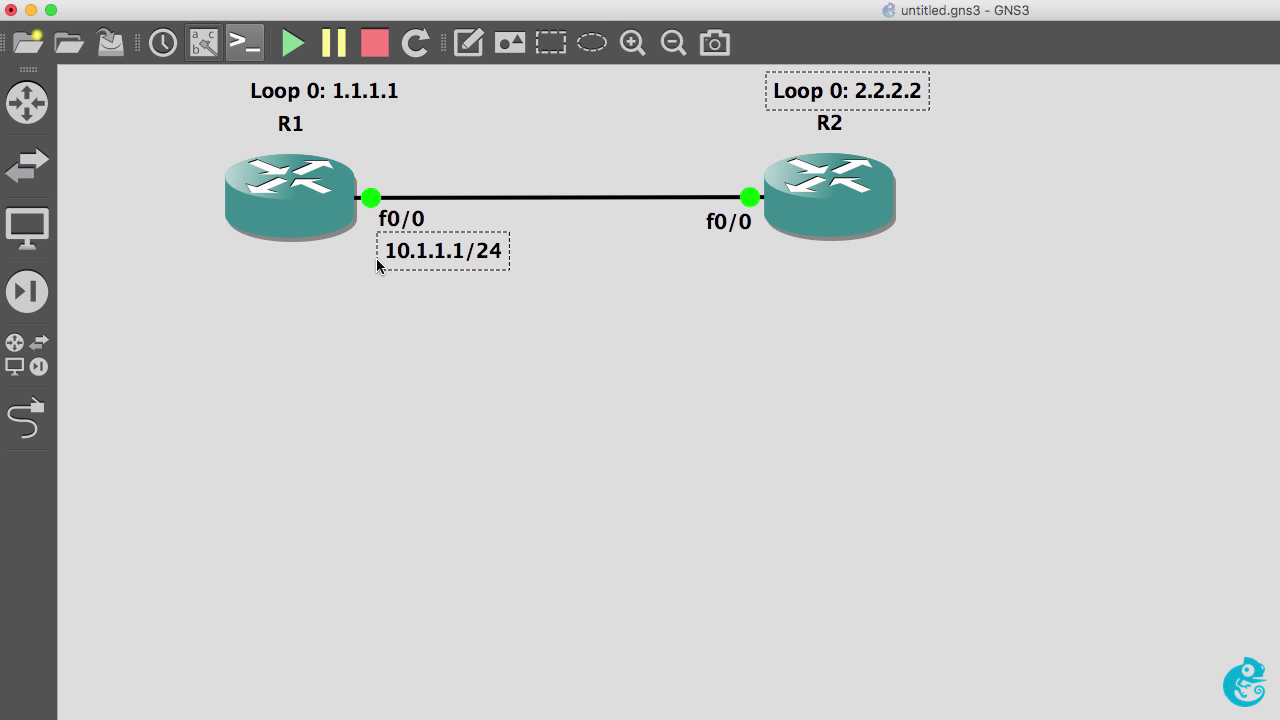
click(400, 268)
click(400, 256)
right_click(399, 258)
click(443, 274)
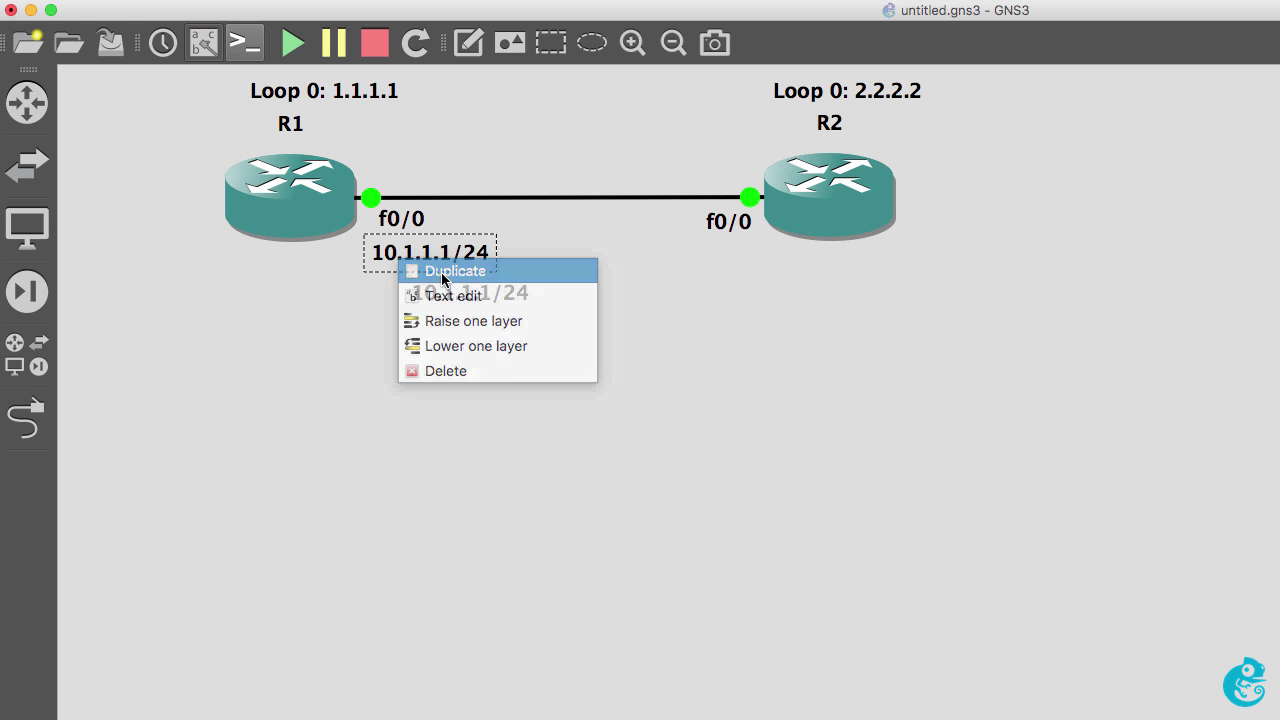
drag(506, 303, 718, 267)
double_click(718, 267)
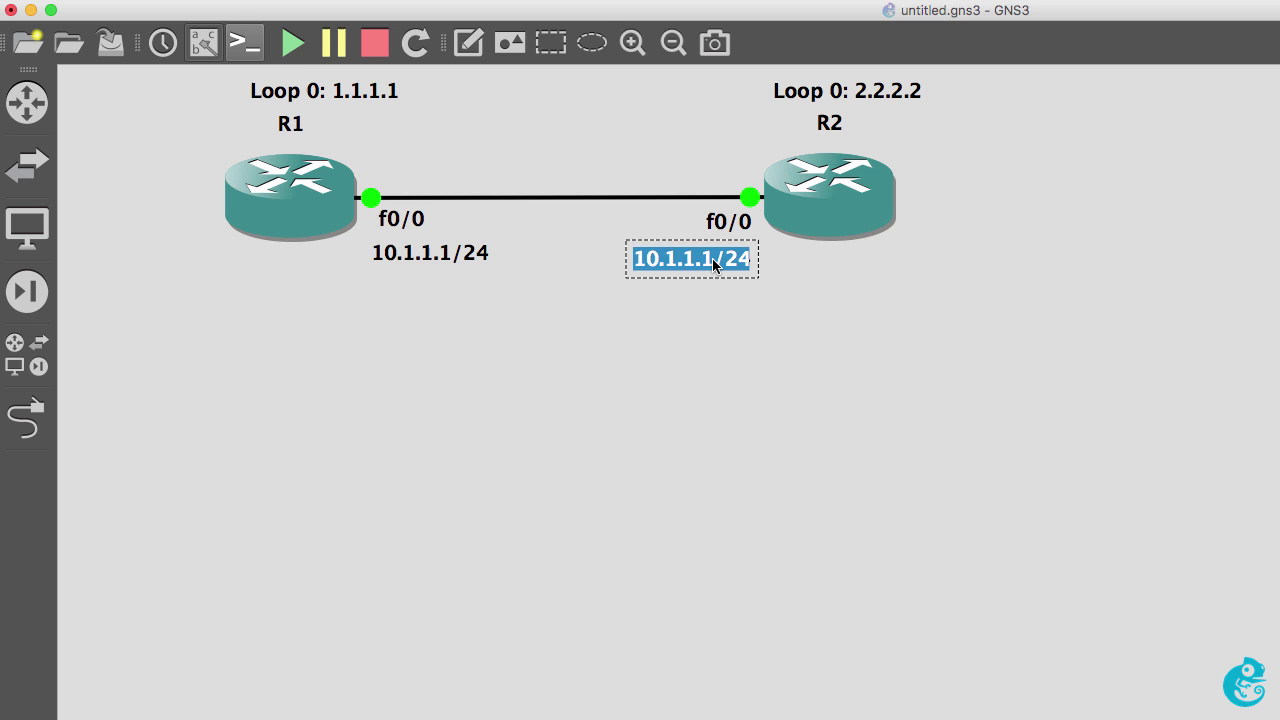
click(718, 267)
key(BackSpace)
text(2)
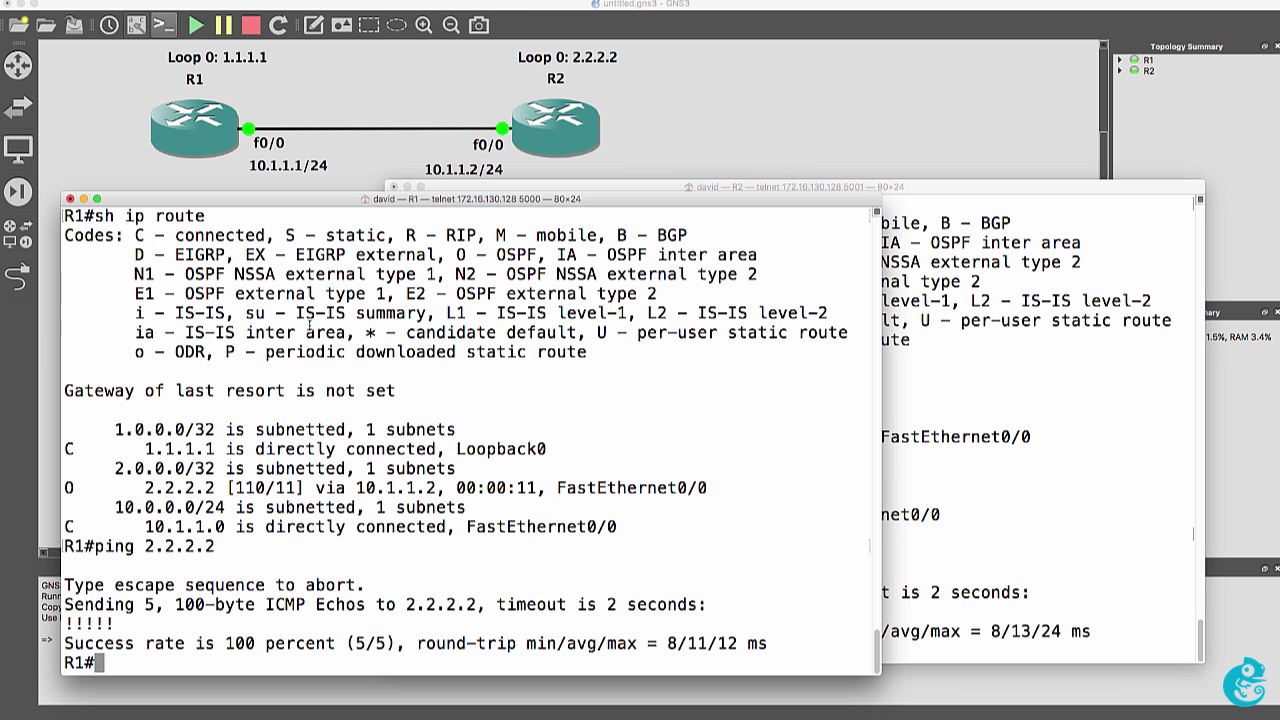
Redisplay R1's routing table with the OSPF route to 2.2.2.2, then move the GNS3 VM console to the right
text(sh ip rou)
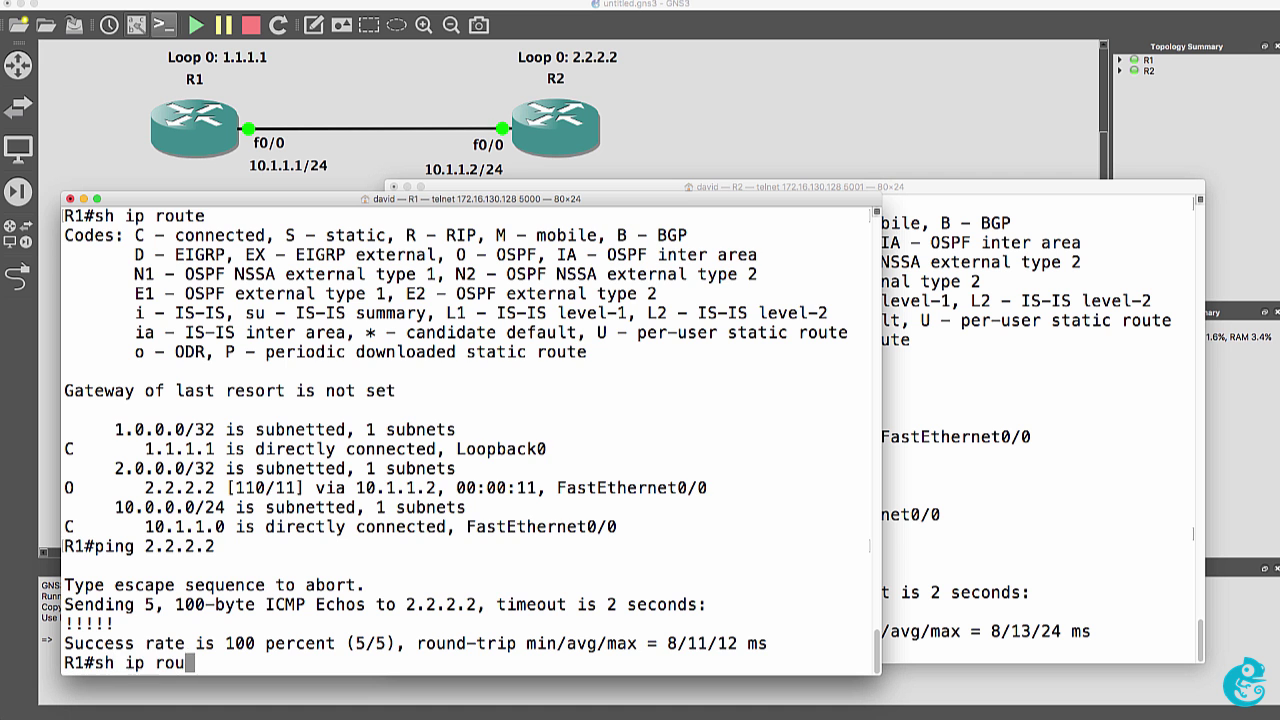
text(te)
key(Return)
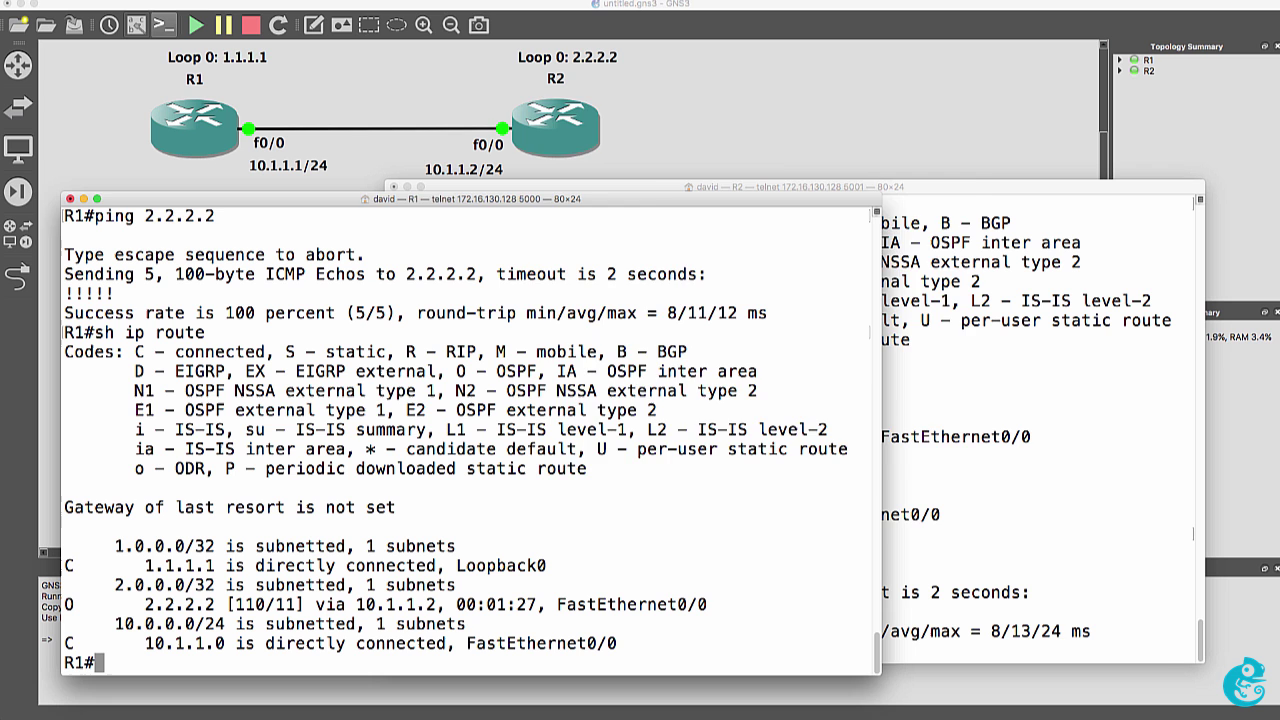
key(super+Tab)
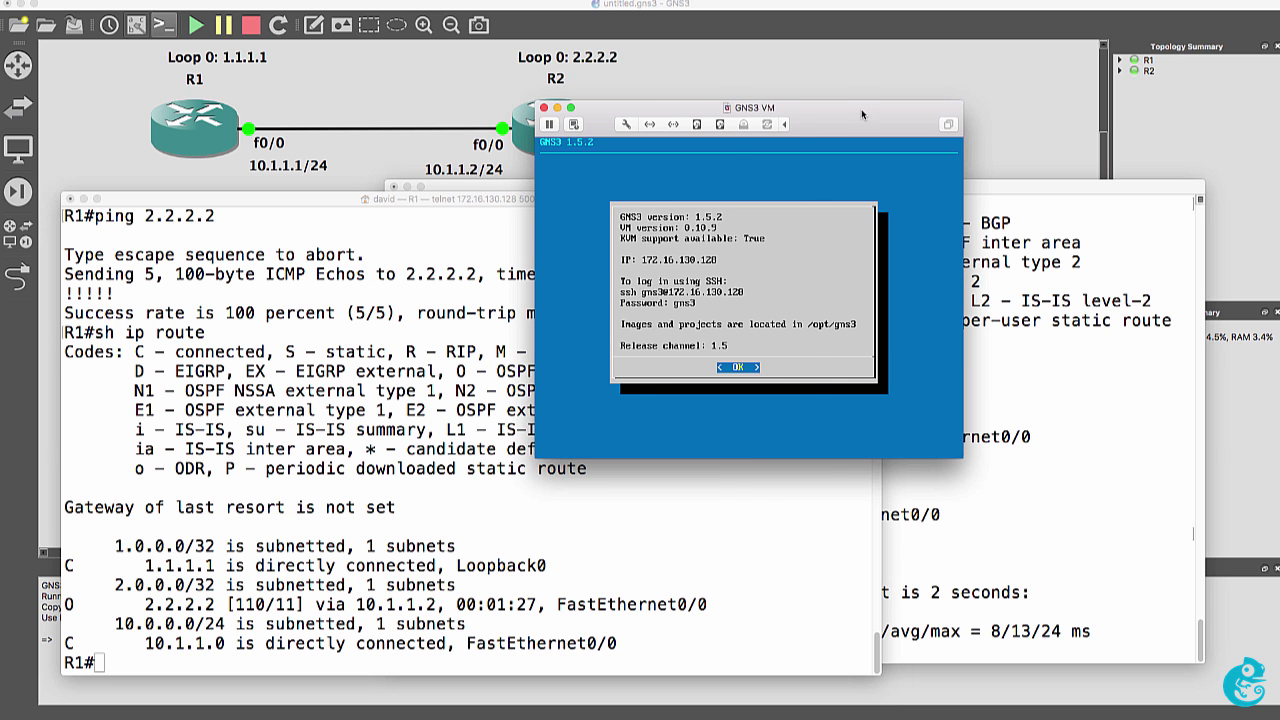
drag(861, 112, 1087, 112)
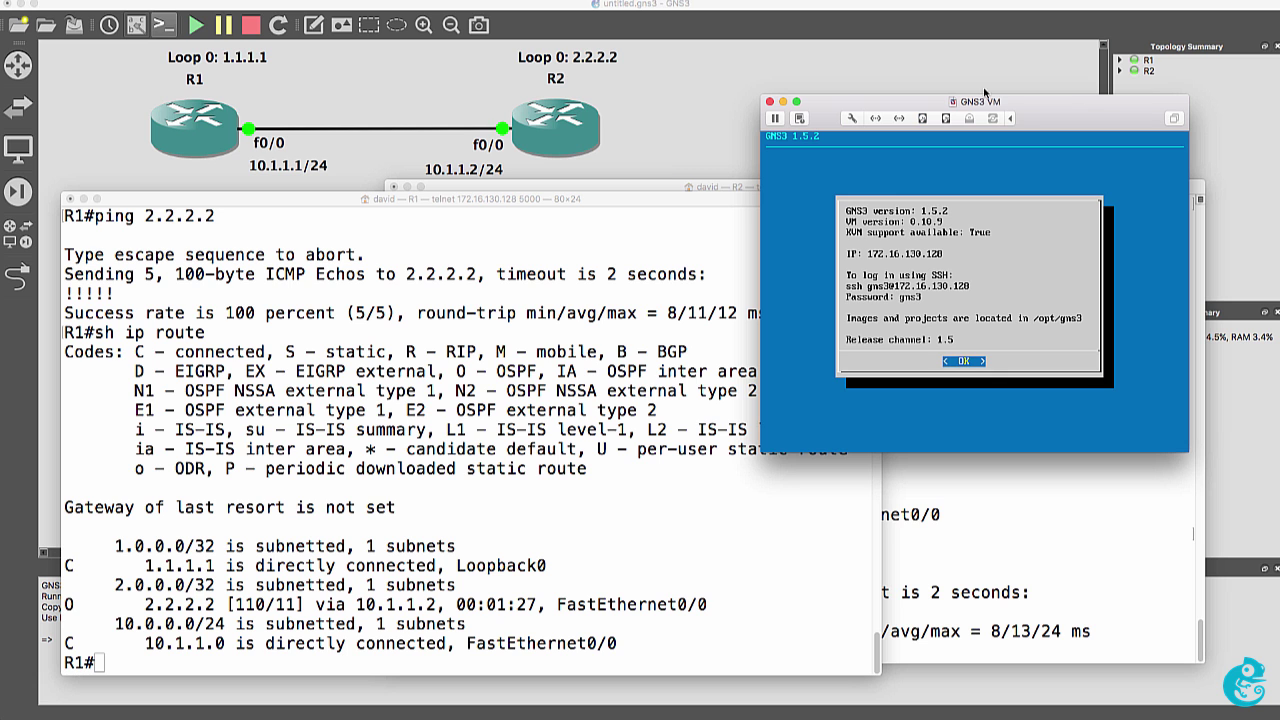